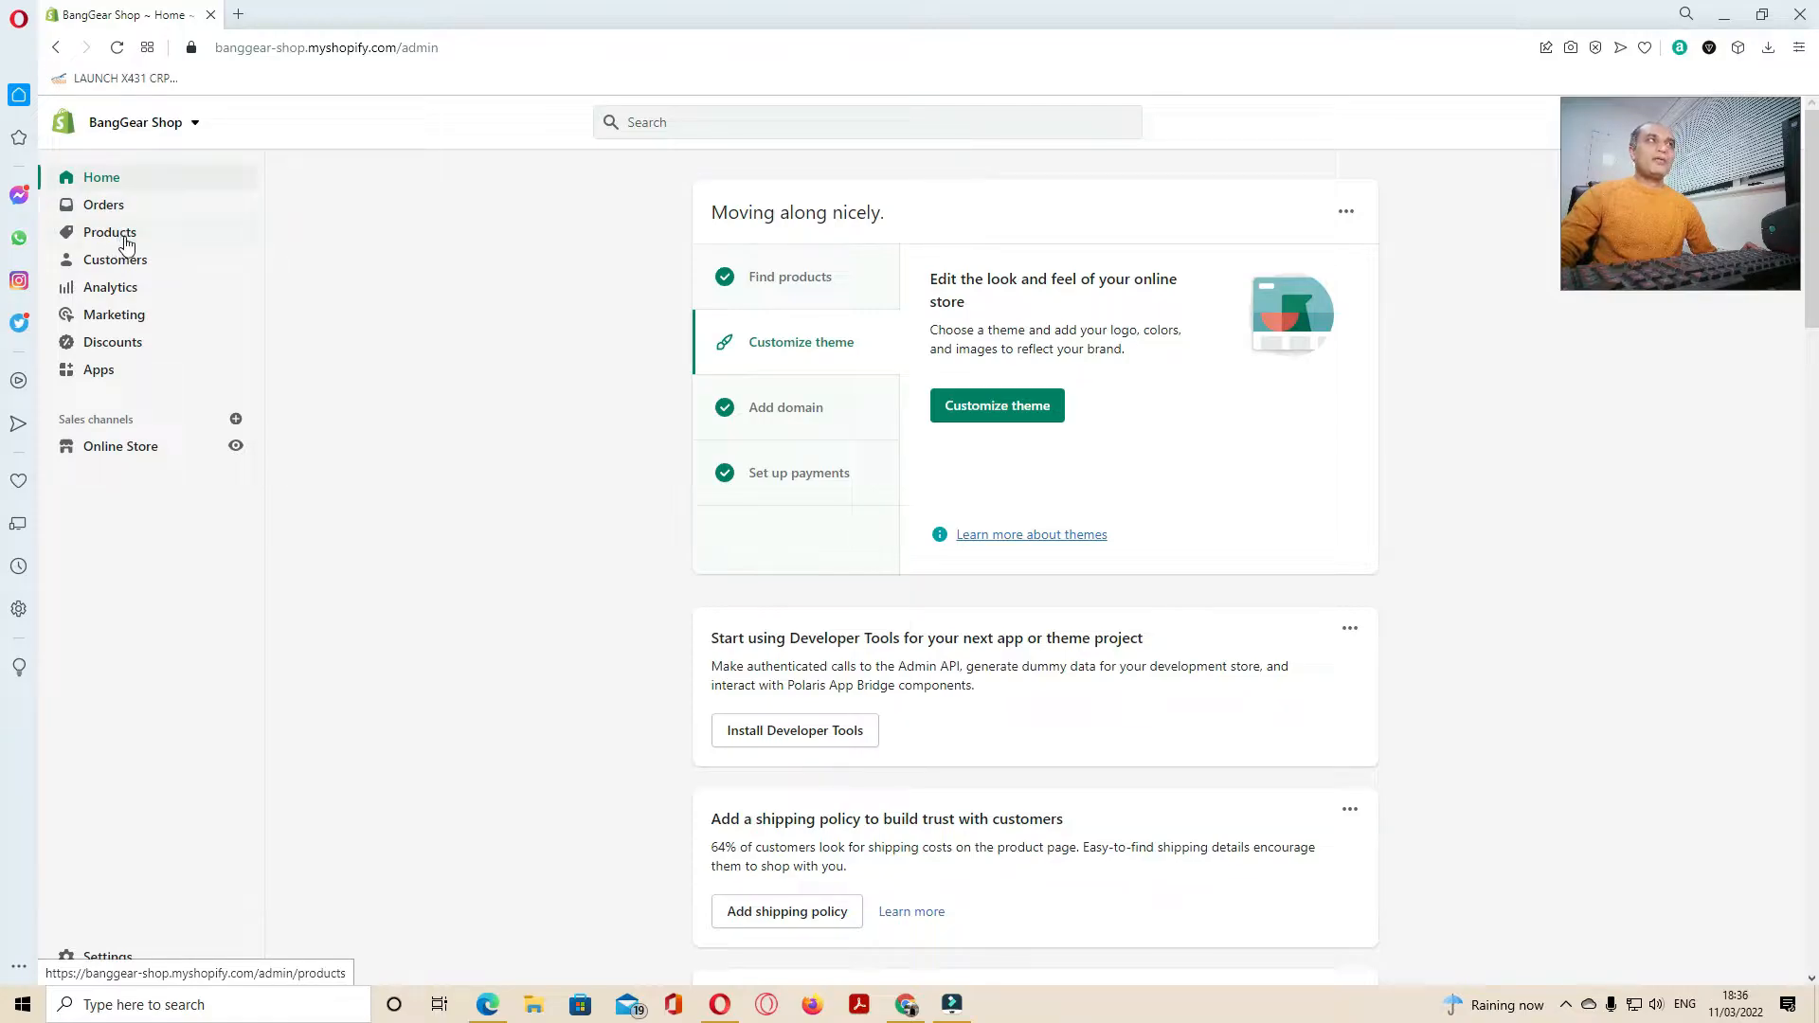
Start creating a new collection from the store's product collections
{"action": "left_click", "coordinate": [127, 243]}
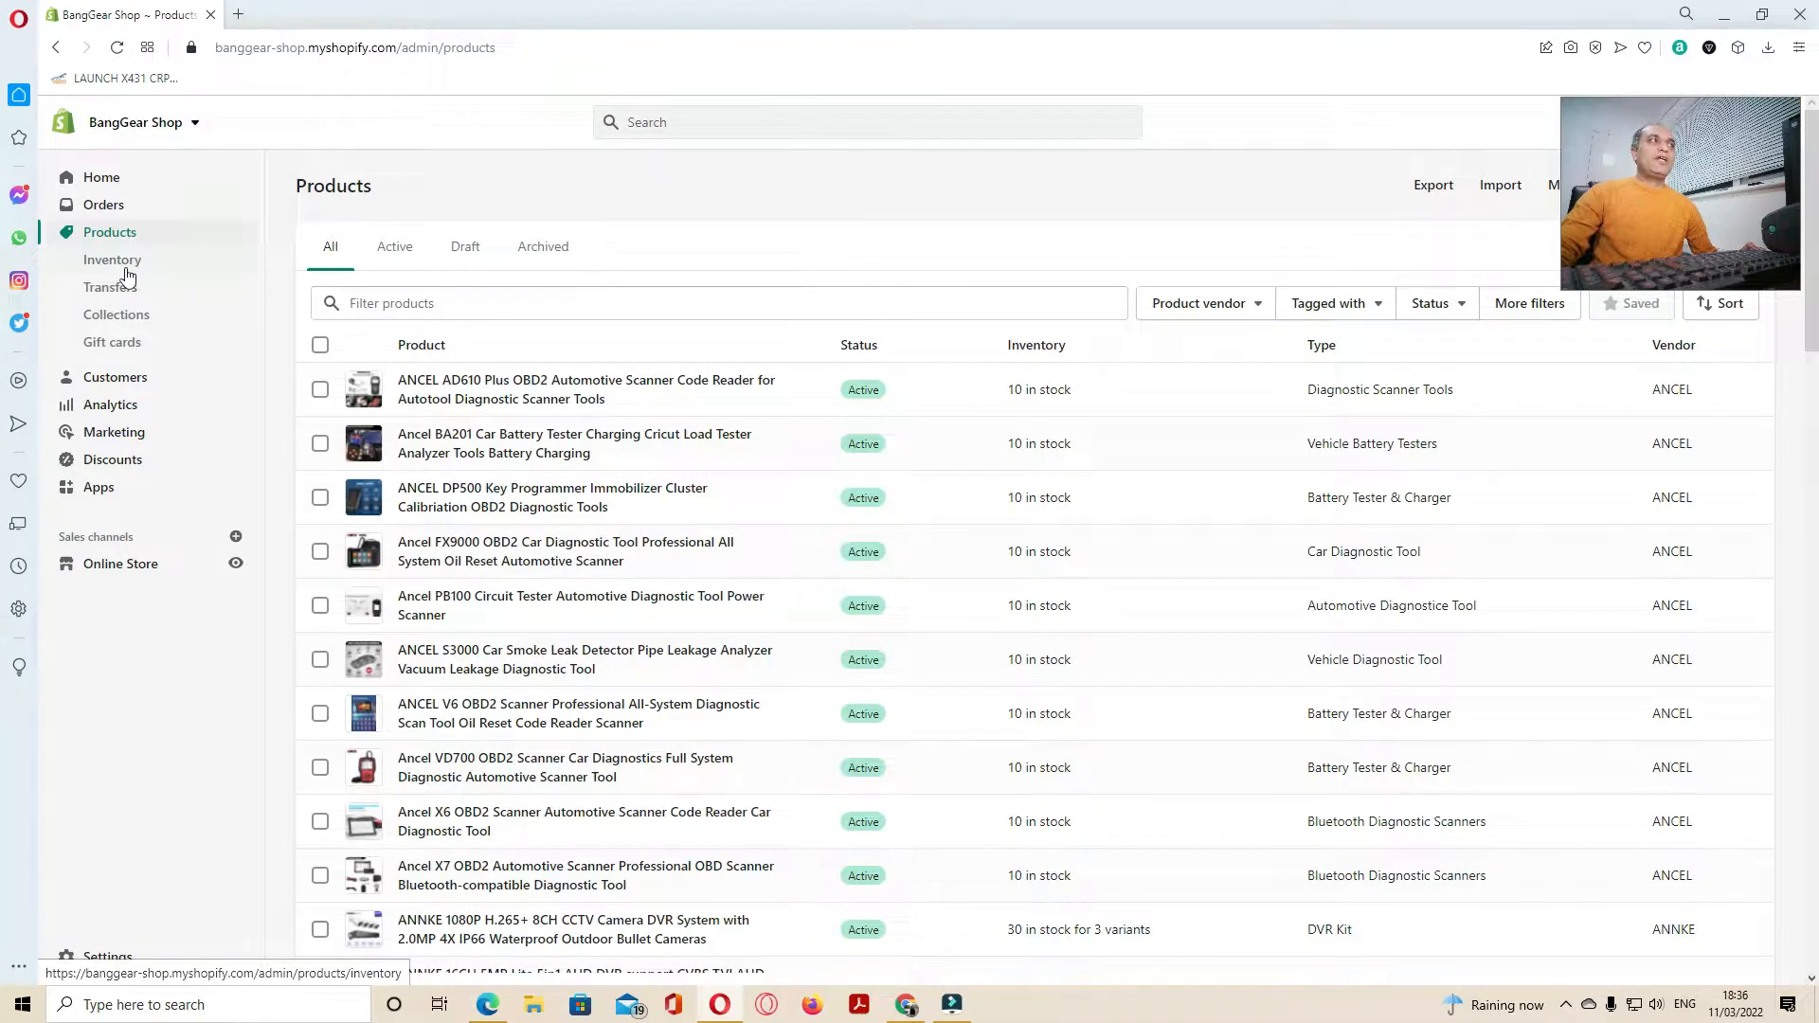
{"action": "left_click", "coordinate": [138, 325]}
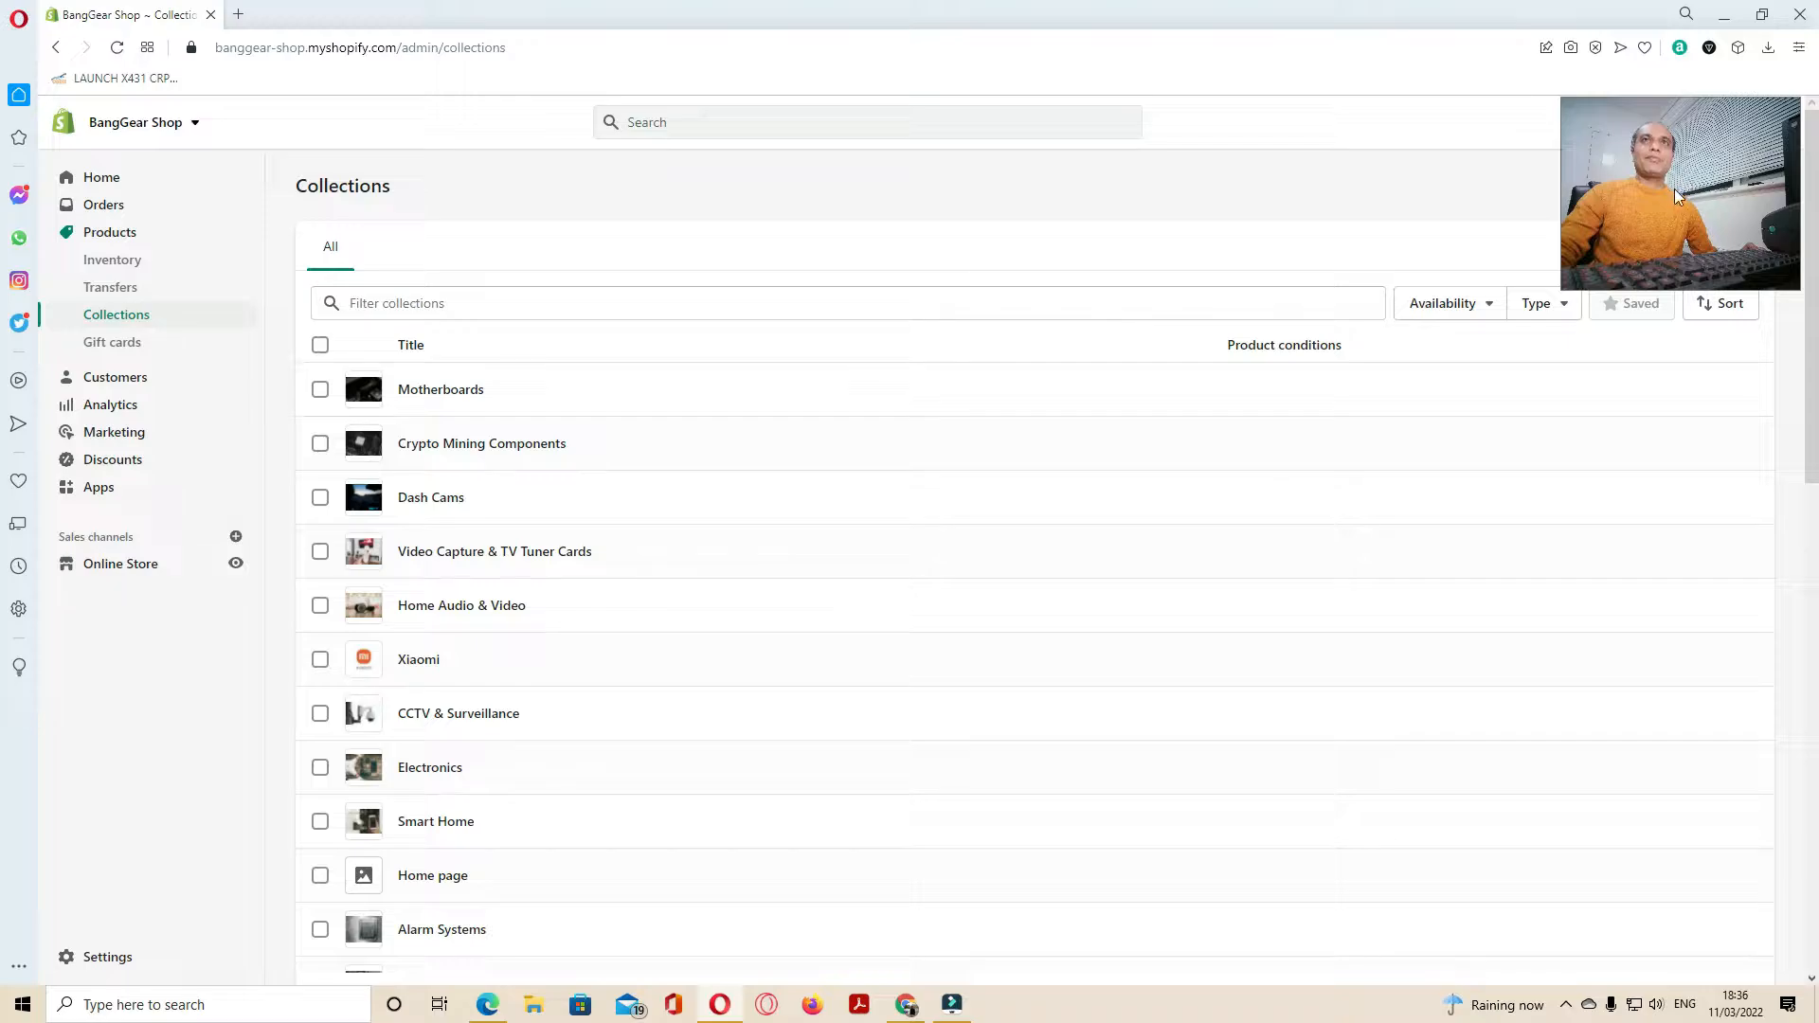
{"action": "left_click_drag", "start_coordinate": [1688, 183], "coordinate": [1709, 866]}
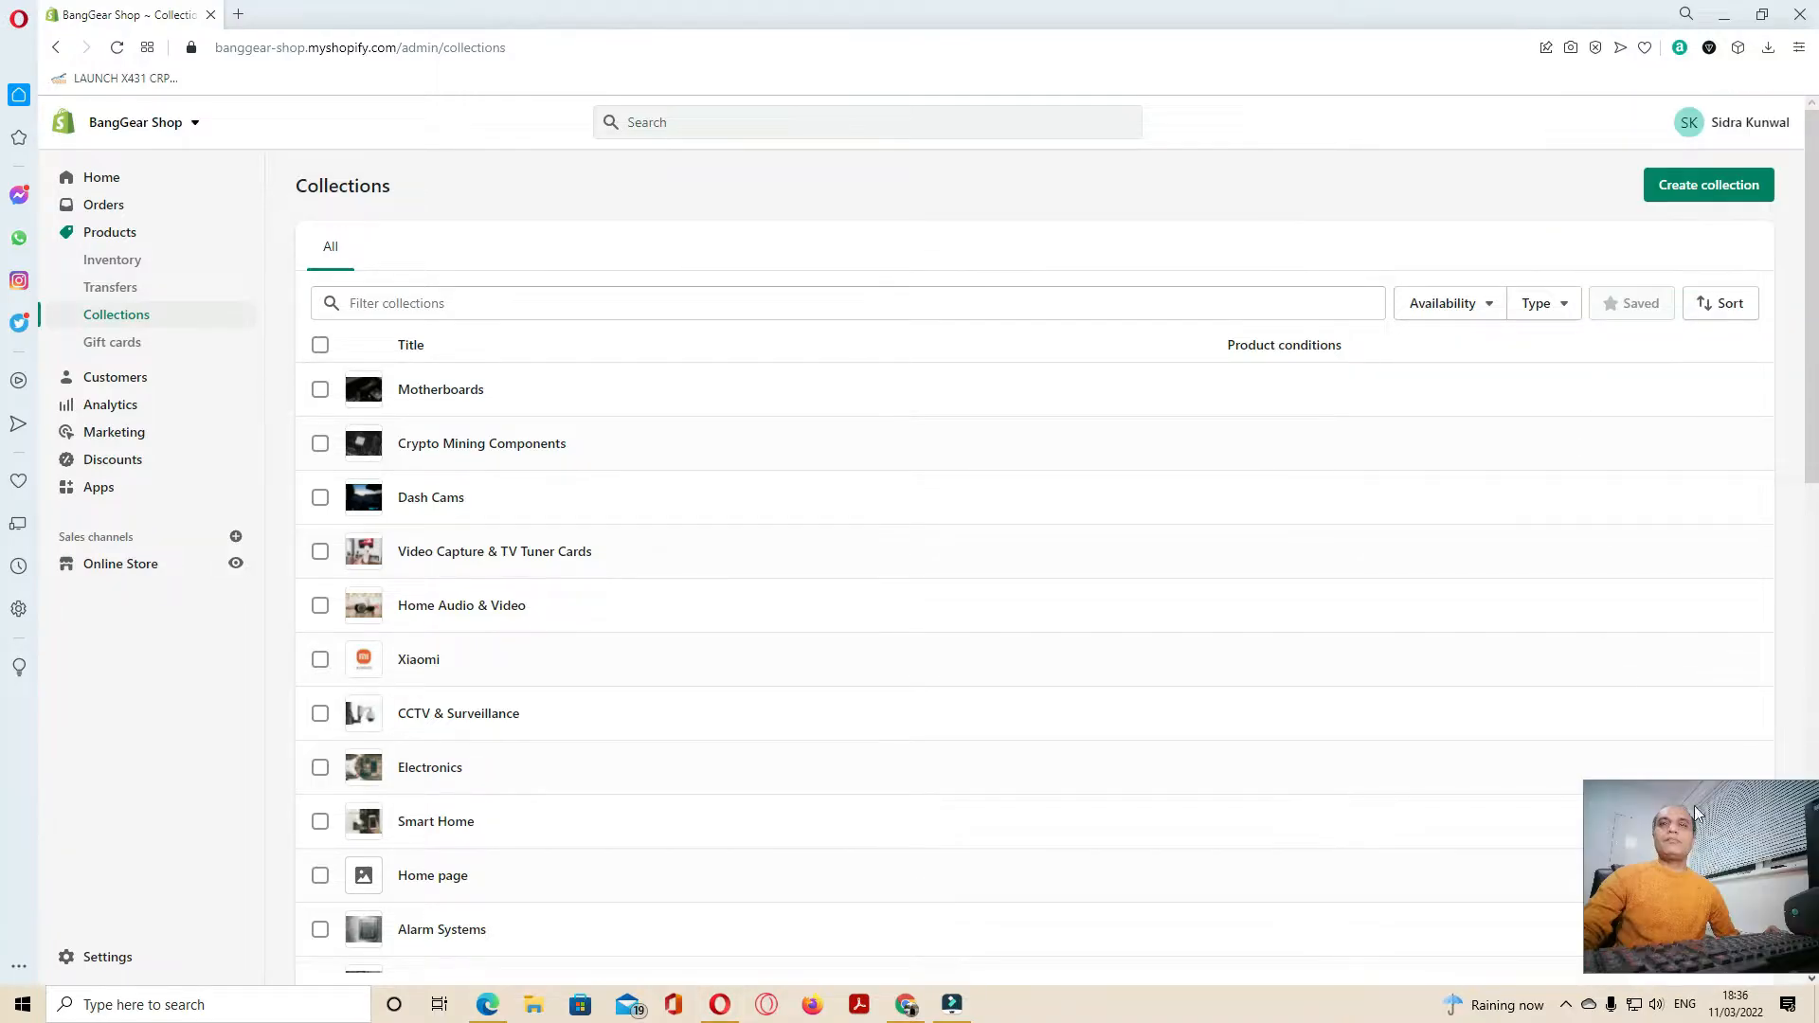
{"action": "left_click", "coordinate": [1702, 190]}
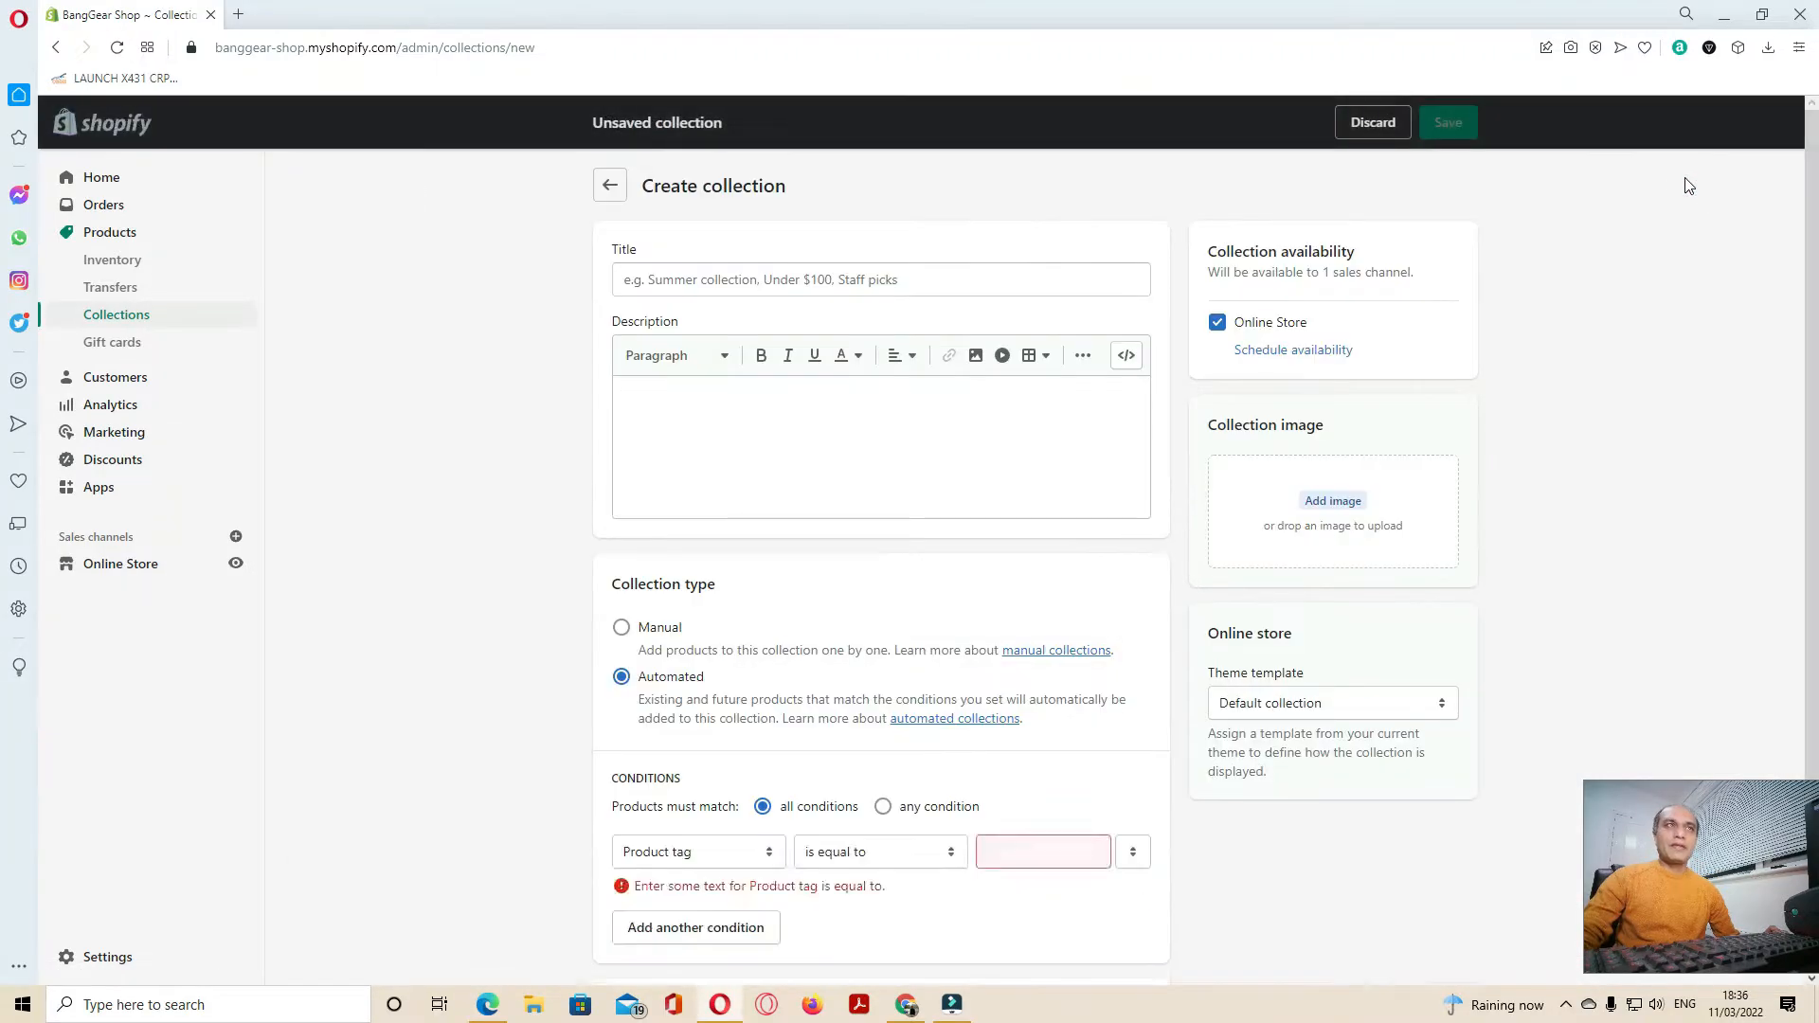
Title the new collection "Motherboard"
{"action": "left_click", "coordinate": [661, 284]}
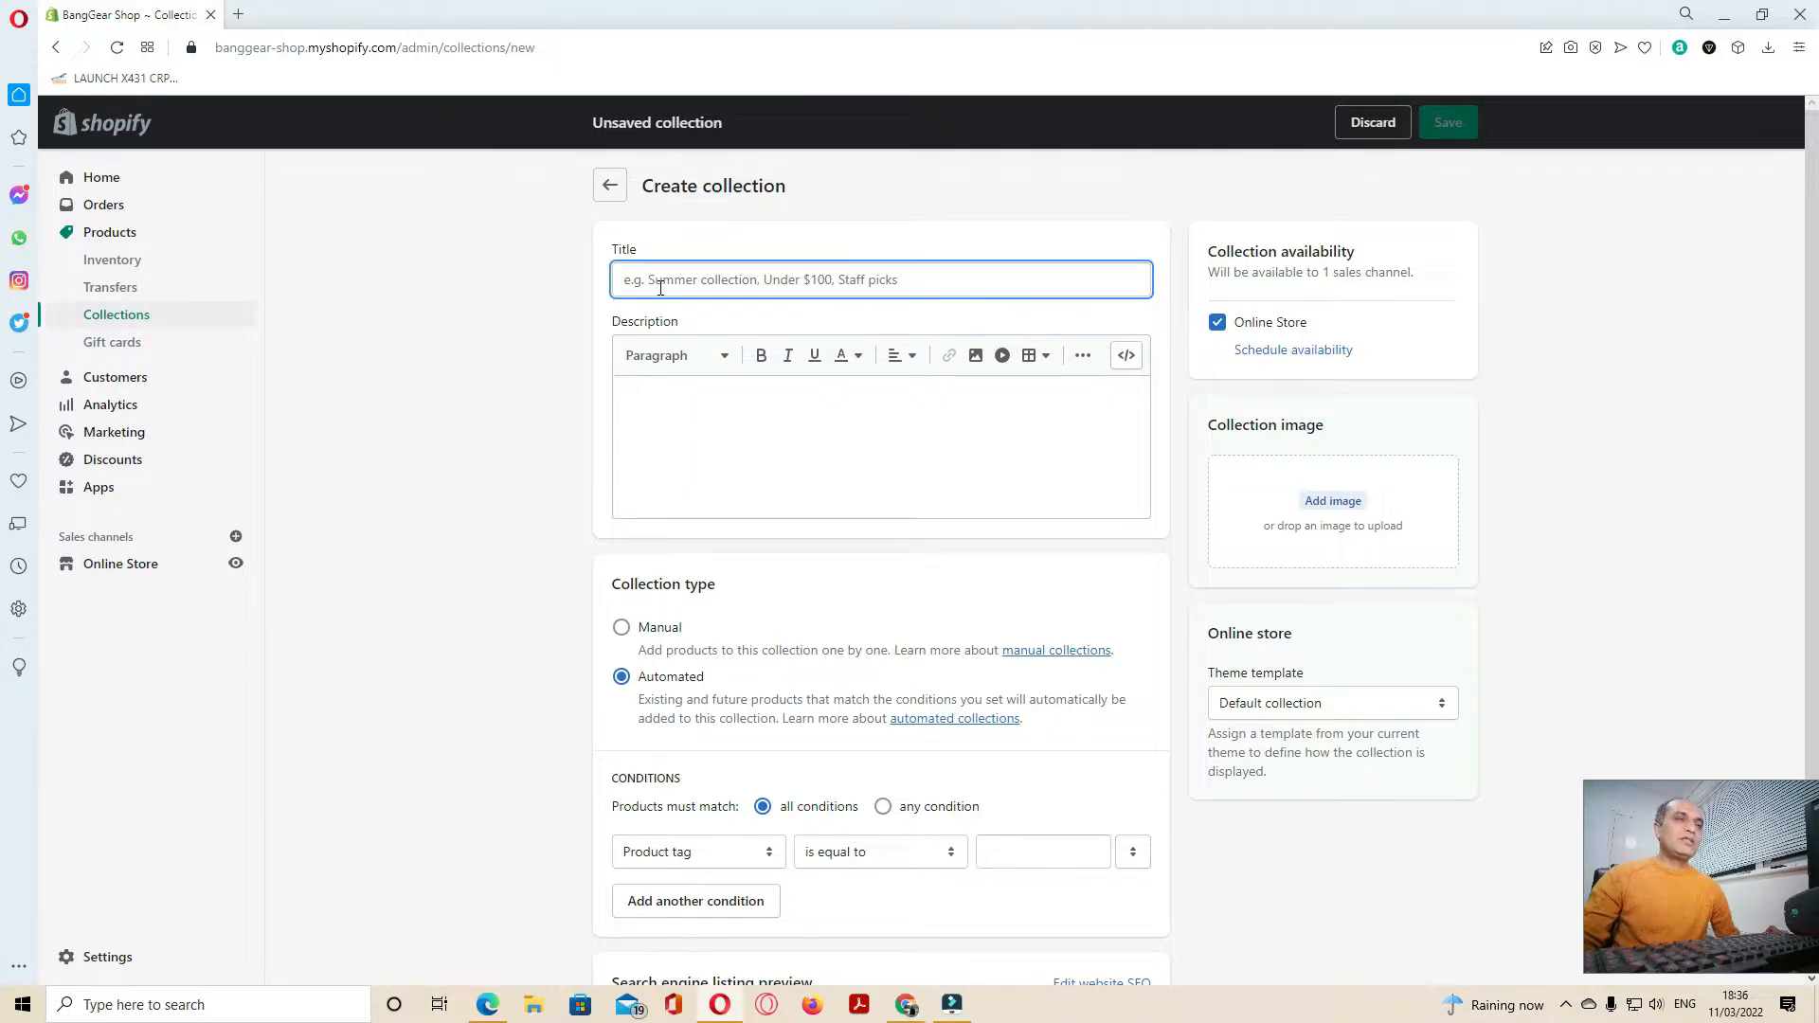
{"action": "type", "text": "Mot"}
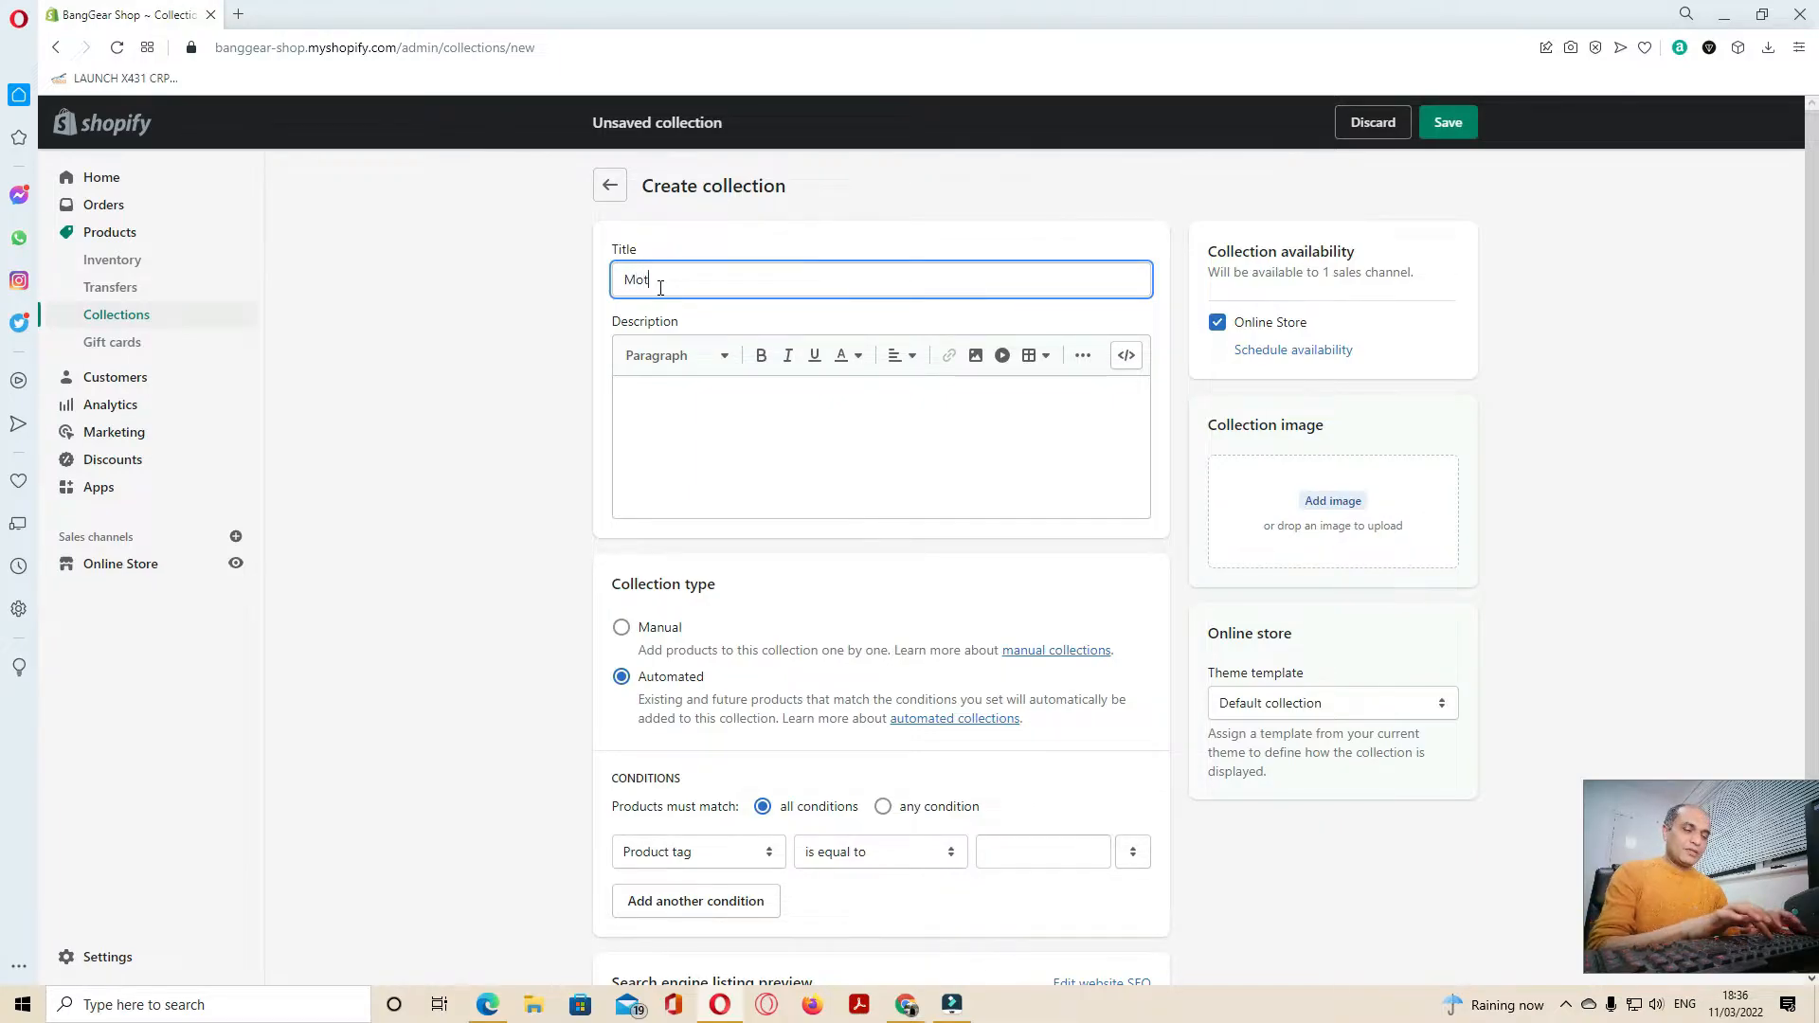
{"action": "type", "text": "herboard"}
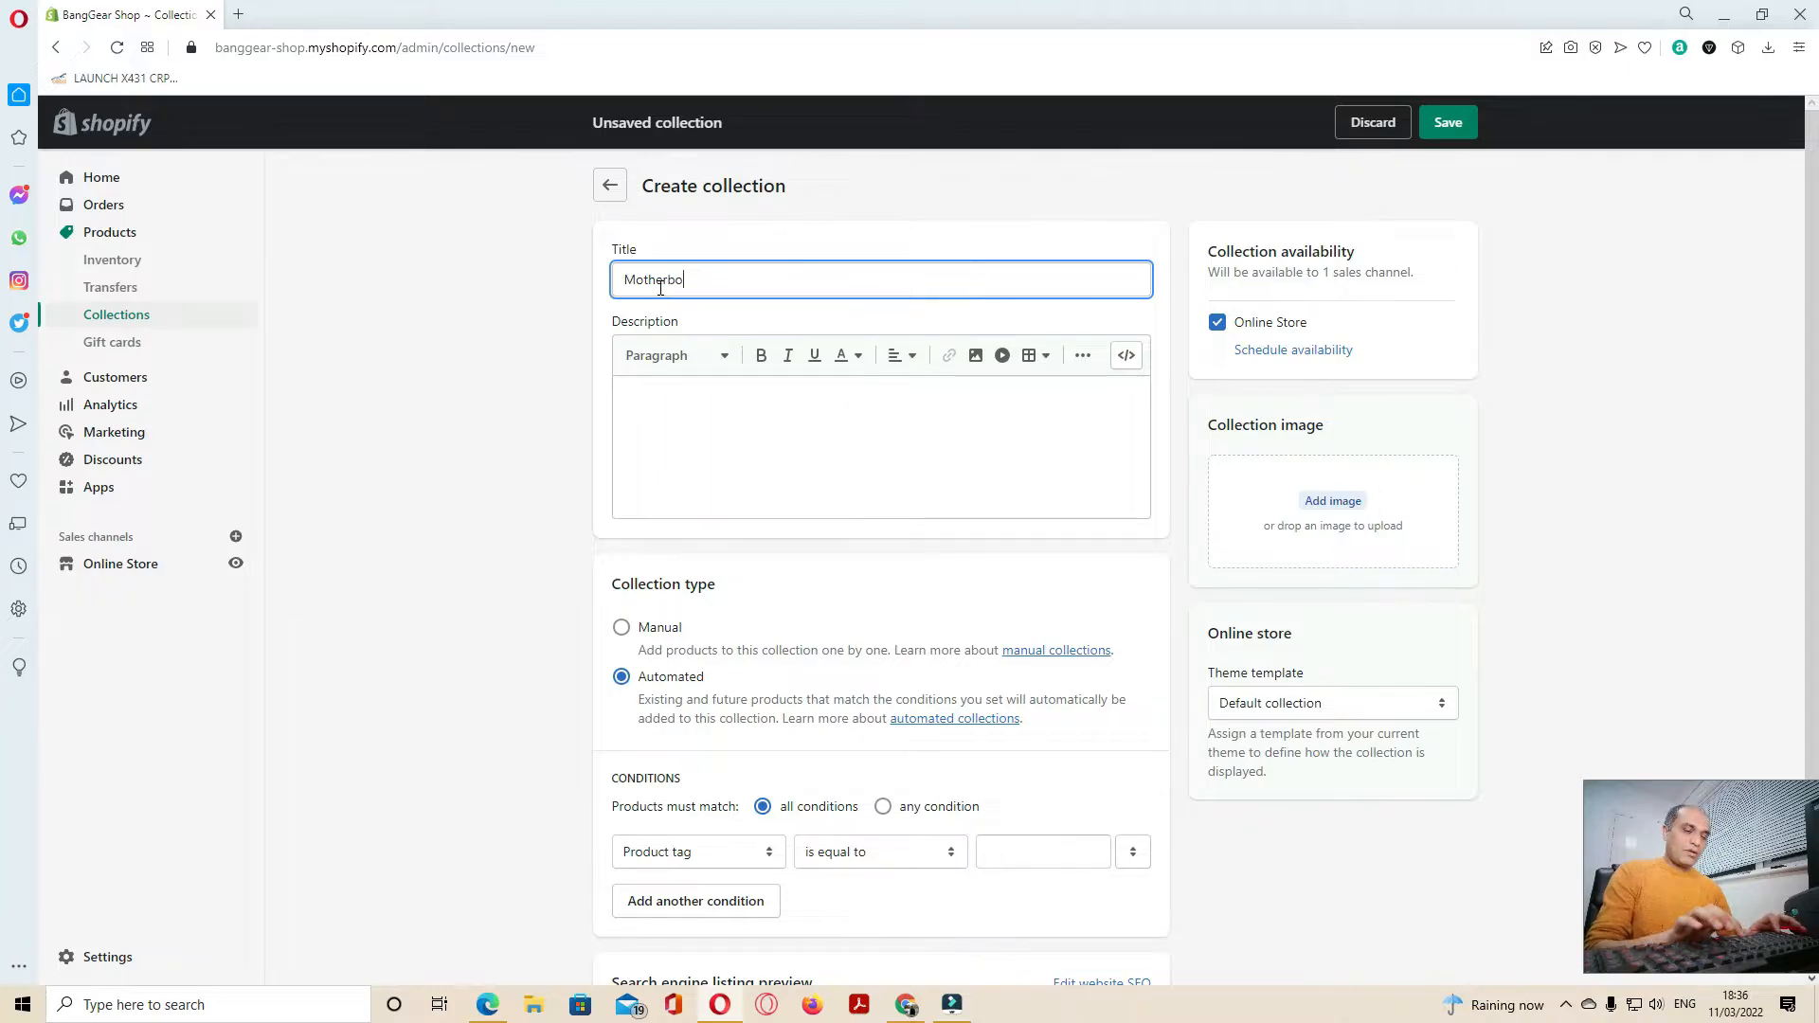
Enter the collection description "Hug collection top Brand motherboard buy from Banggear.shop"
{"action": "left_click", "coordinate": [700, 409]}
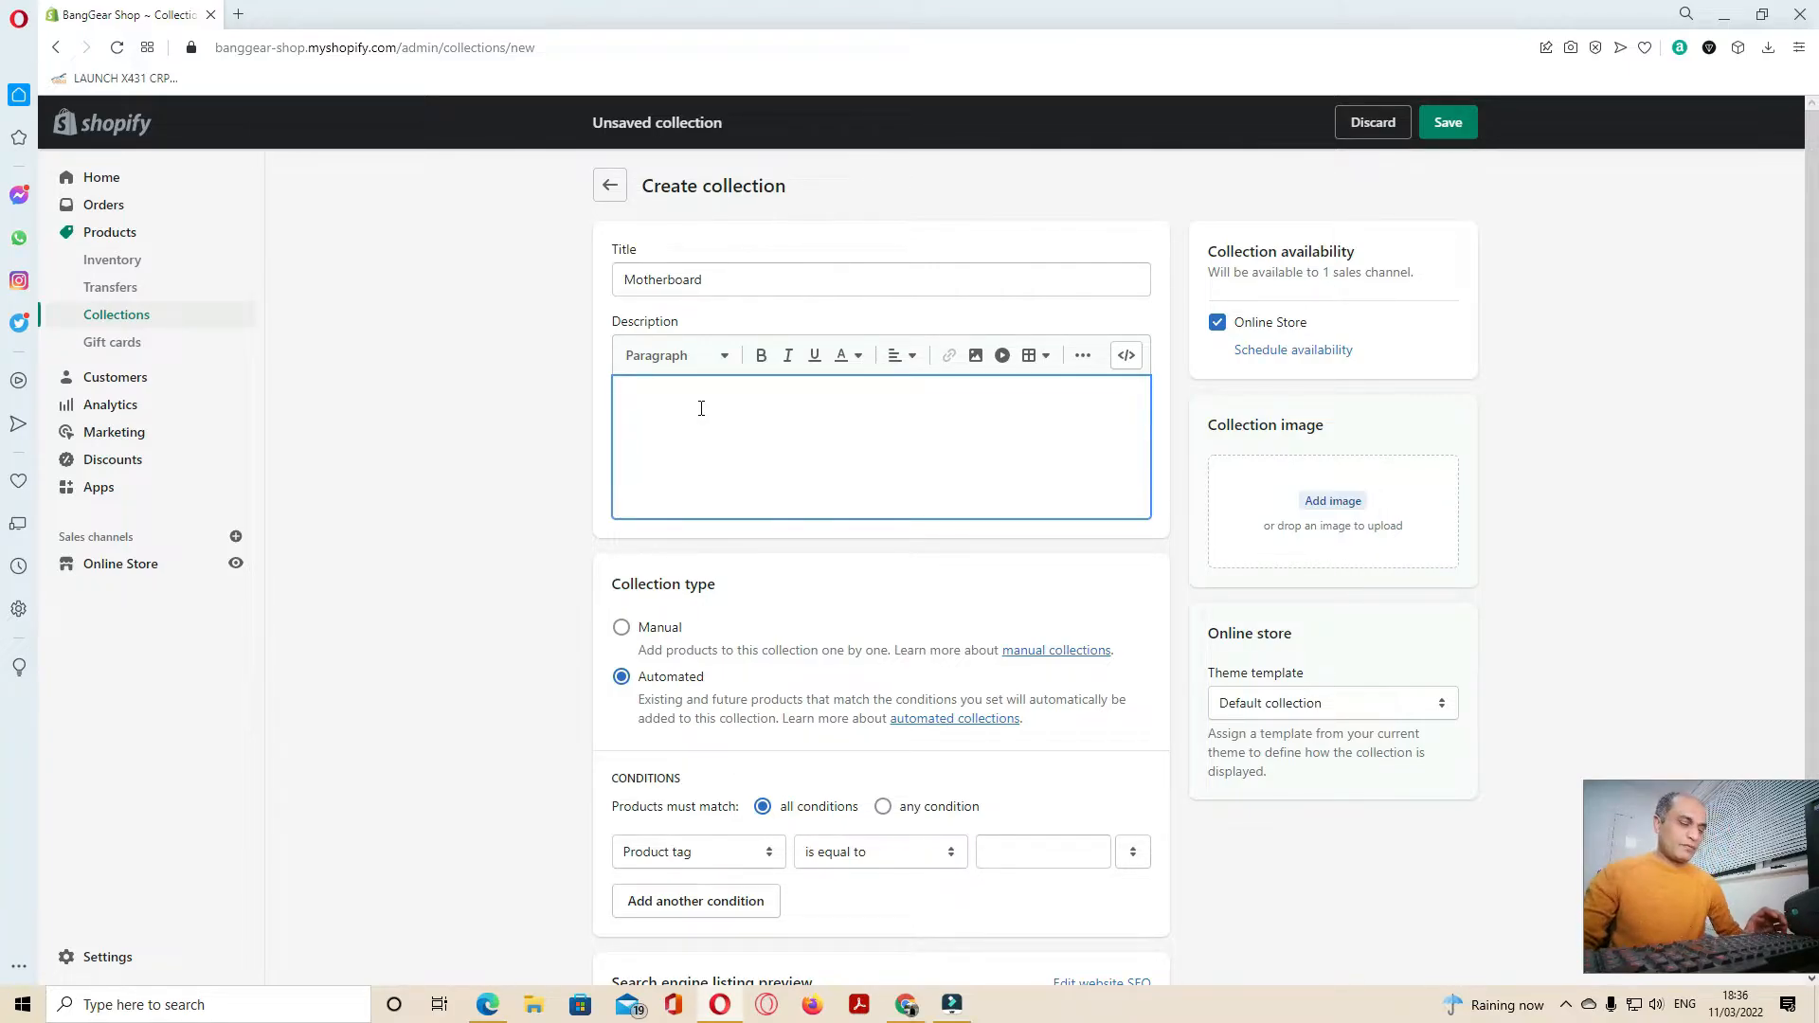
{"action": "type", "text": "Hu"}
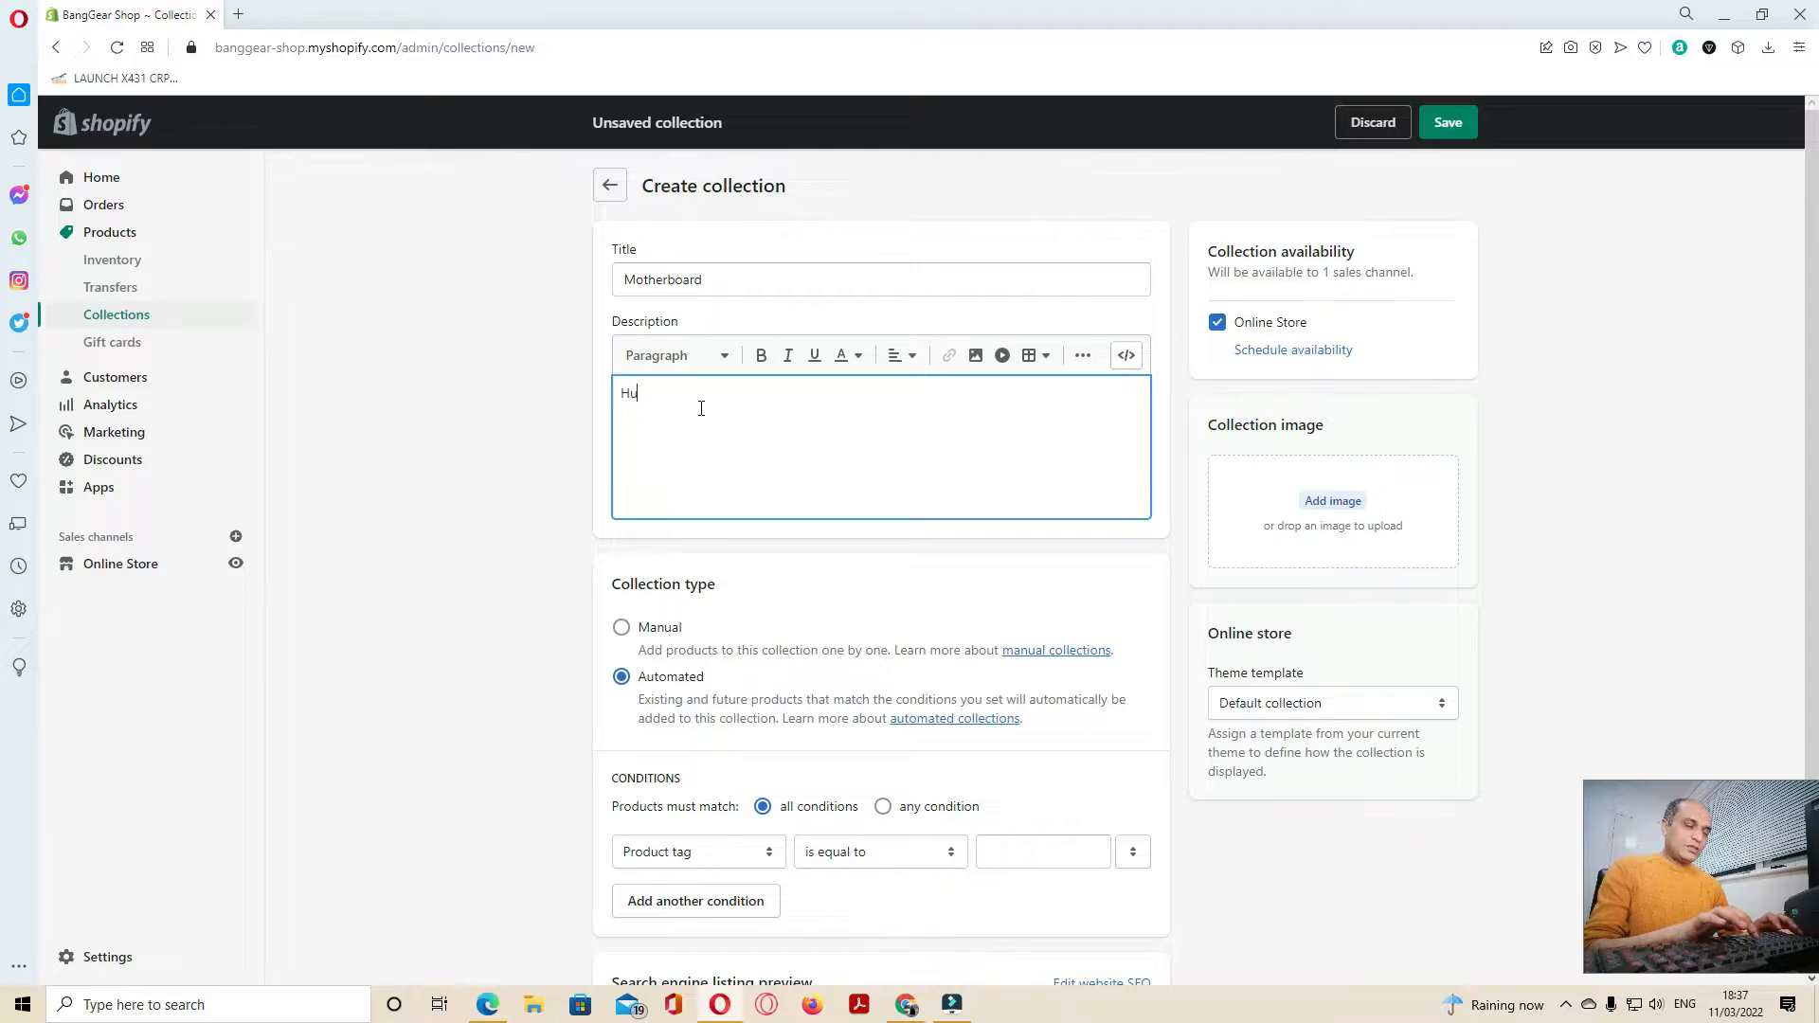
{"action": "type", "text": "g col"}
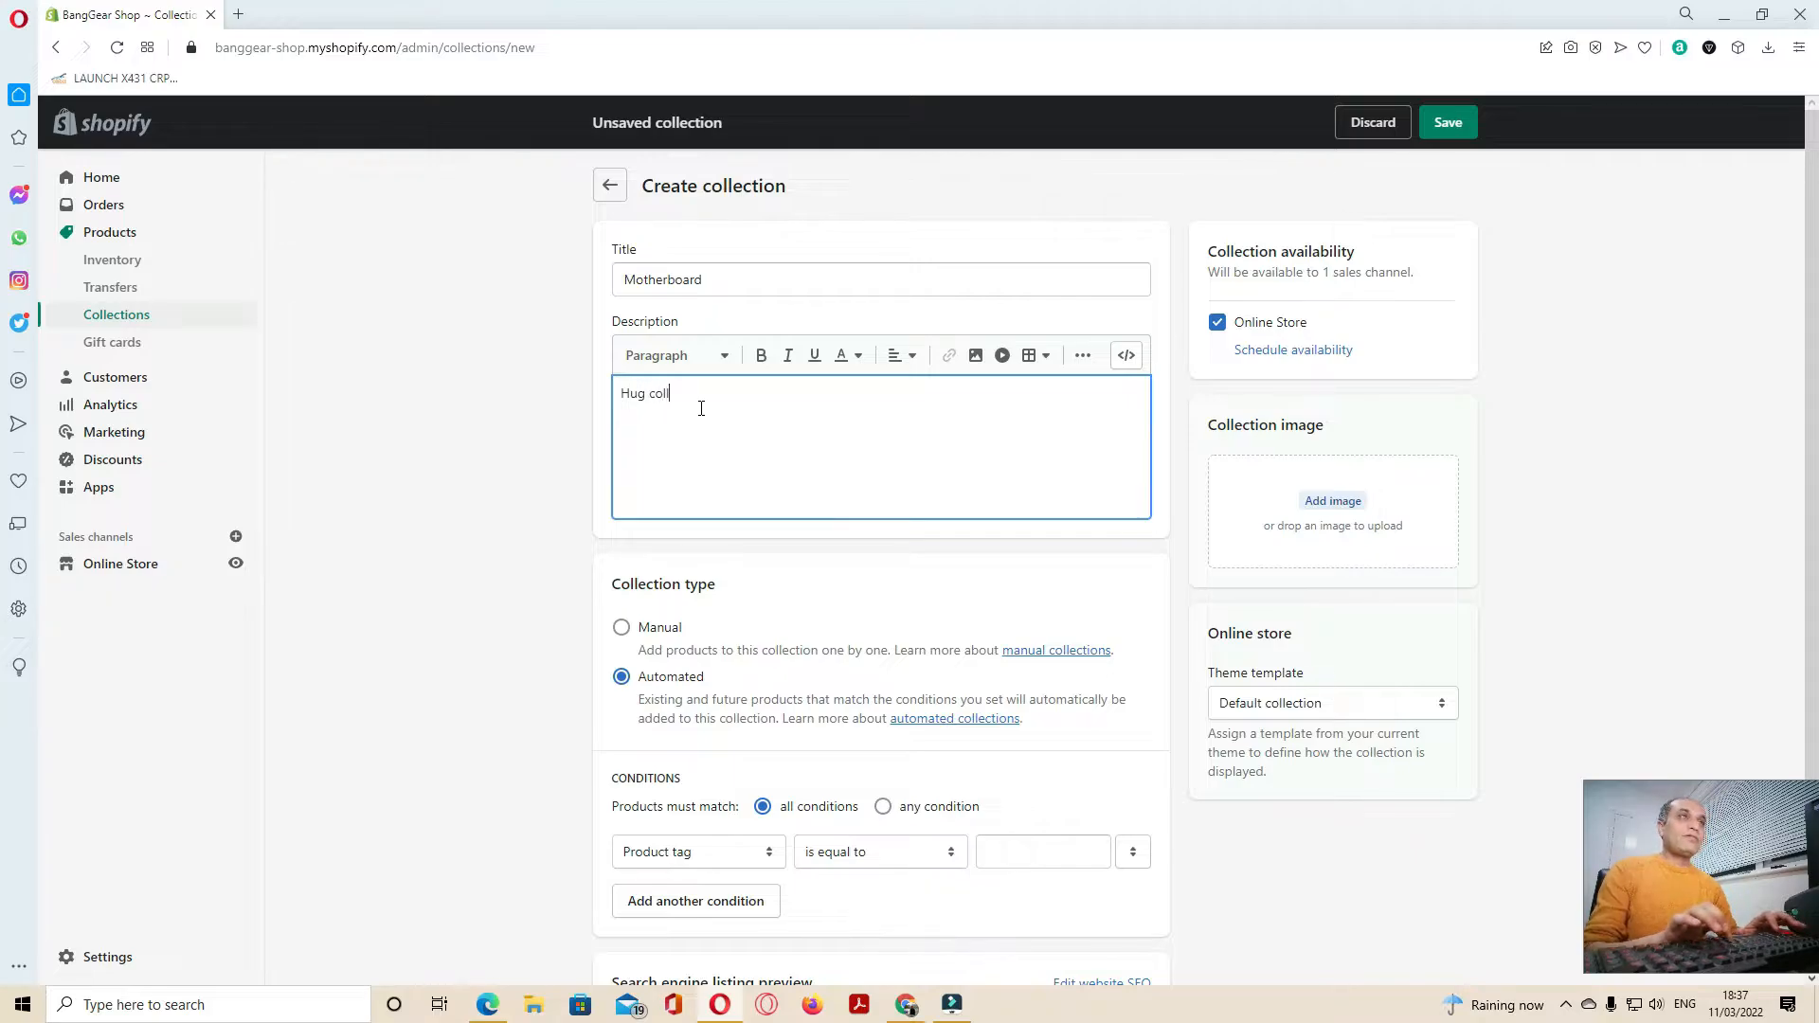
{"action": "type", "text": "l"}
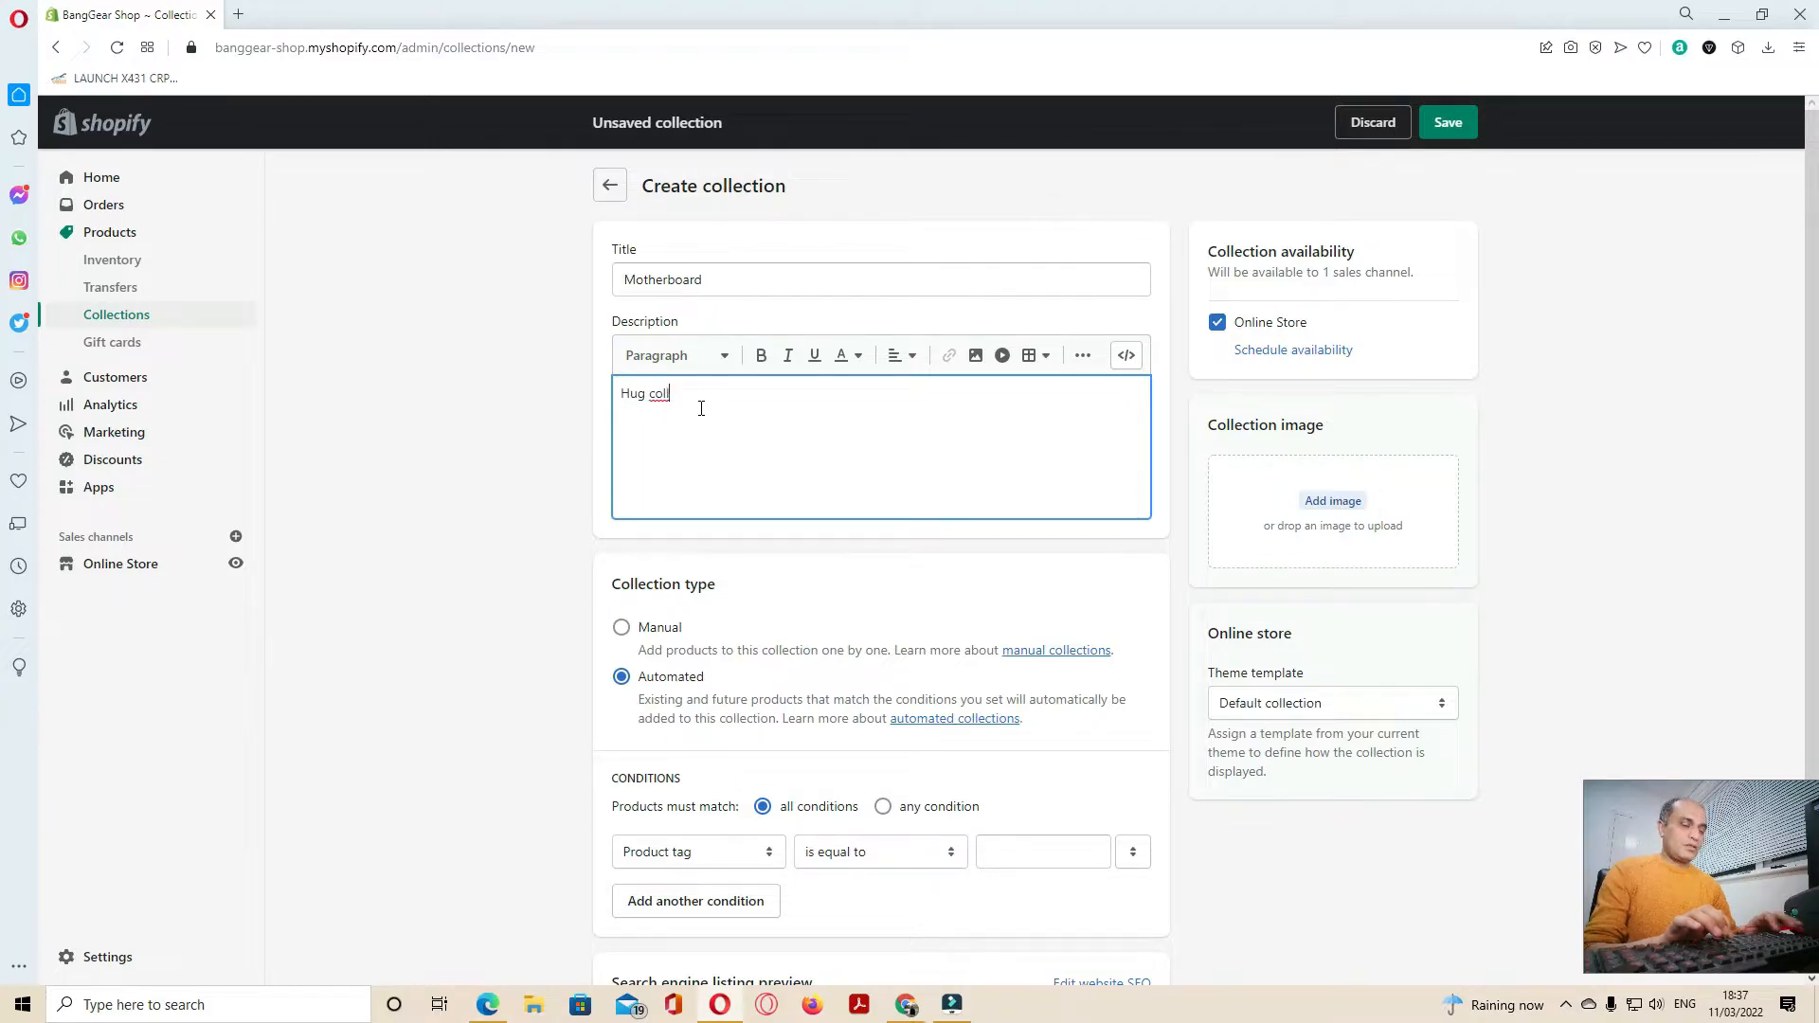
{"action": "type", "text": "ection t"}
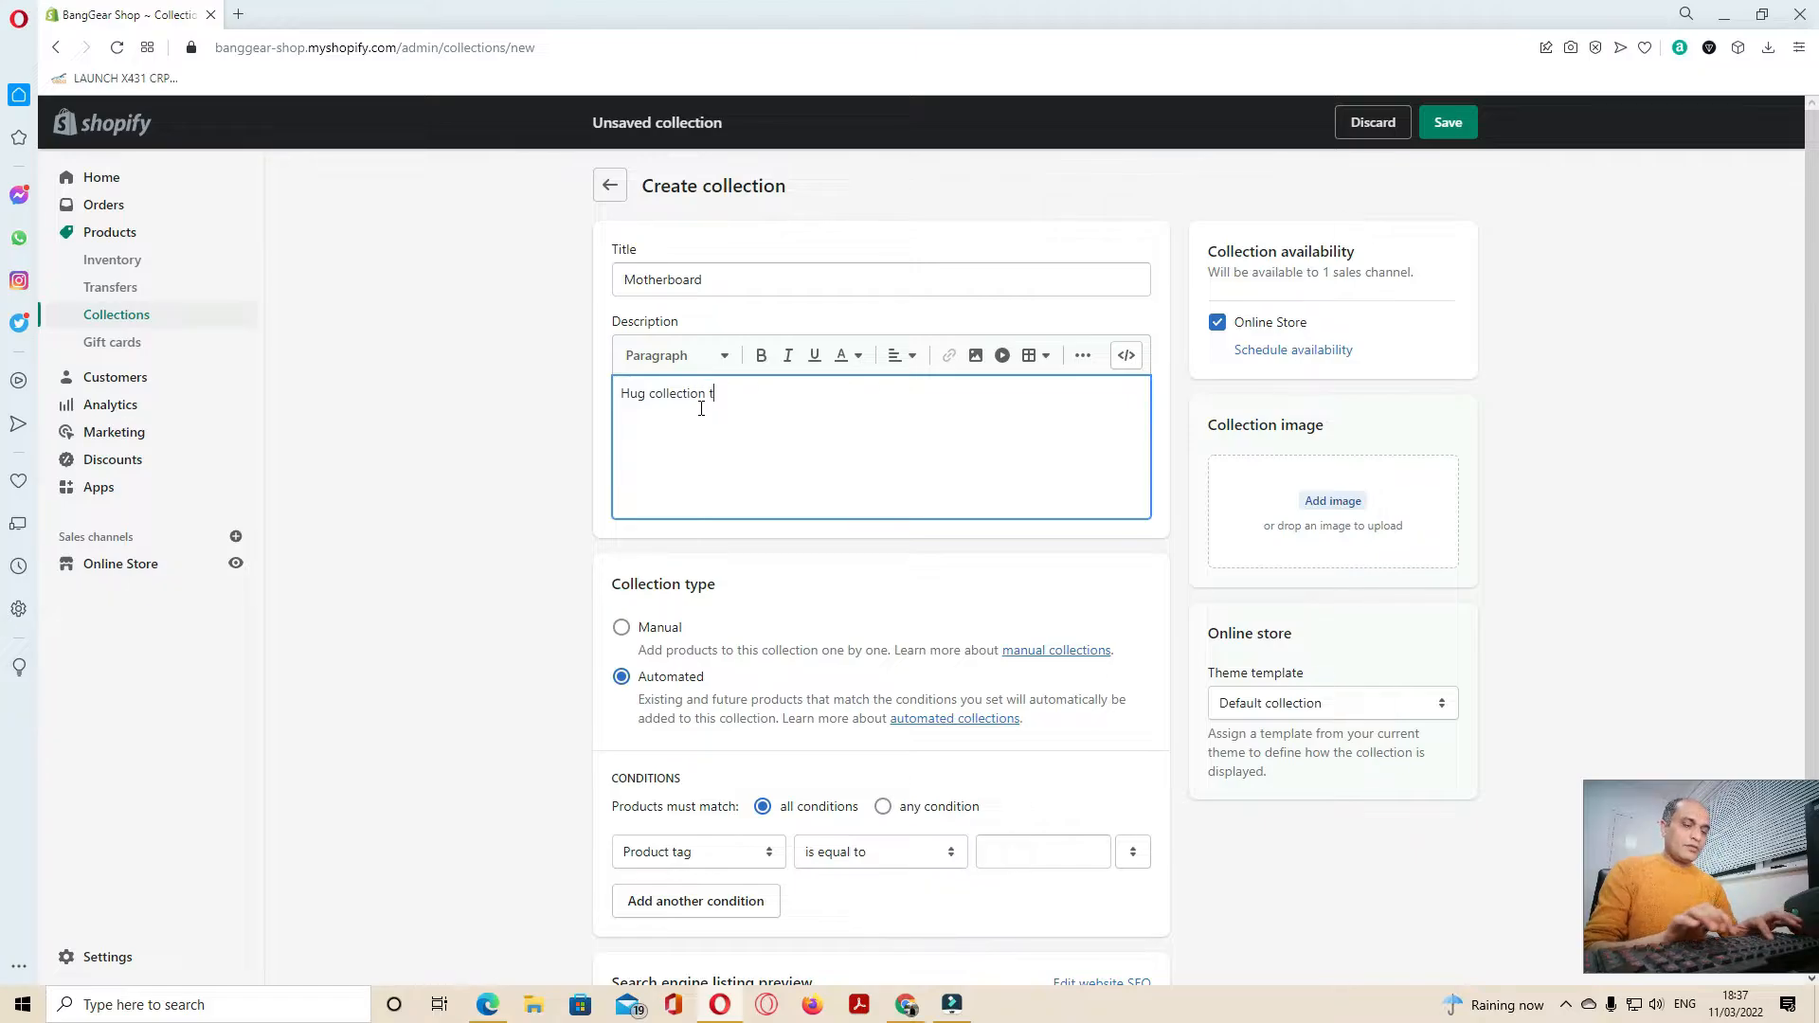
{"action": "type", "text": "op ba"}
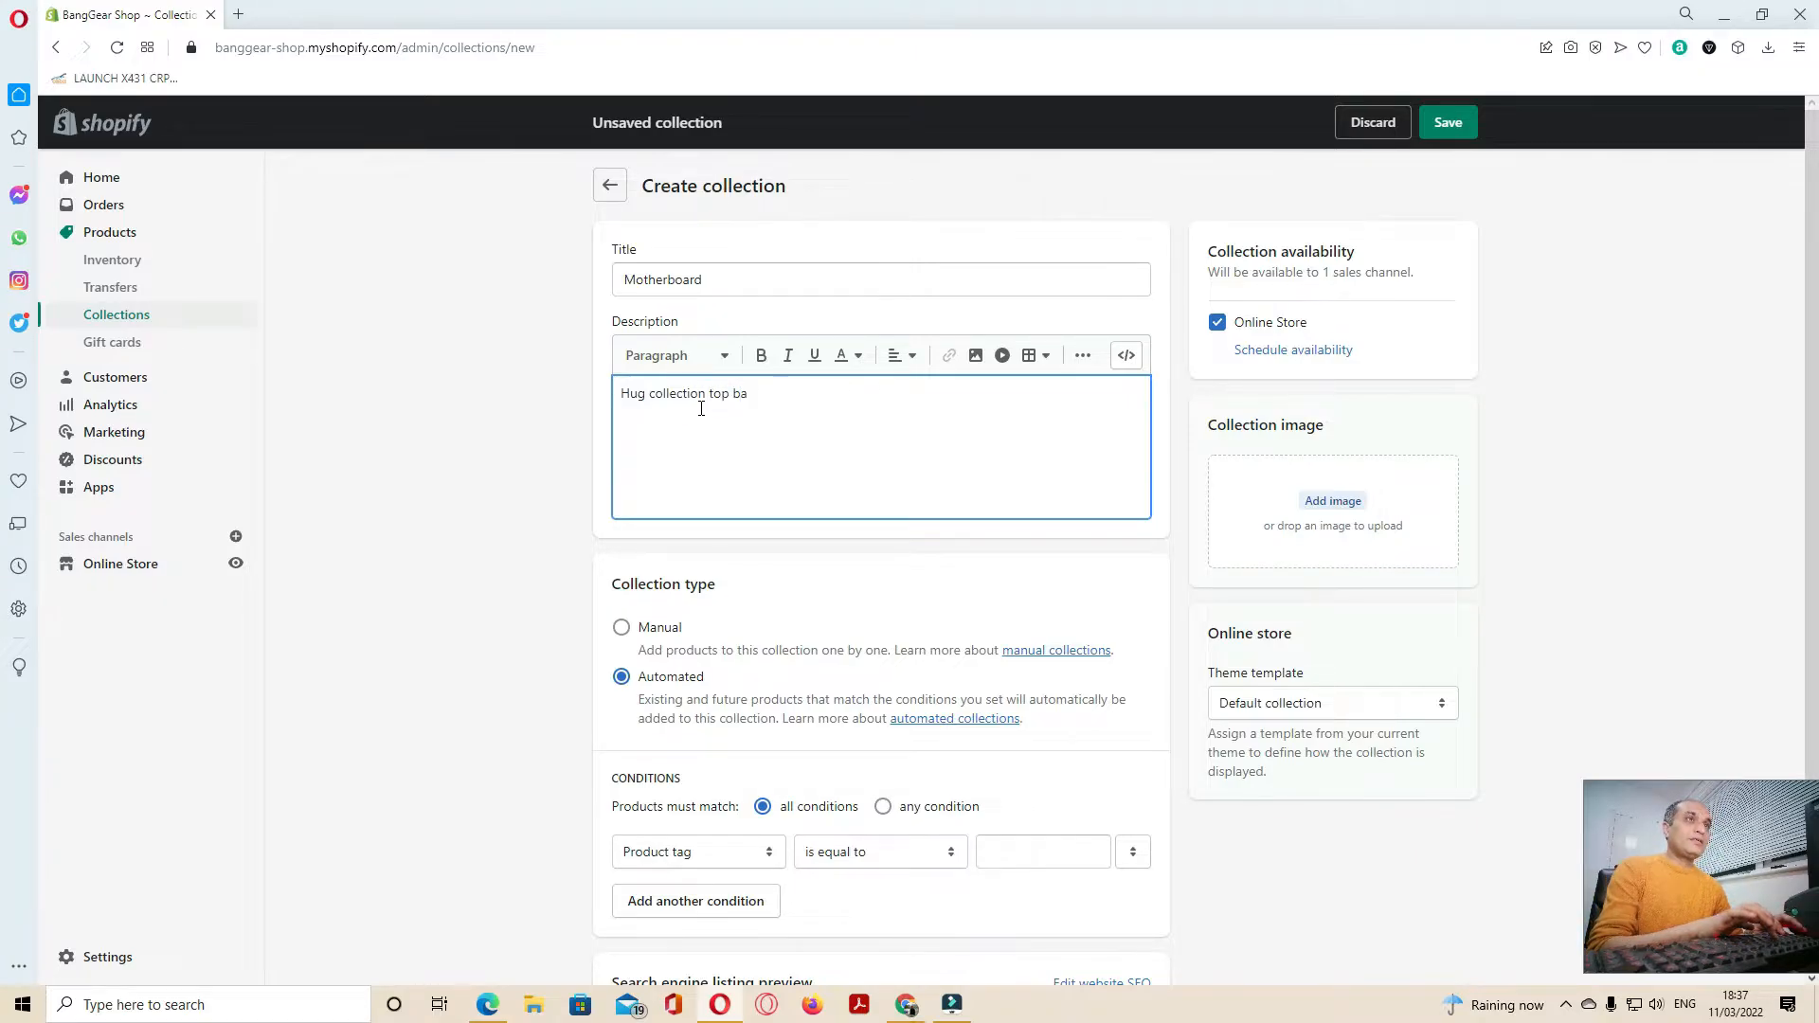
{"action": "key", "text": "BackSpace"}
{"action": "key", "text": "BackSpace"}
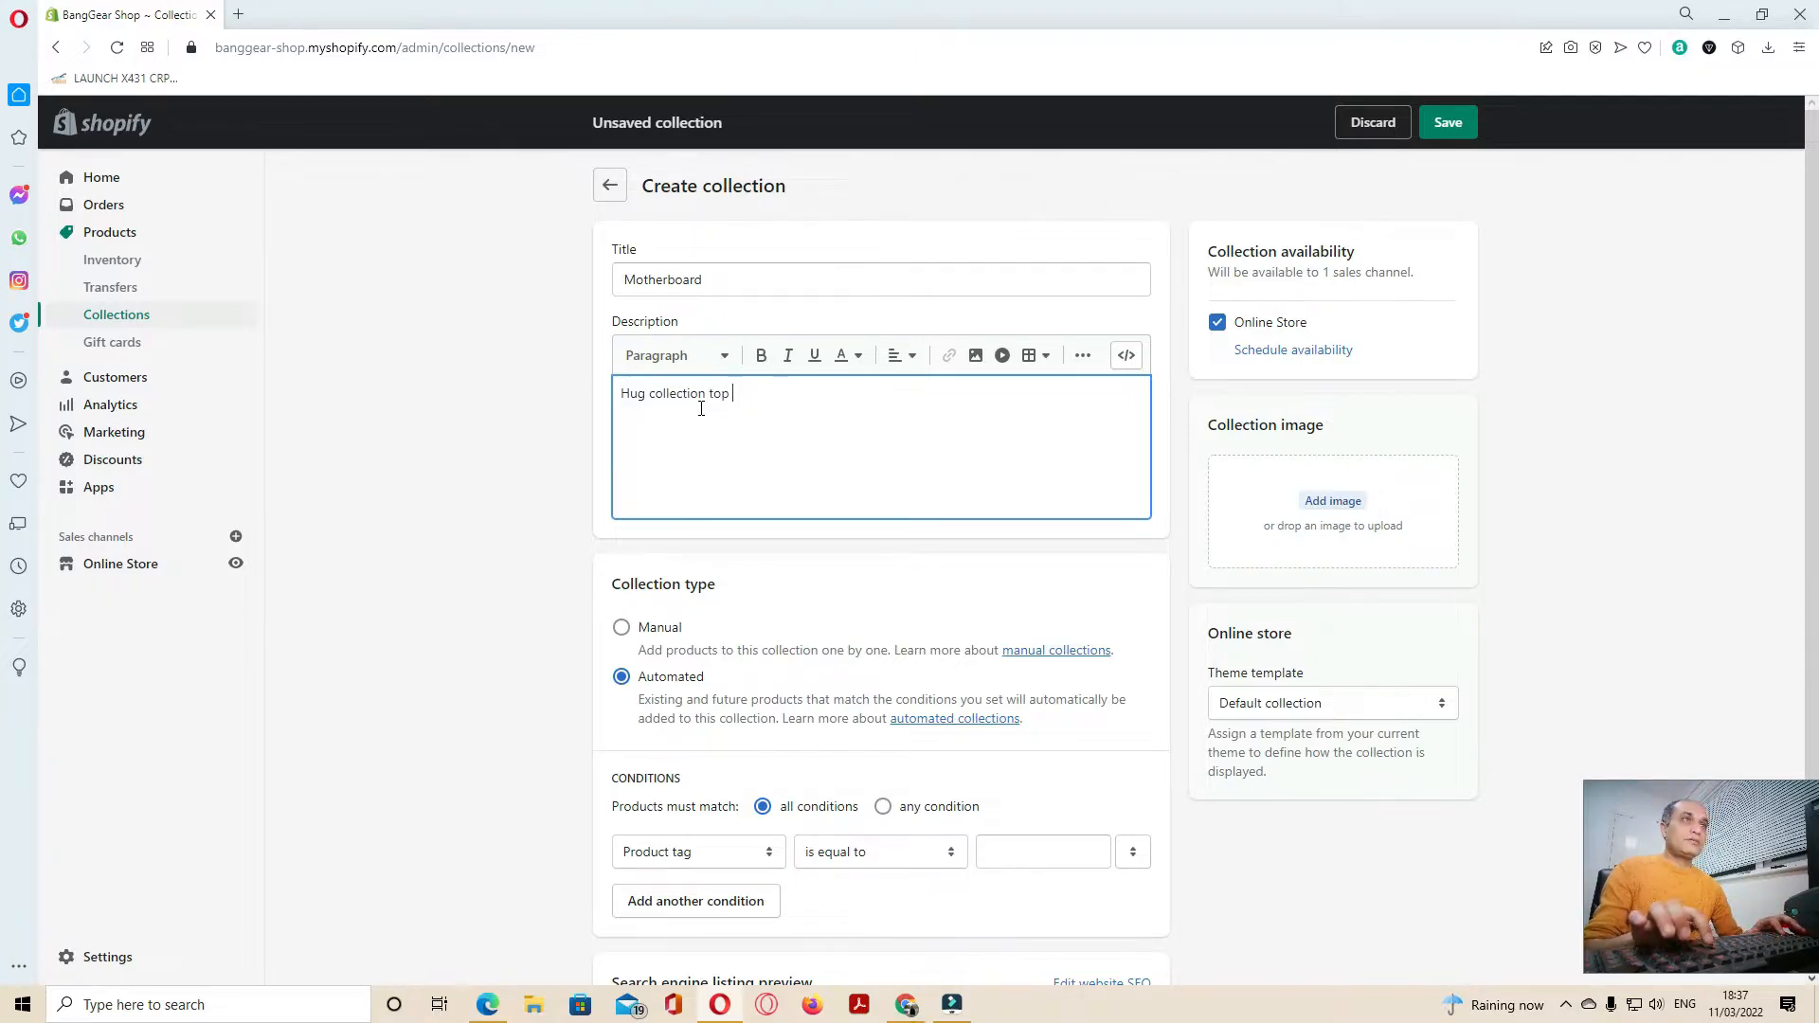
{"action": "type", "text": "Bra"}
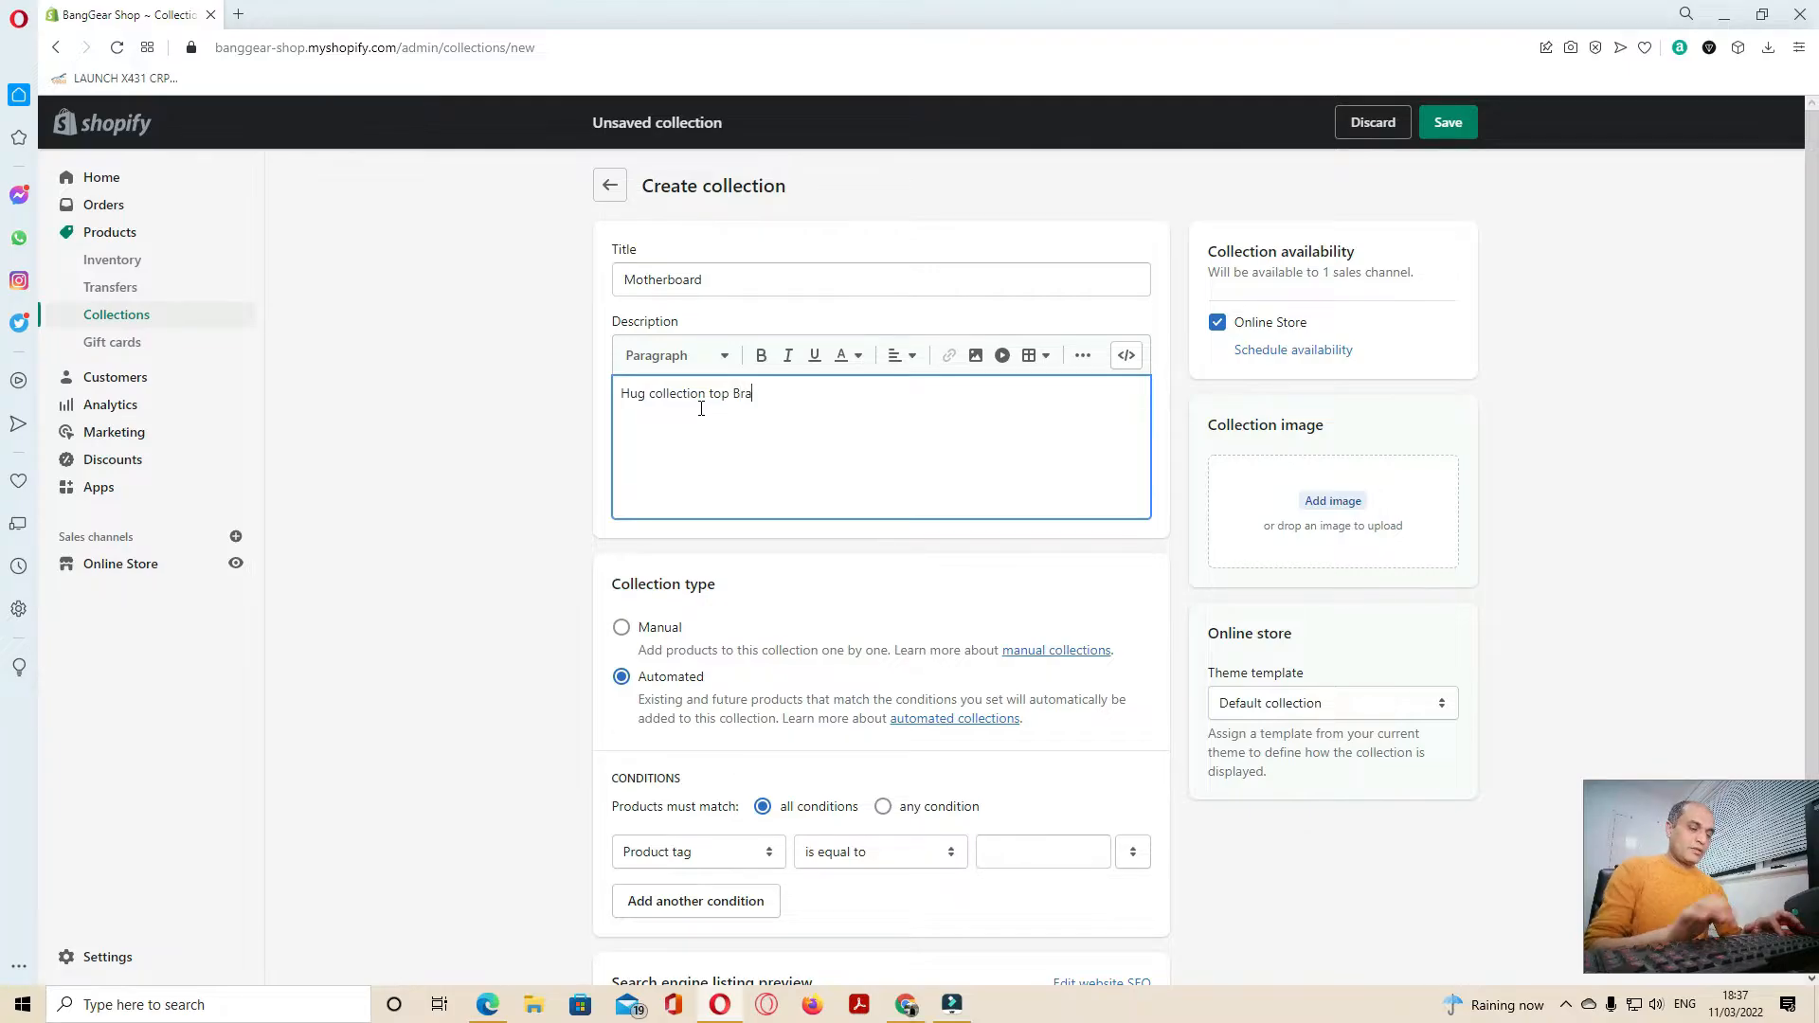
{"action": "type", "text": "ndmother"}
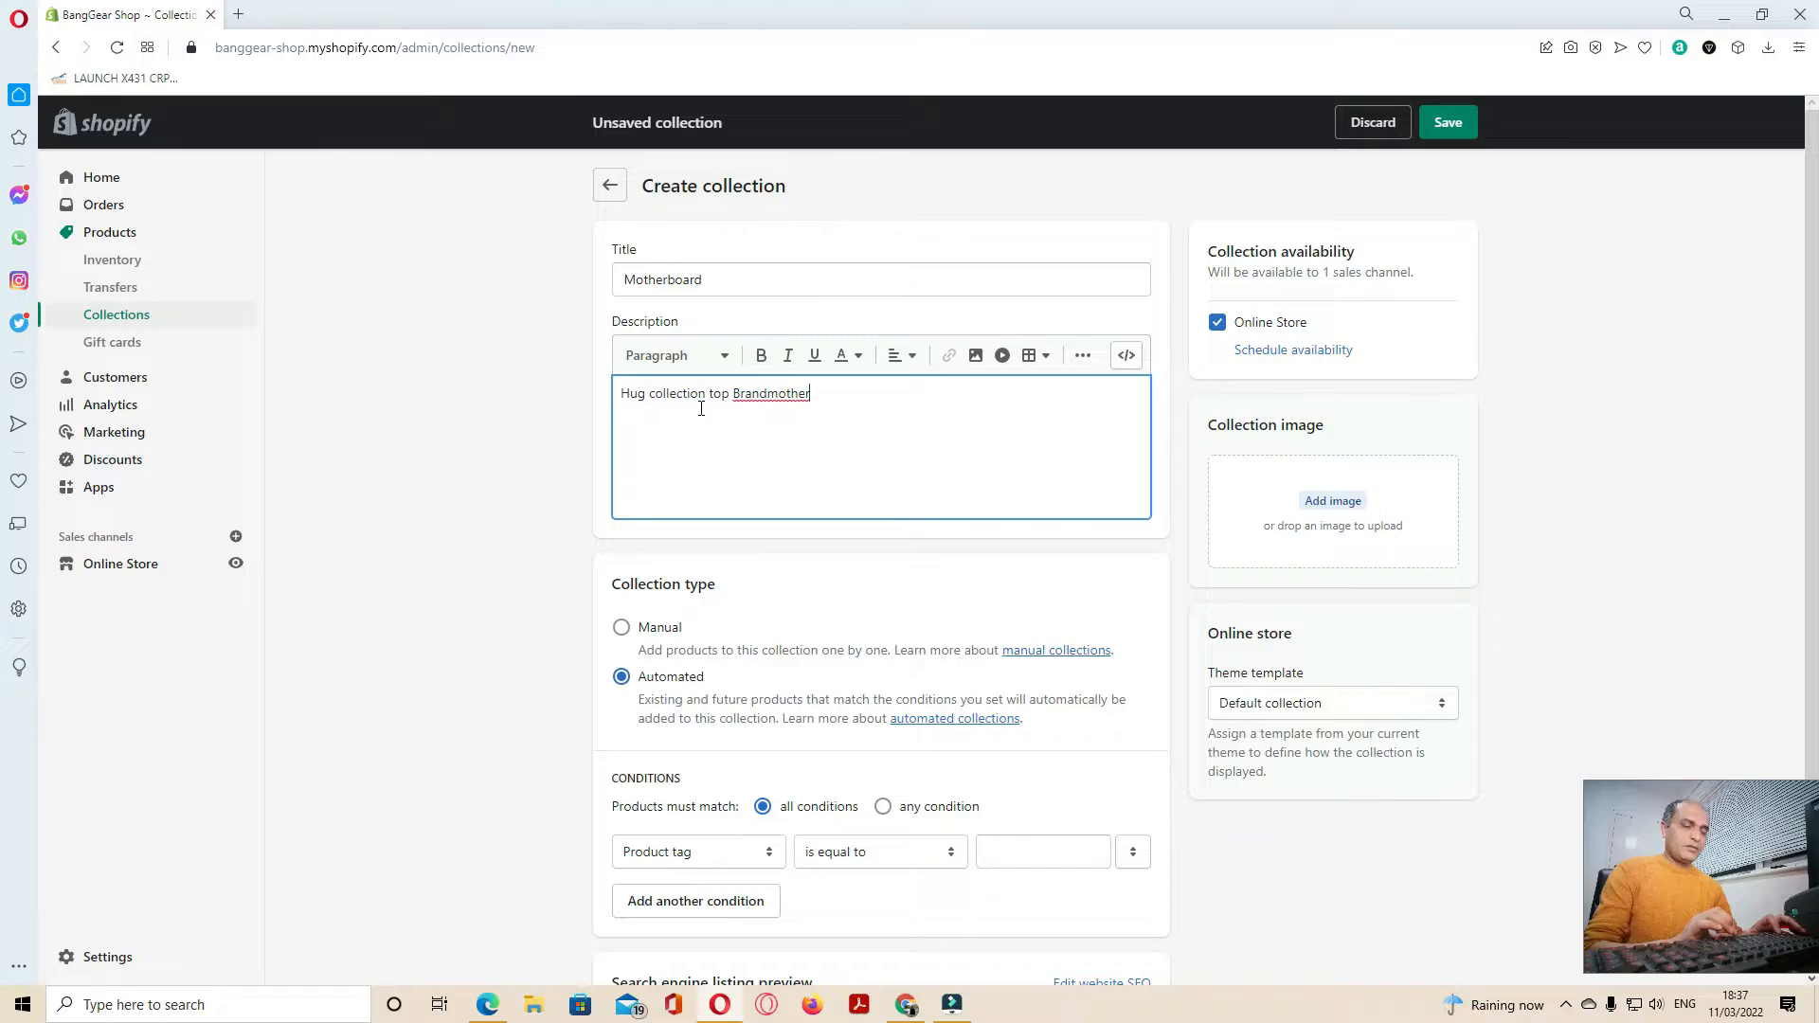
{"action": "left_click", "coordinate": [767, 394]}
{"action": "left_click", "coordinate": [815, 398]}
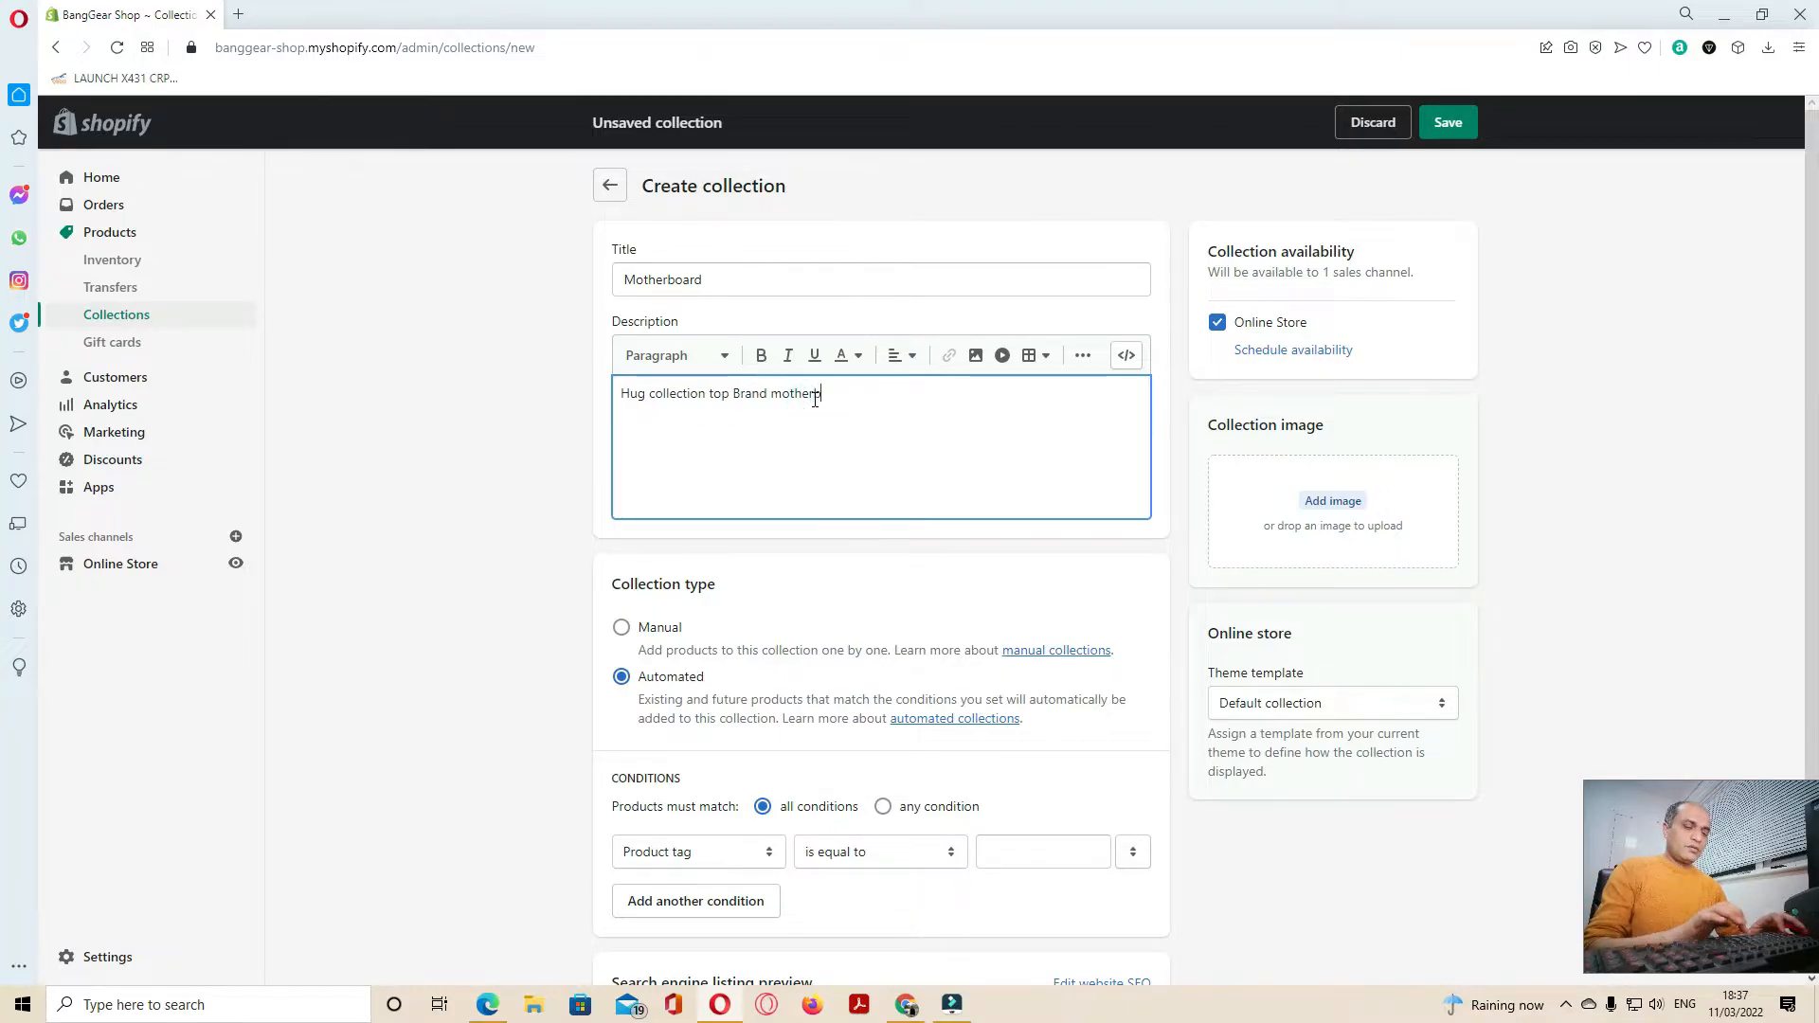
{"action": "type", "text": "board"}
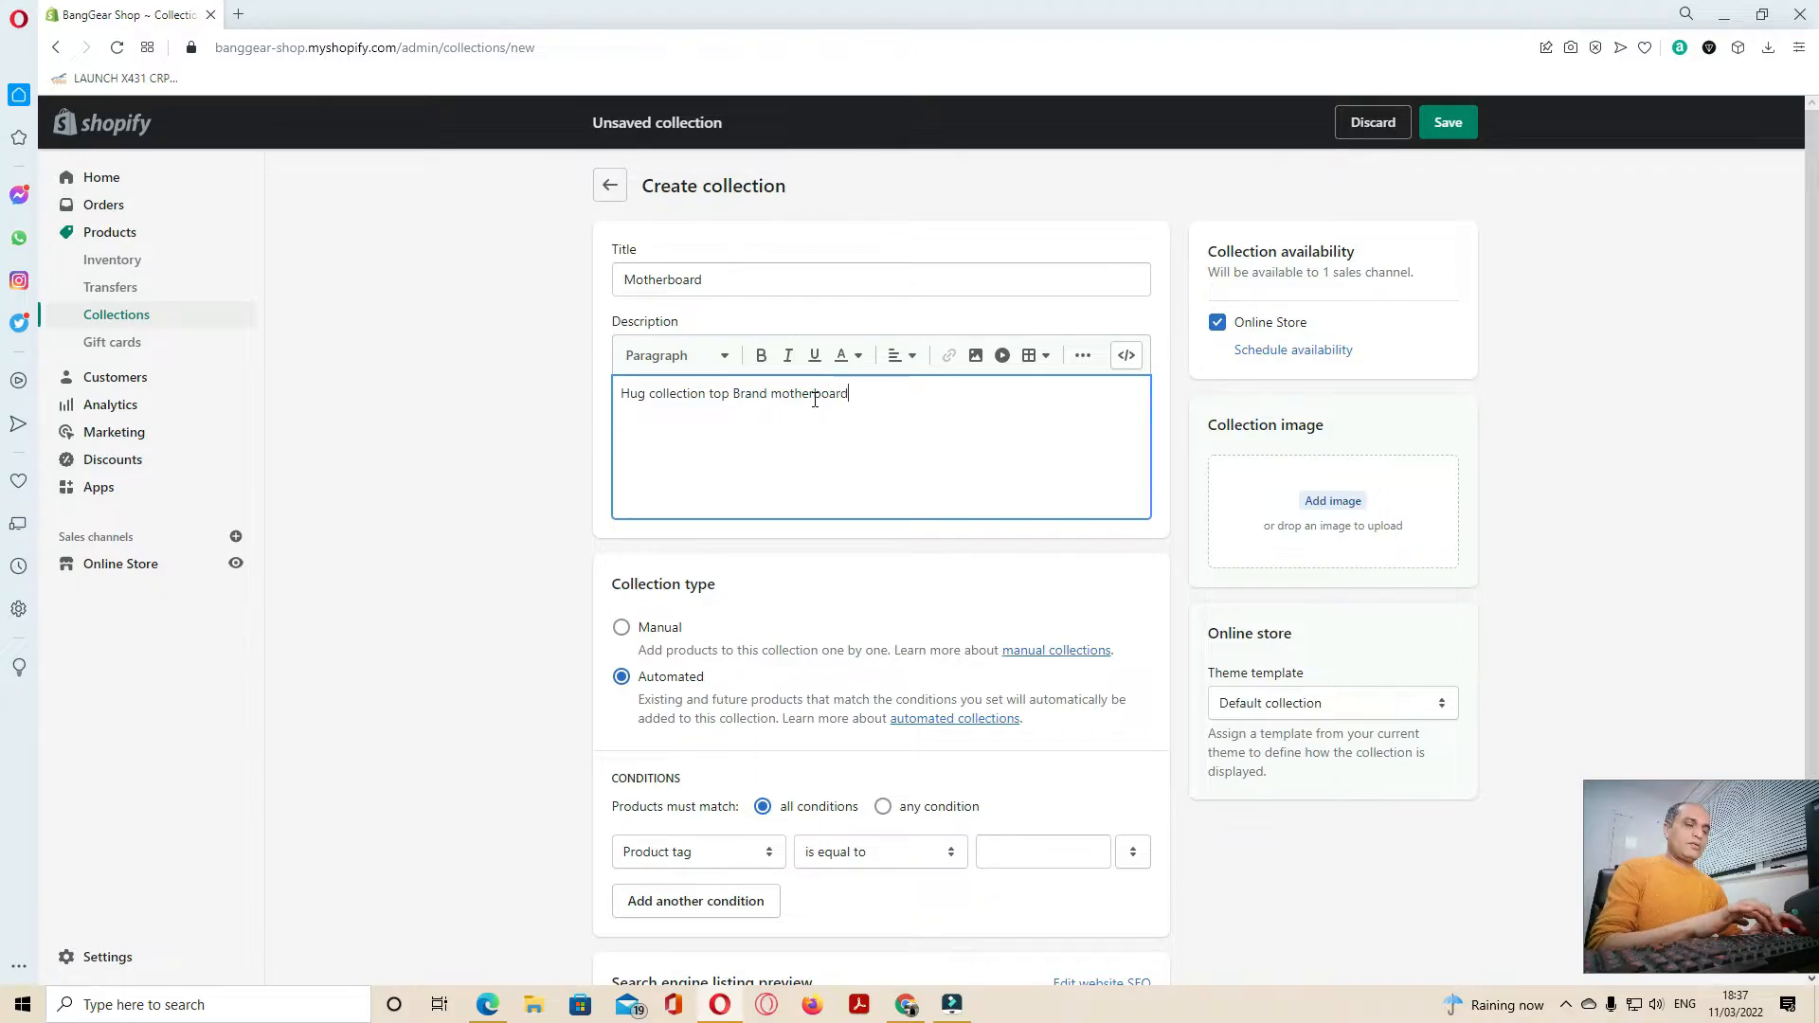
{"action": "type", "text": " buy"}
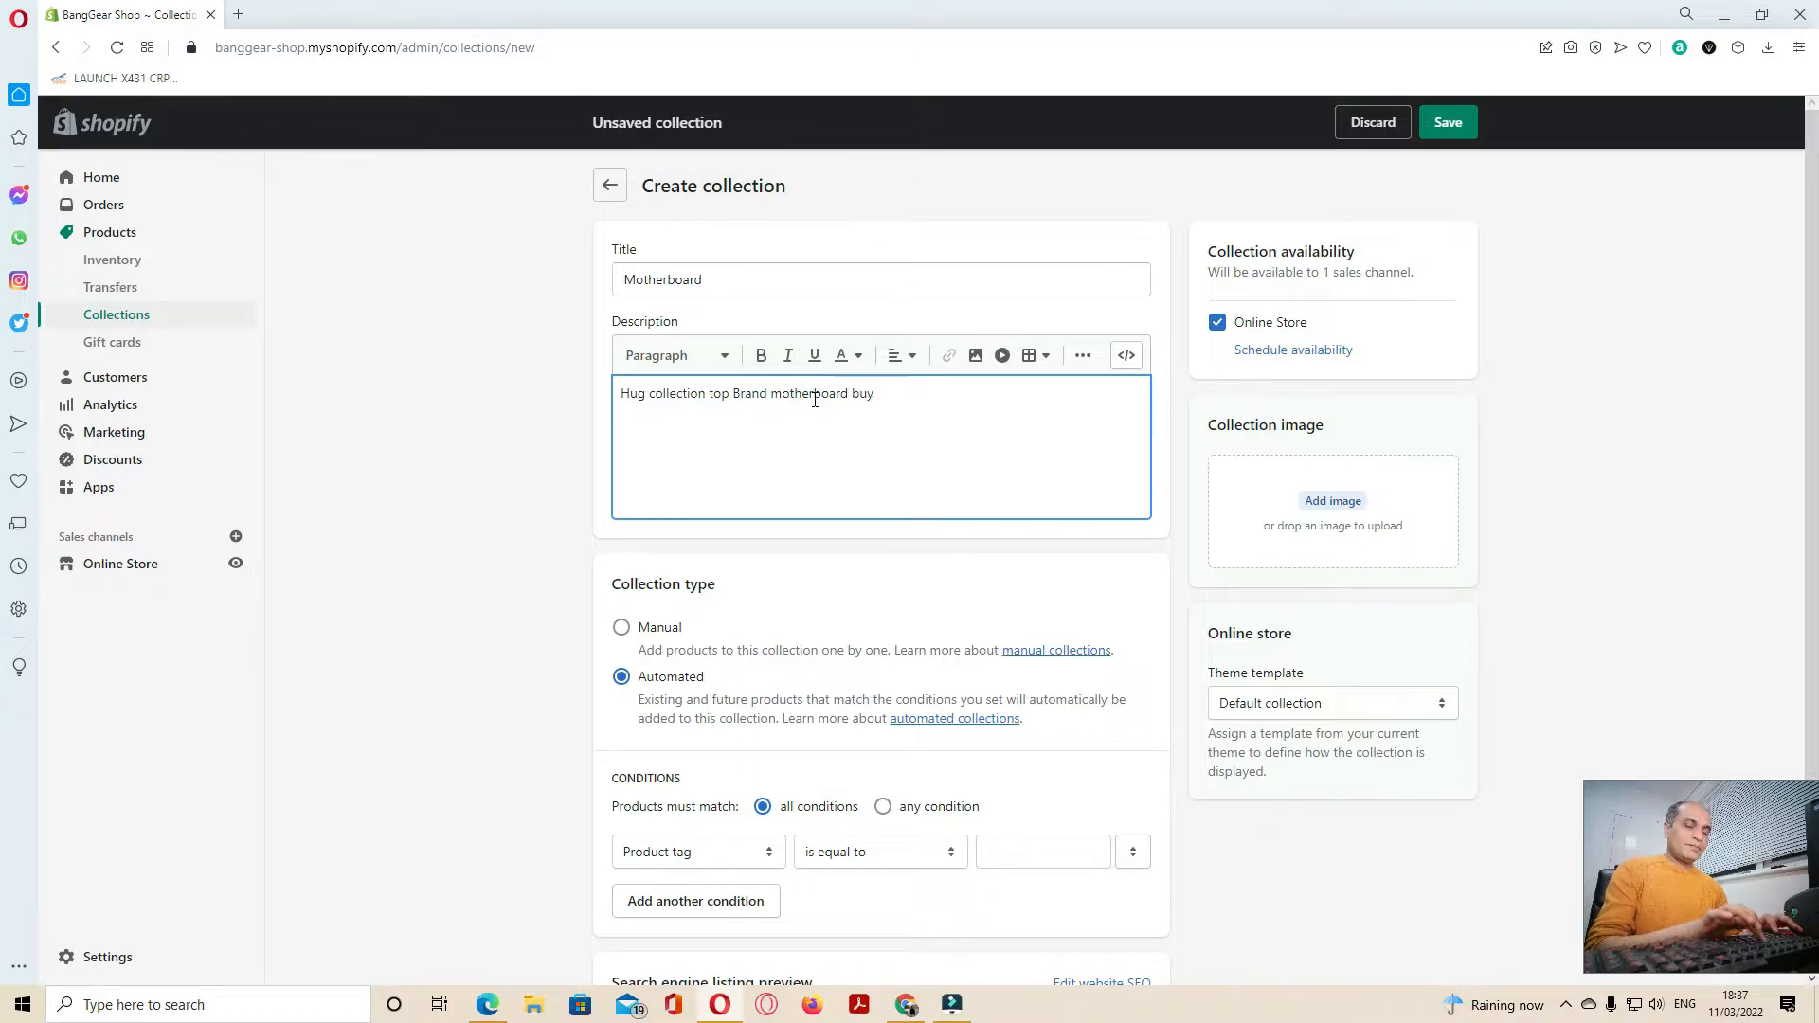
{"action": "type", "text": " from "}
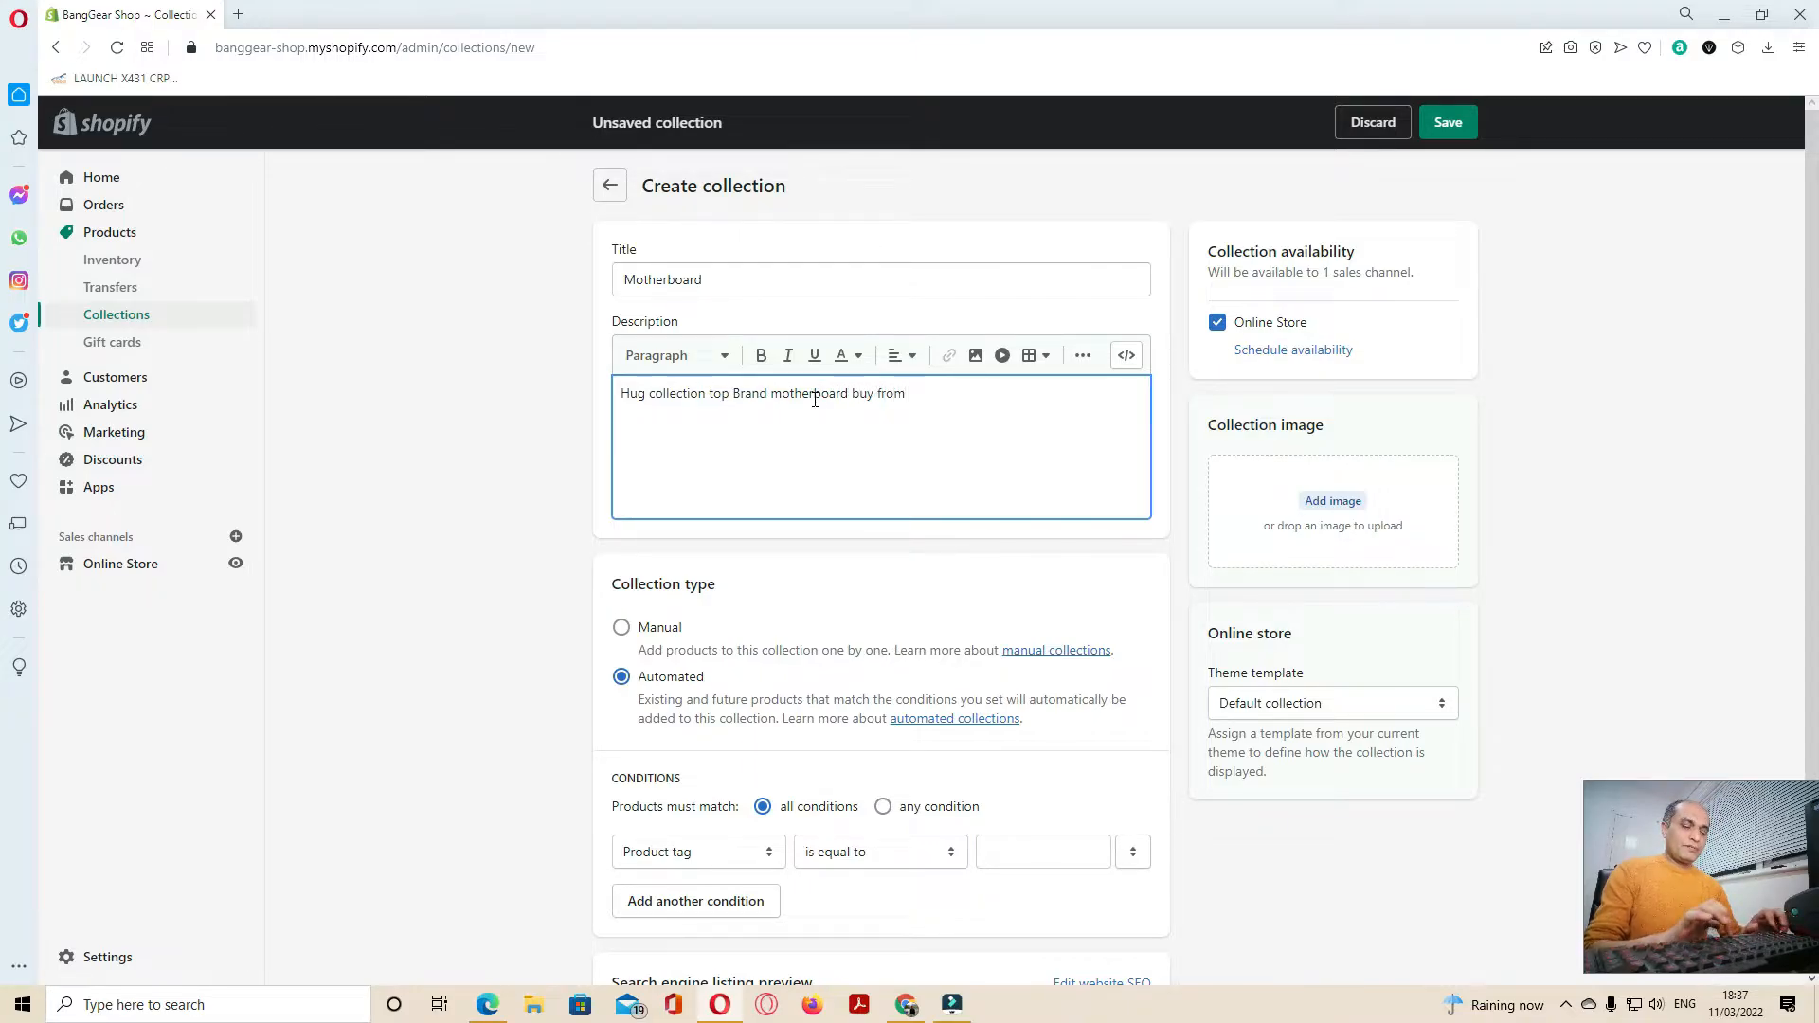
{"action": "type", "text": "Banggear"}
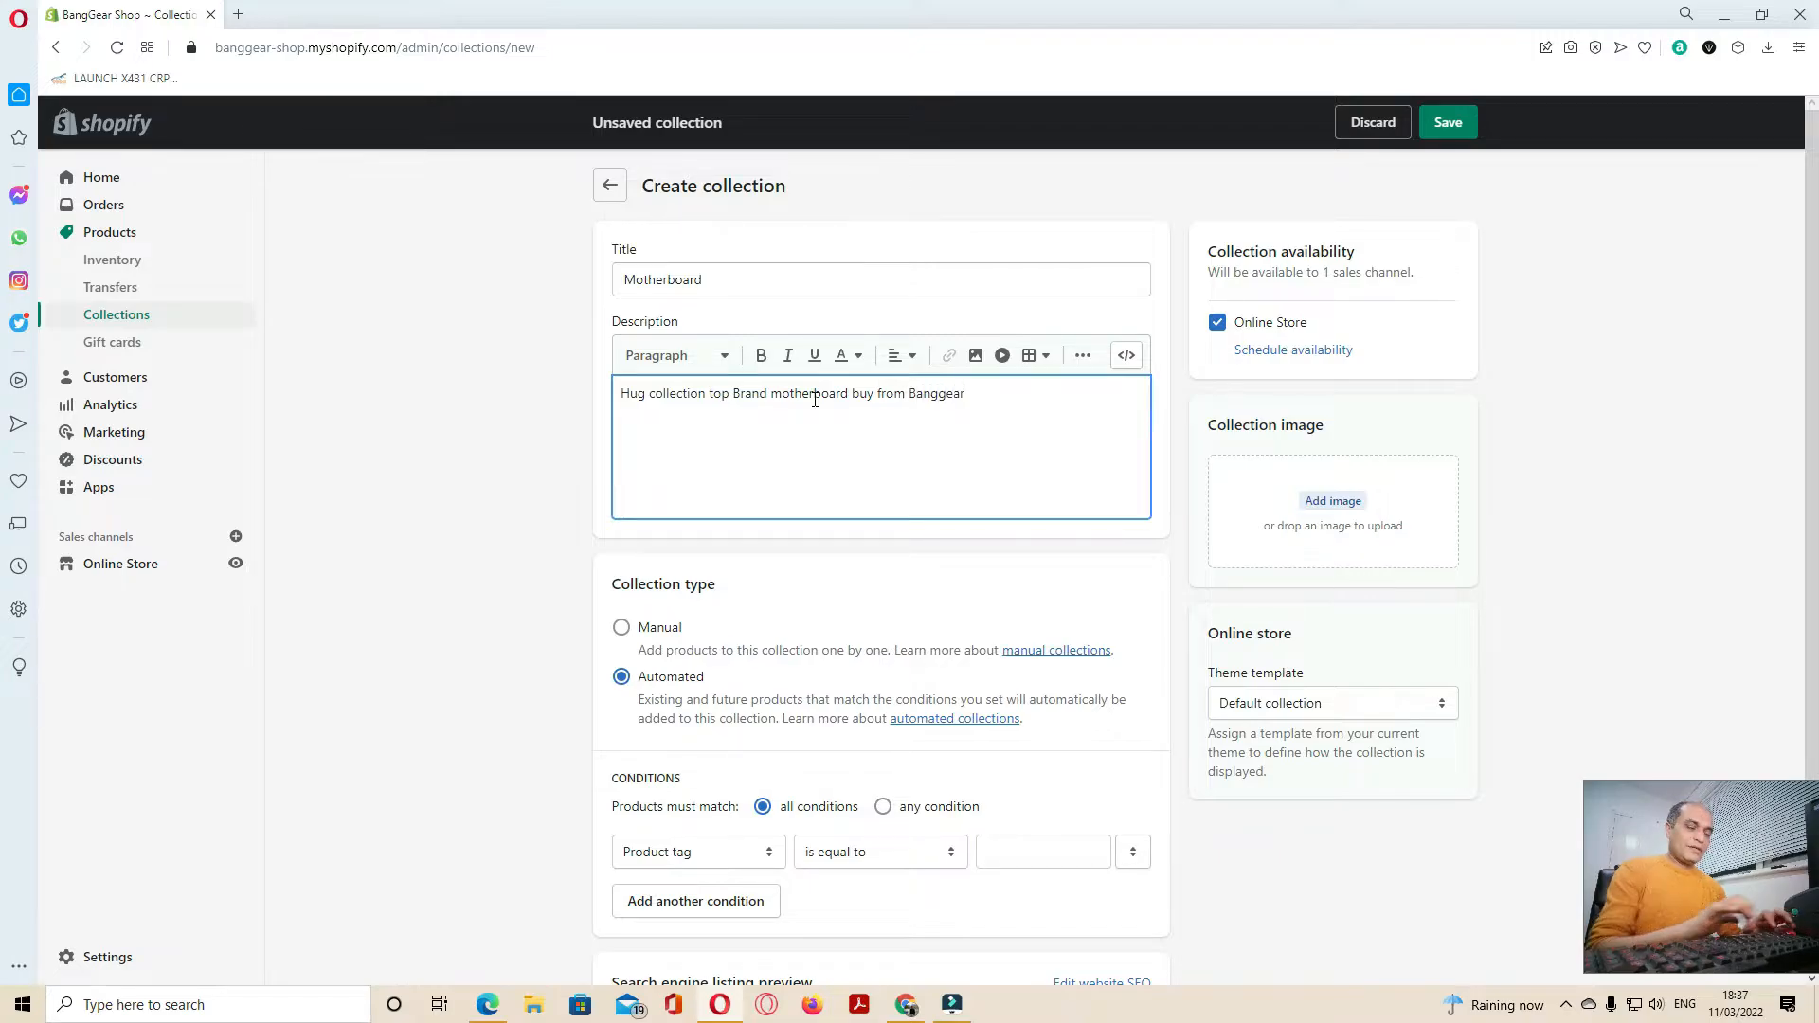
{"action": "type", "text": ".shop"}
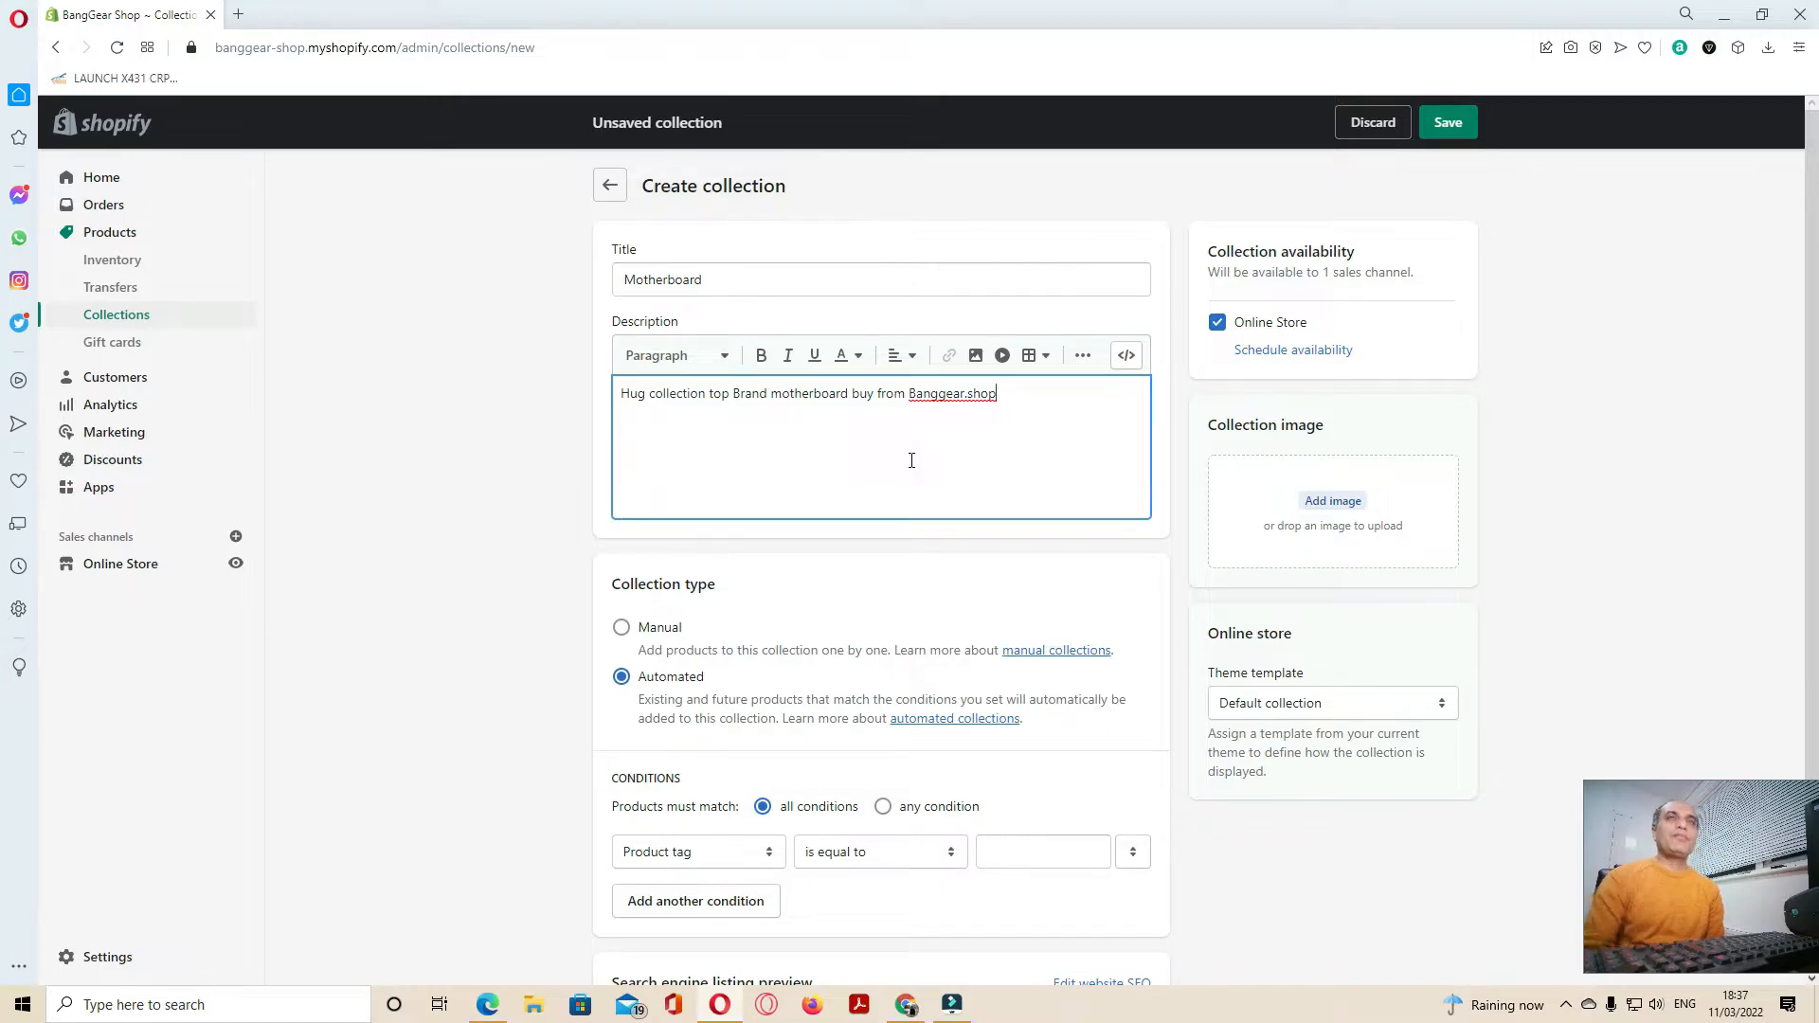
Add the photo whose file name ends in "Evd8-unsplash.jpg" from Downloads as the collection image and set the collection type to Manual
{"action": "left_click", "coordinate": [1346, 512]}
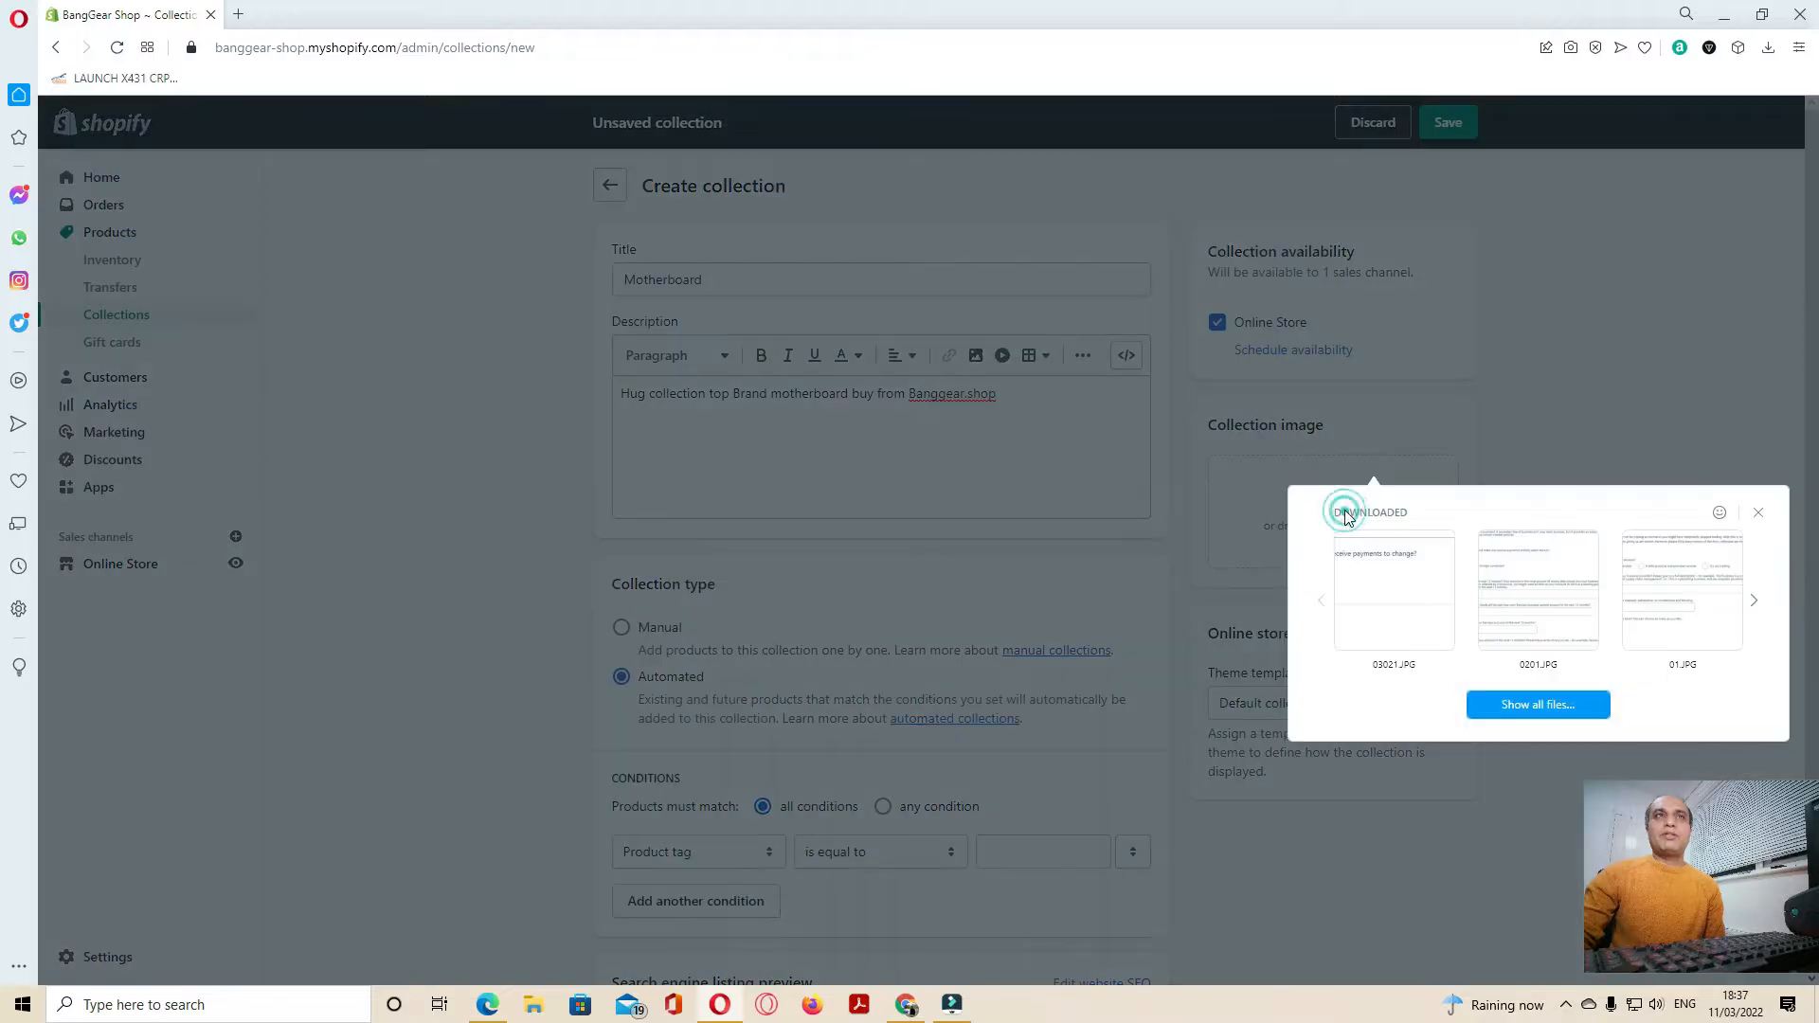
{"action": "left_click", "coordinate": [1542, 708]}
{"action": "left_click", "coordinate": [86, 186]}
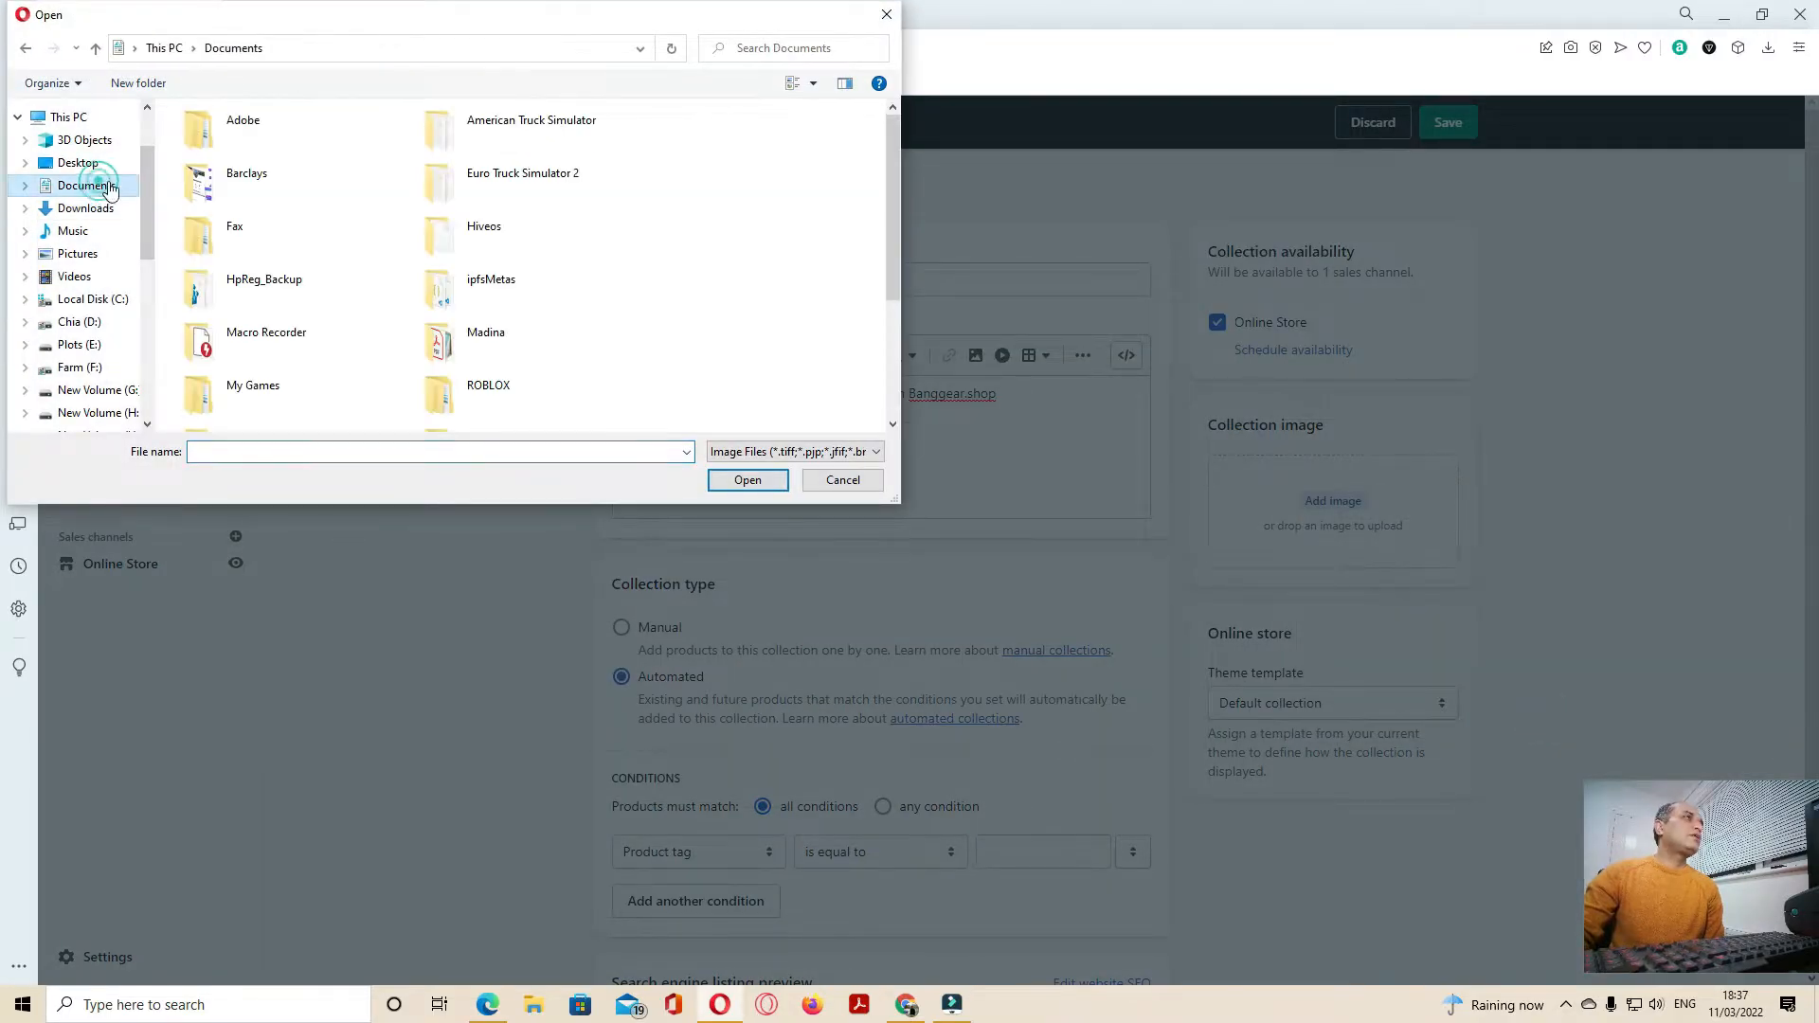
{"action": "left_click", "coordinate": [95, 208]}
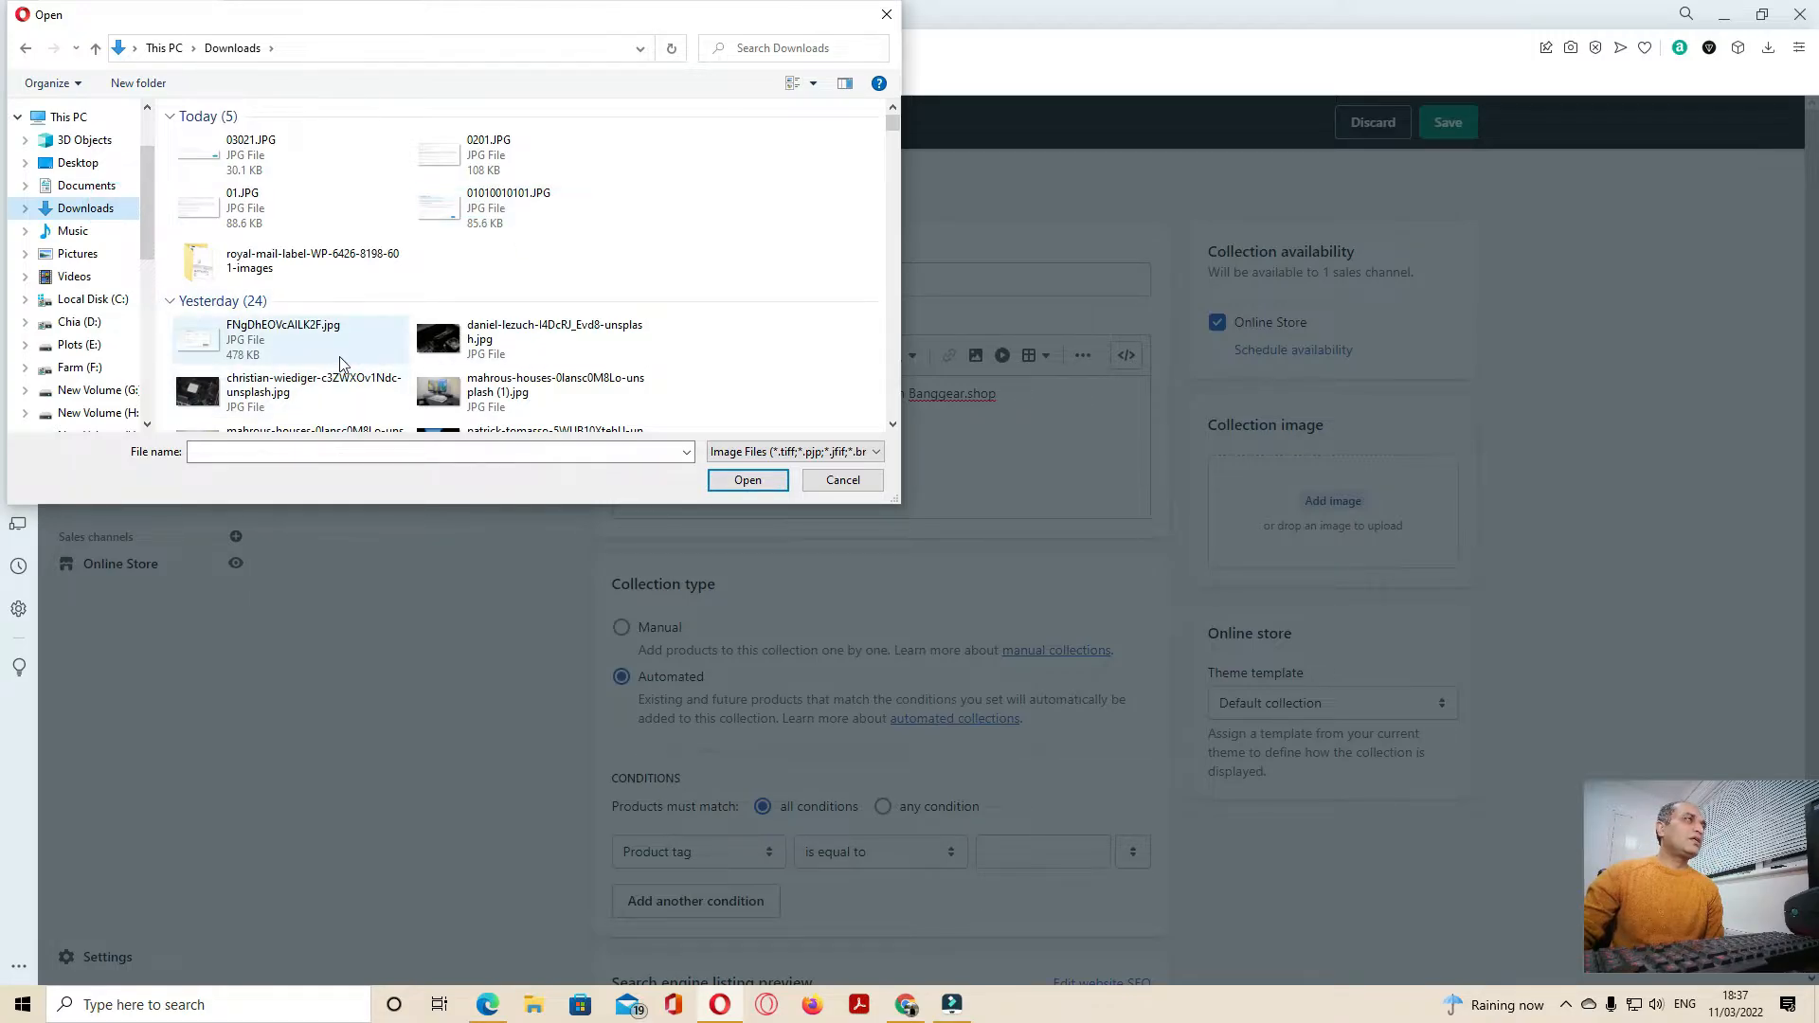
{"action": "scroll", "coordinate": [422, 382], "scroll_direction": "down", "scroll_amount": 3}
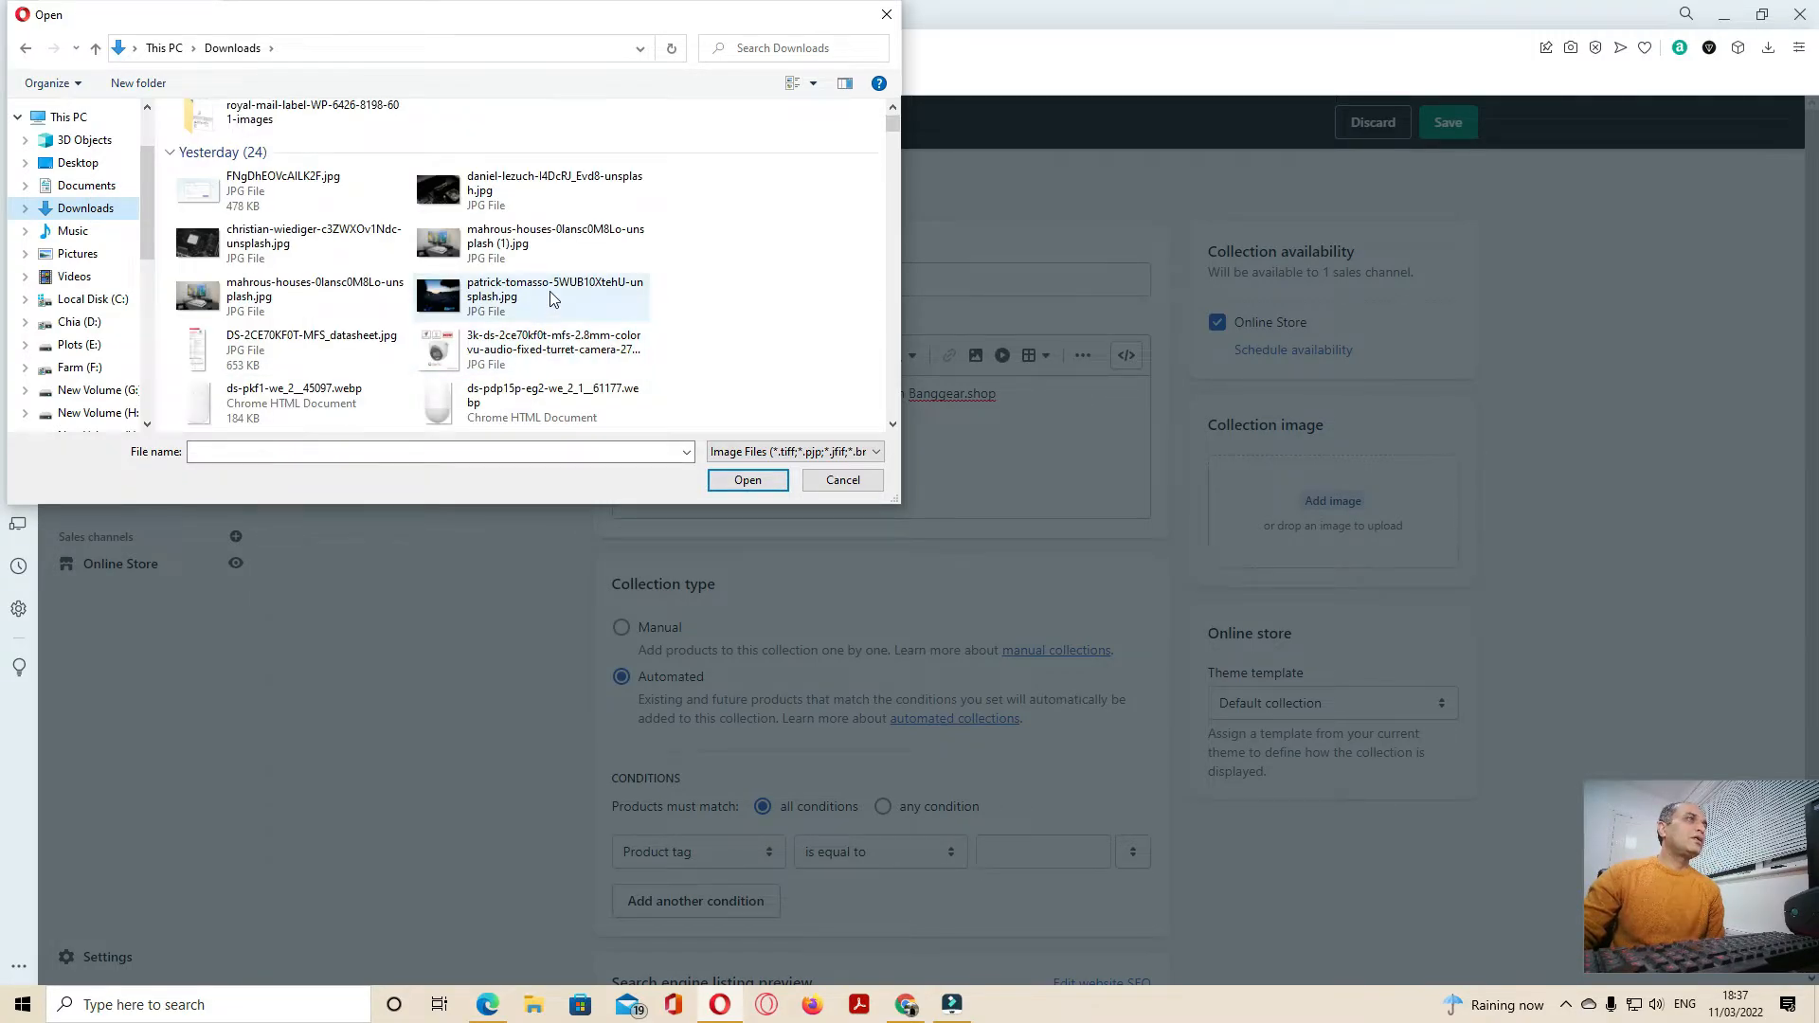
{"action": "scroll", "coordinate": [616, 289], "scroll_direction": "down", "scroll_amount": 3}
{"action": "scroll", "coordinate": [616, 289], "scroll_direction": "down", "scroll_amount": 3}
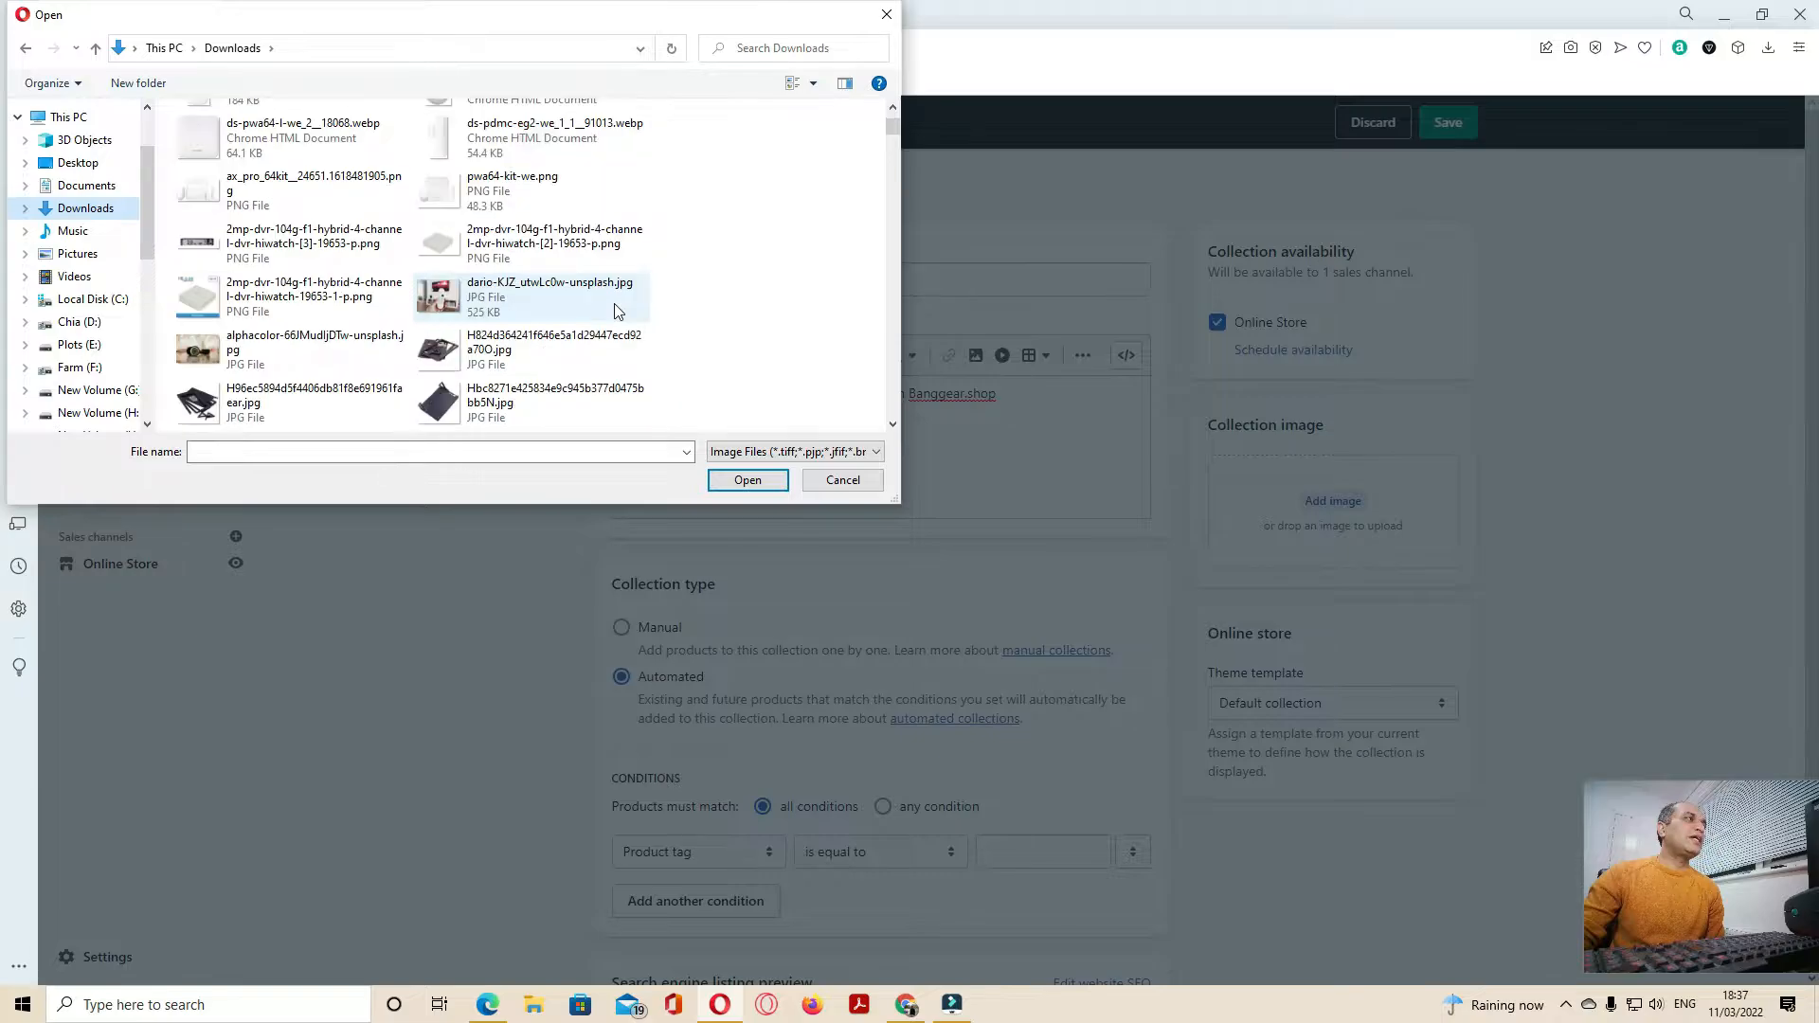
{"action": "scroll", "coordinate": [618, 322], "scroll_direction": "up", "scroll_amount": 8}
{"action": "left_click", "coordinate": [568, 308]}
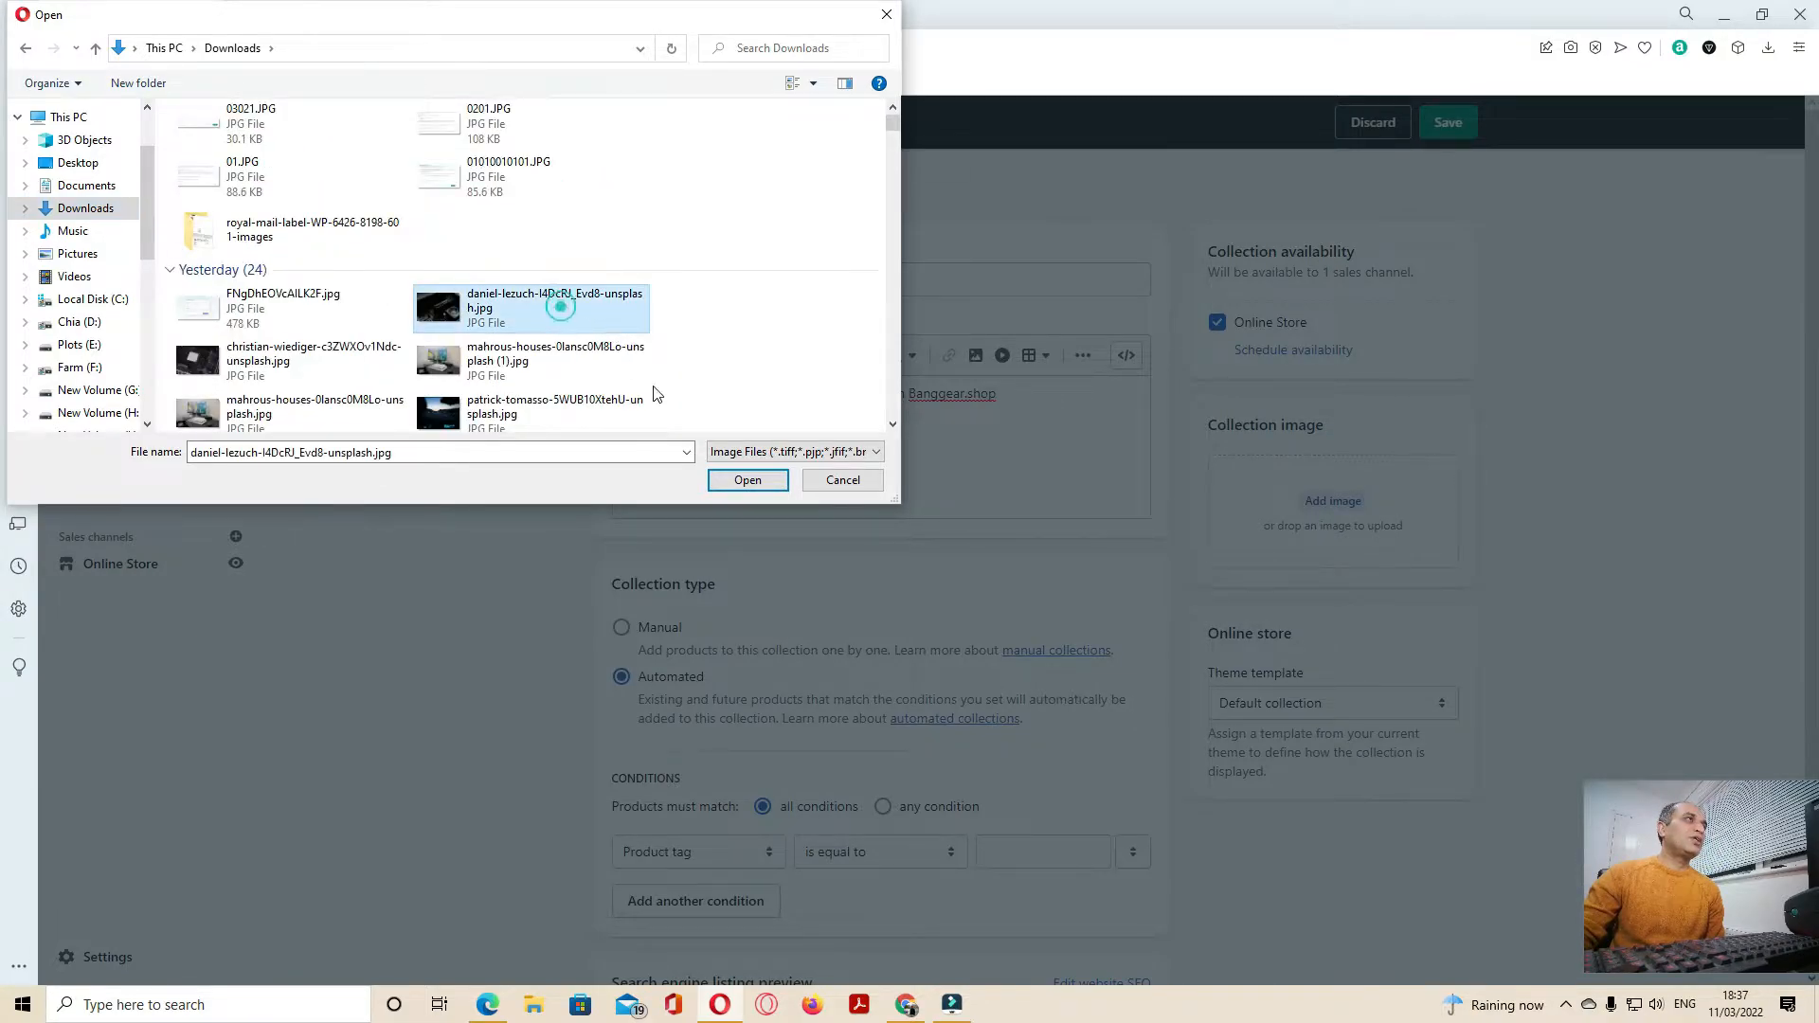
{"action": "left_click", "coordinate": [727, 481]}
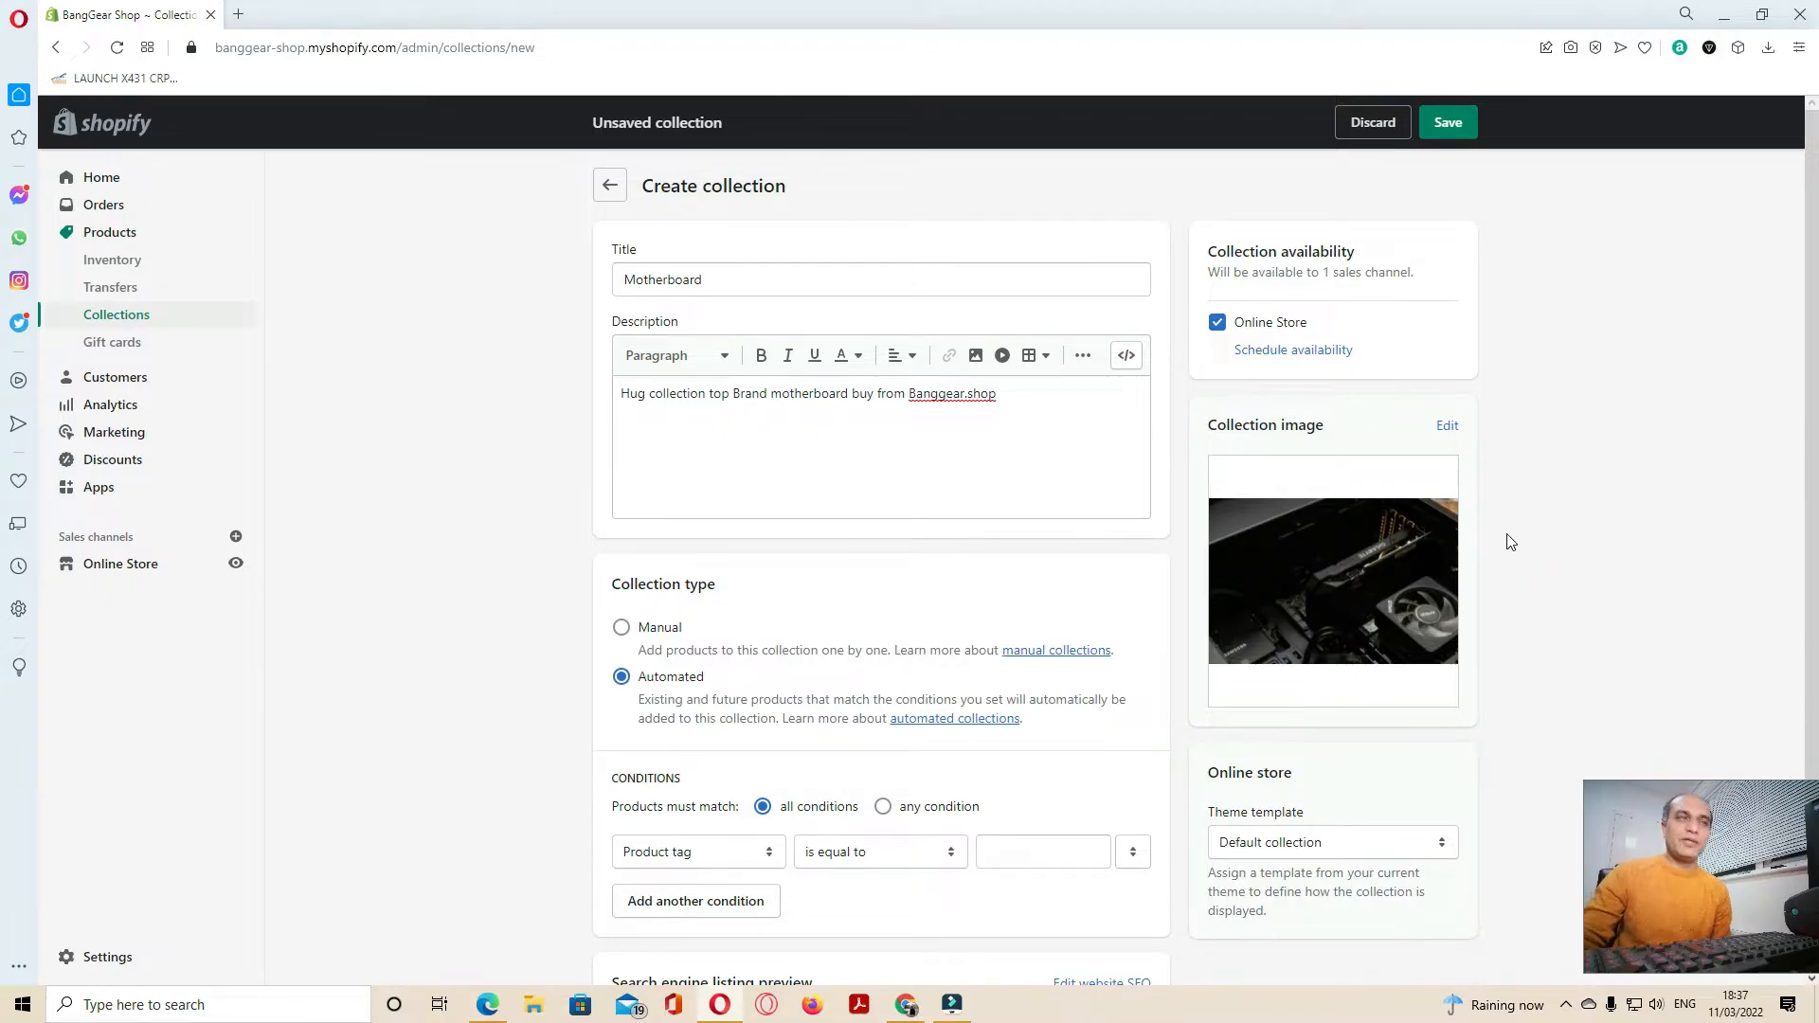
{"action": "scroll", "coordinate": [971, 494], "scroll_direction": "down", "scroll_amount": 1}
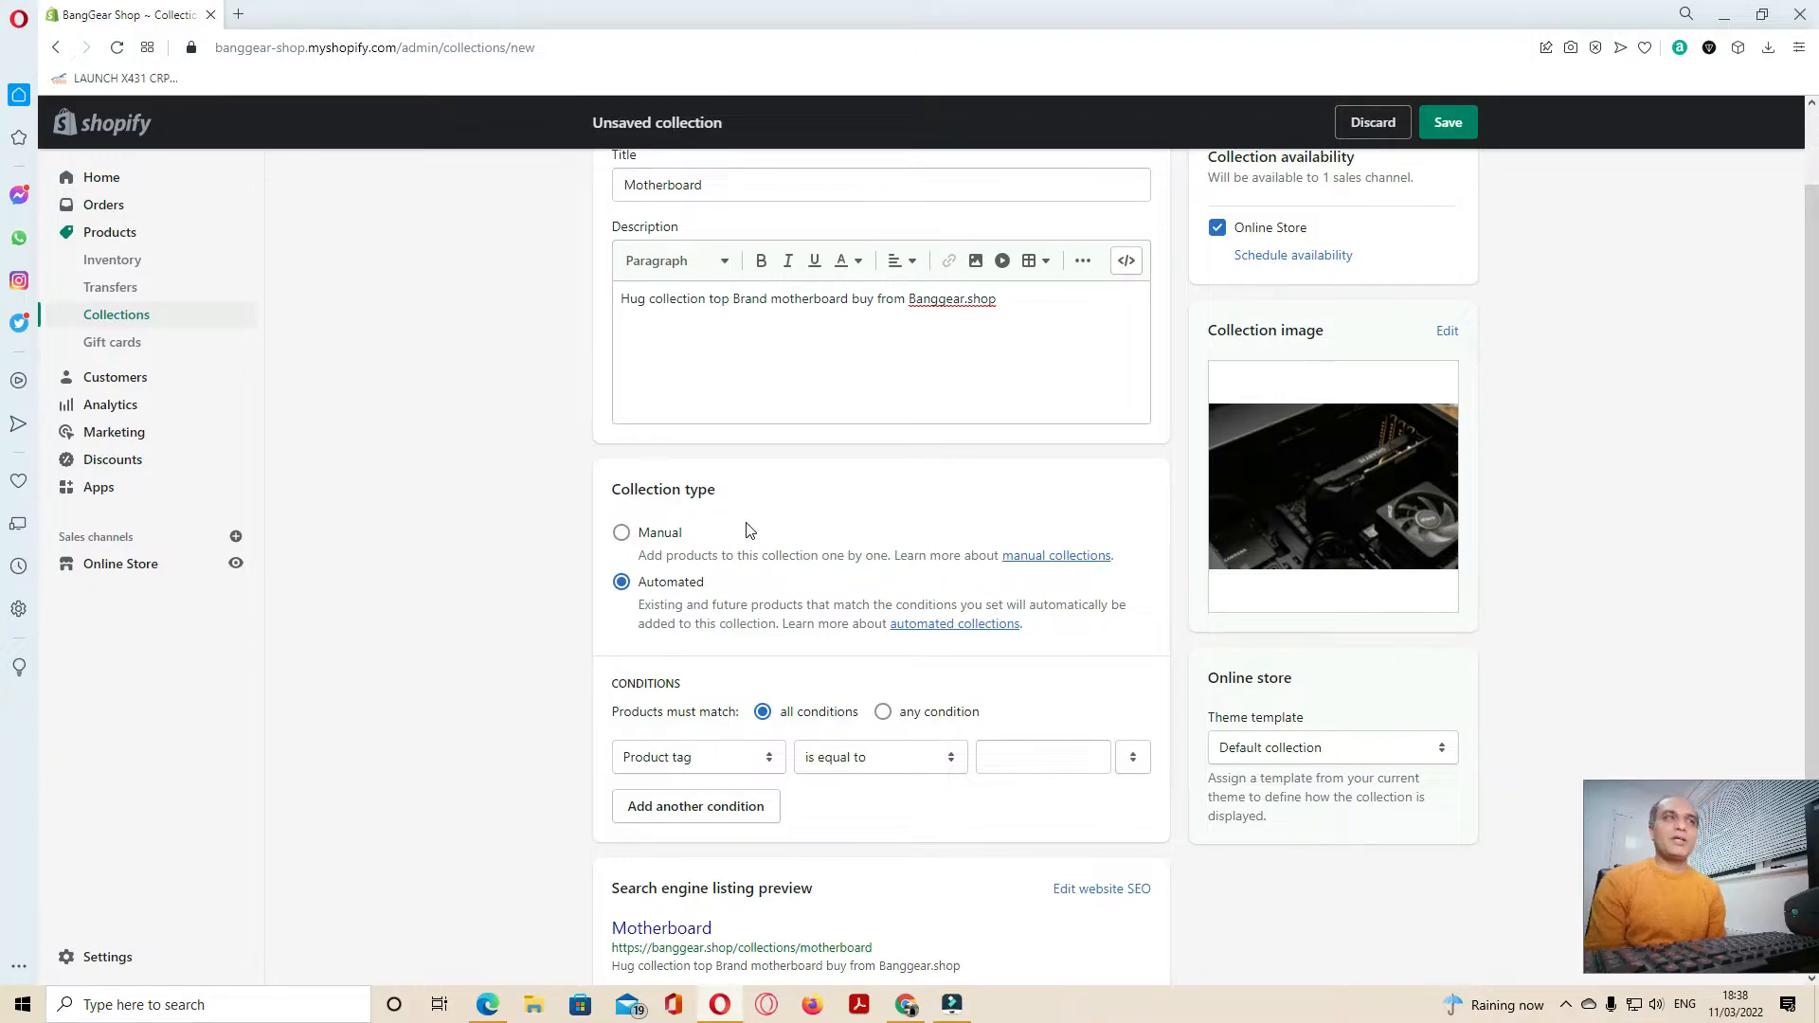
{"action": "left_click", "coordinate": [621, 533]}
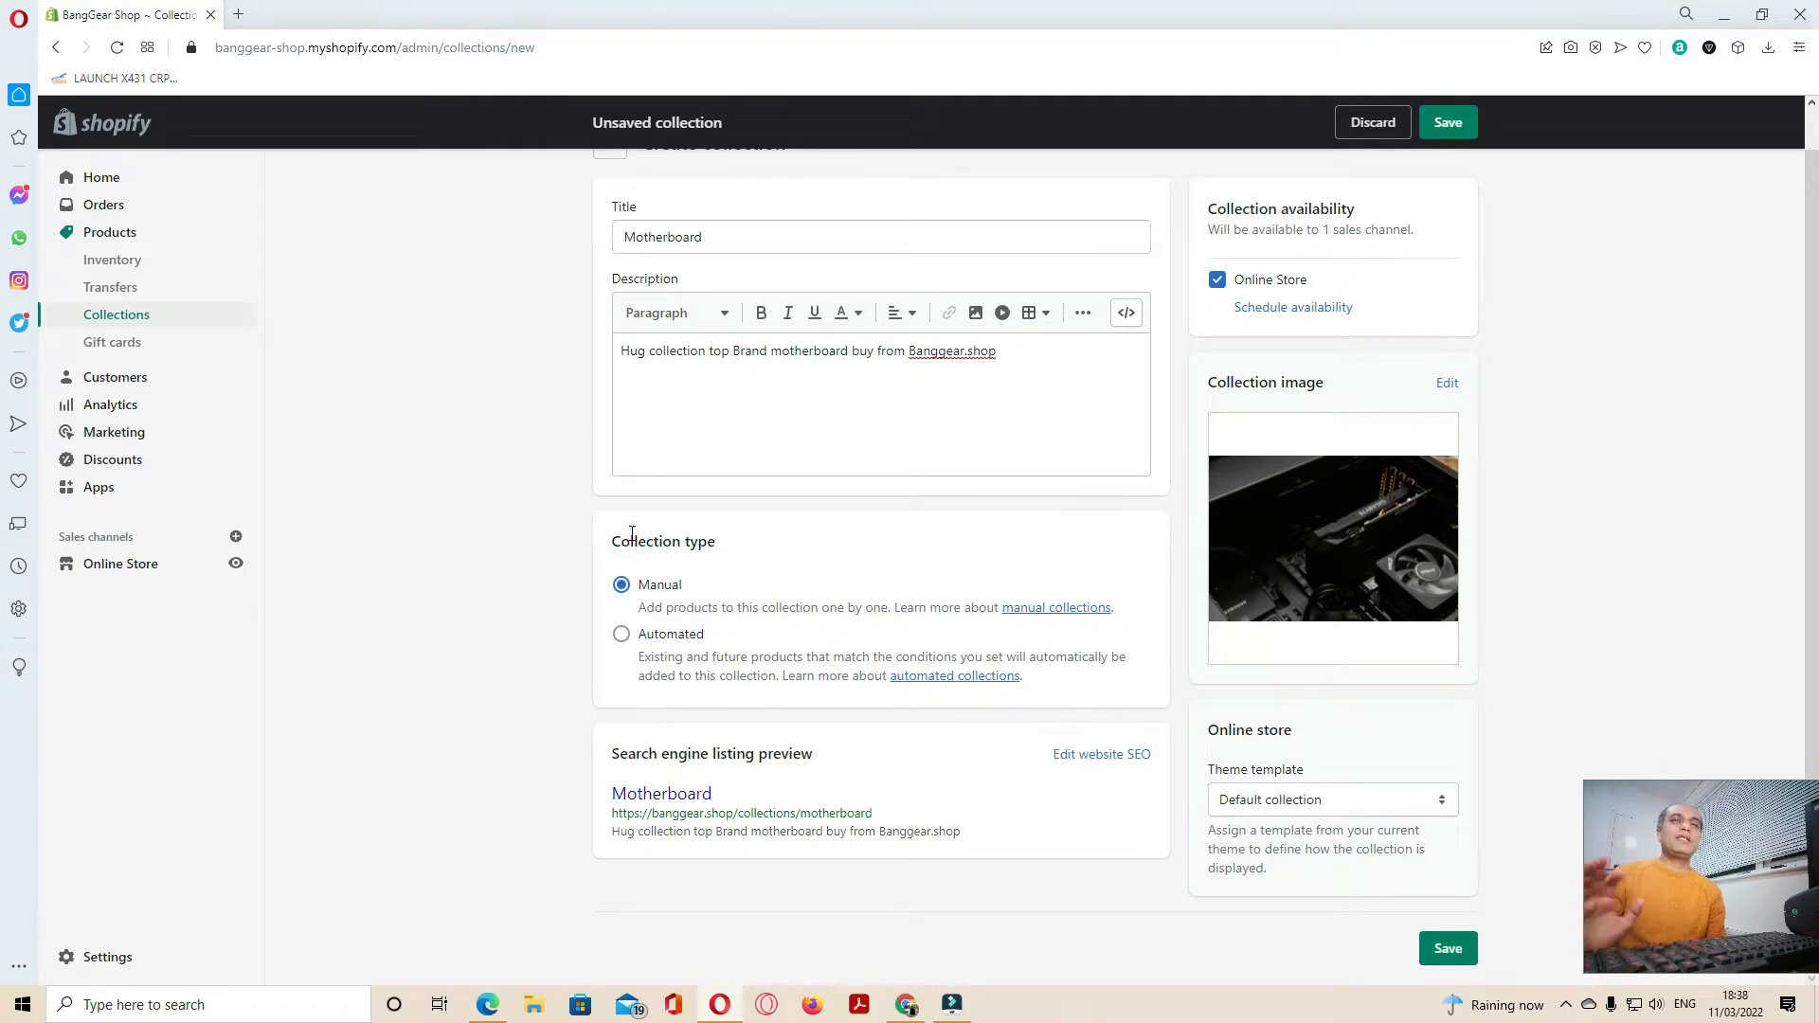
Start a new product in a separate browser tab and open the list of collections it can be assigned to
{"action": "right_click", "coordinate": [104, 233]}
{"action": "left_click", "coordinate": [137, 243]}
{"action": "left_click", "coordinate": [275, 15]}
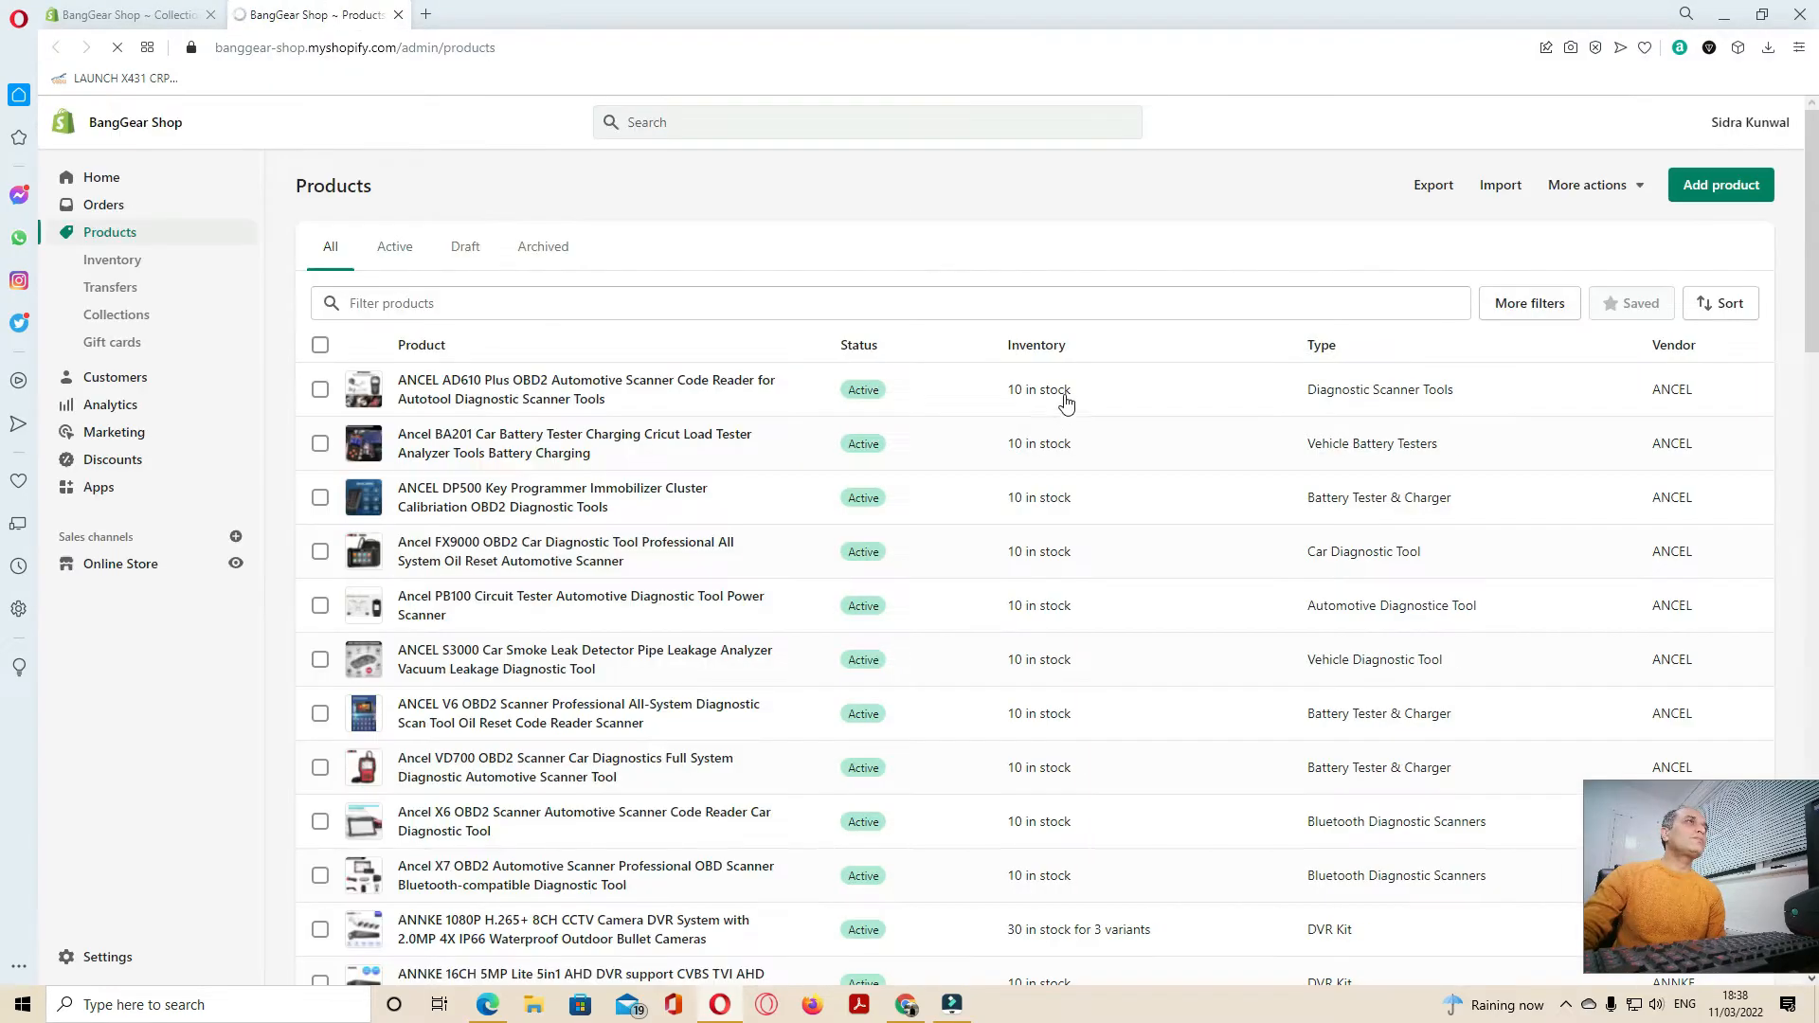
{"action": "left_click", "coordinate": [1746, 172]}
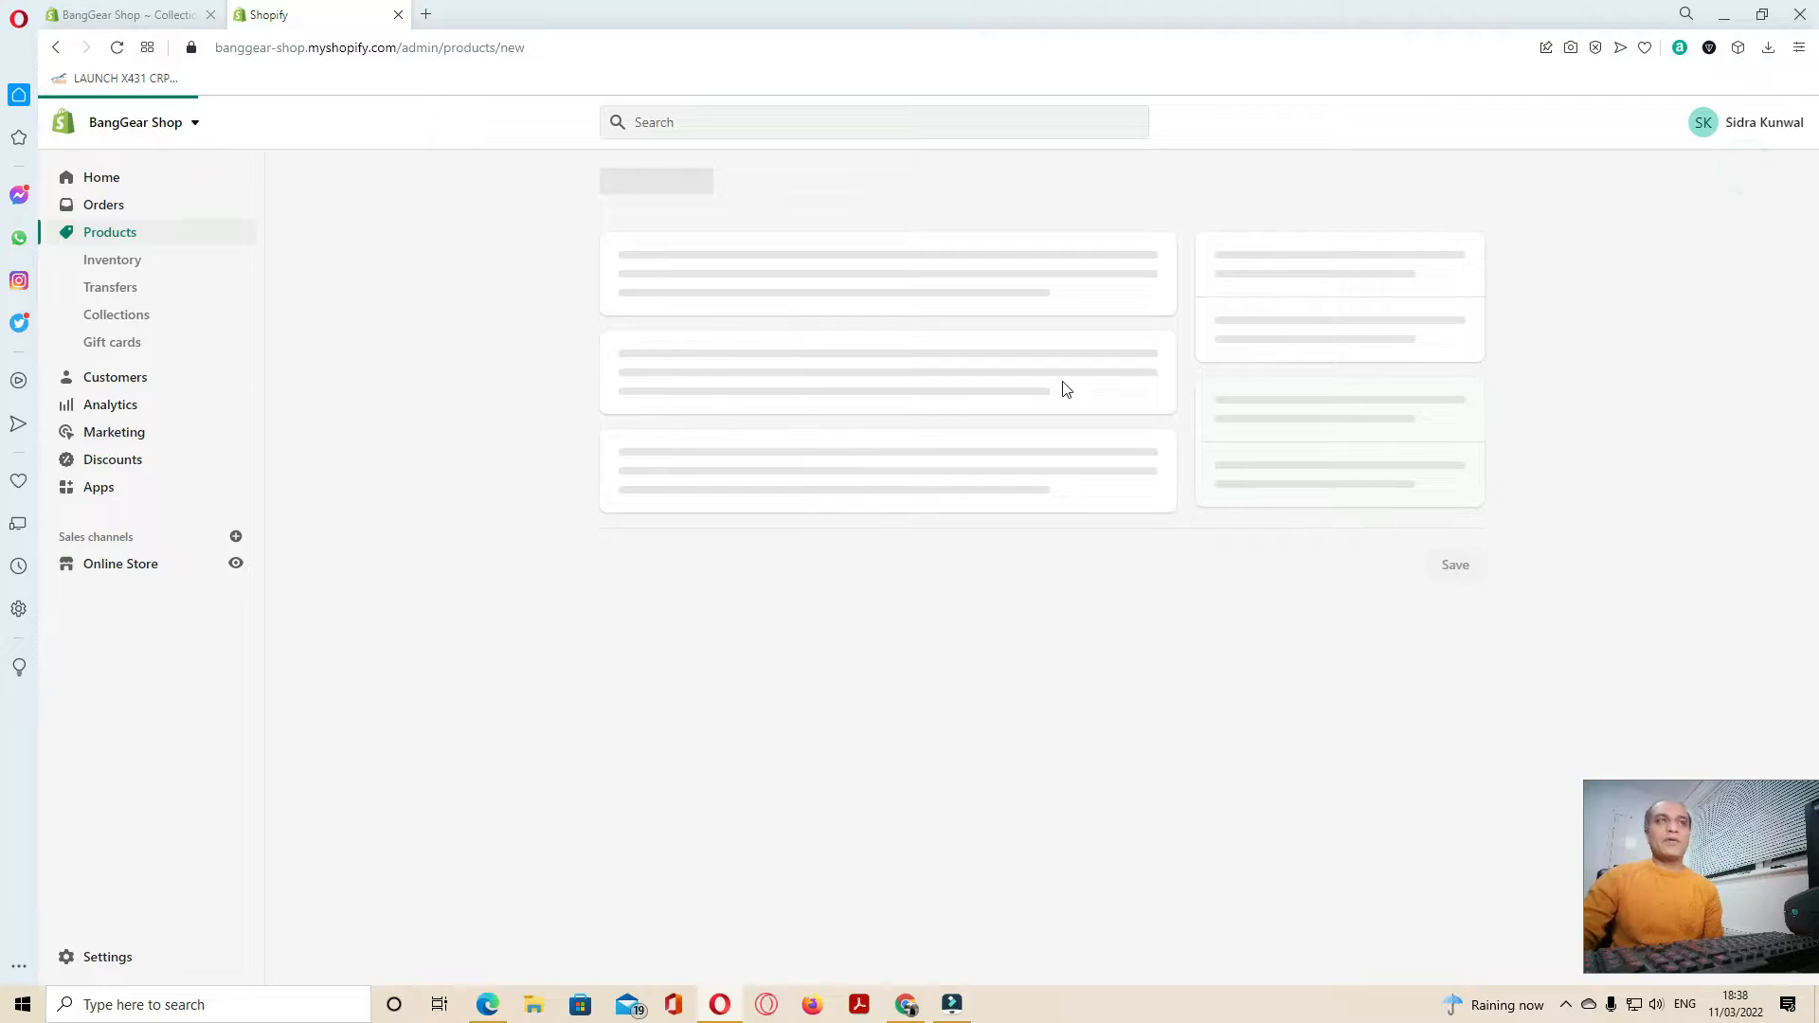
{"action": "scroll", "coordinate": [1086, 352], "scroll_direction": "down", "scroll_amount": 1}
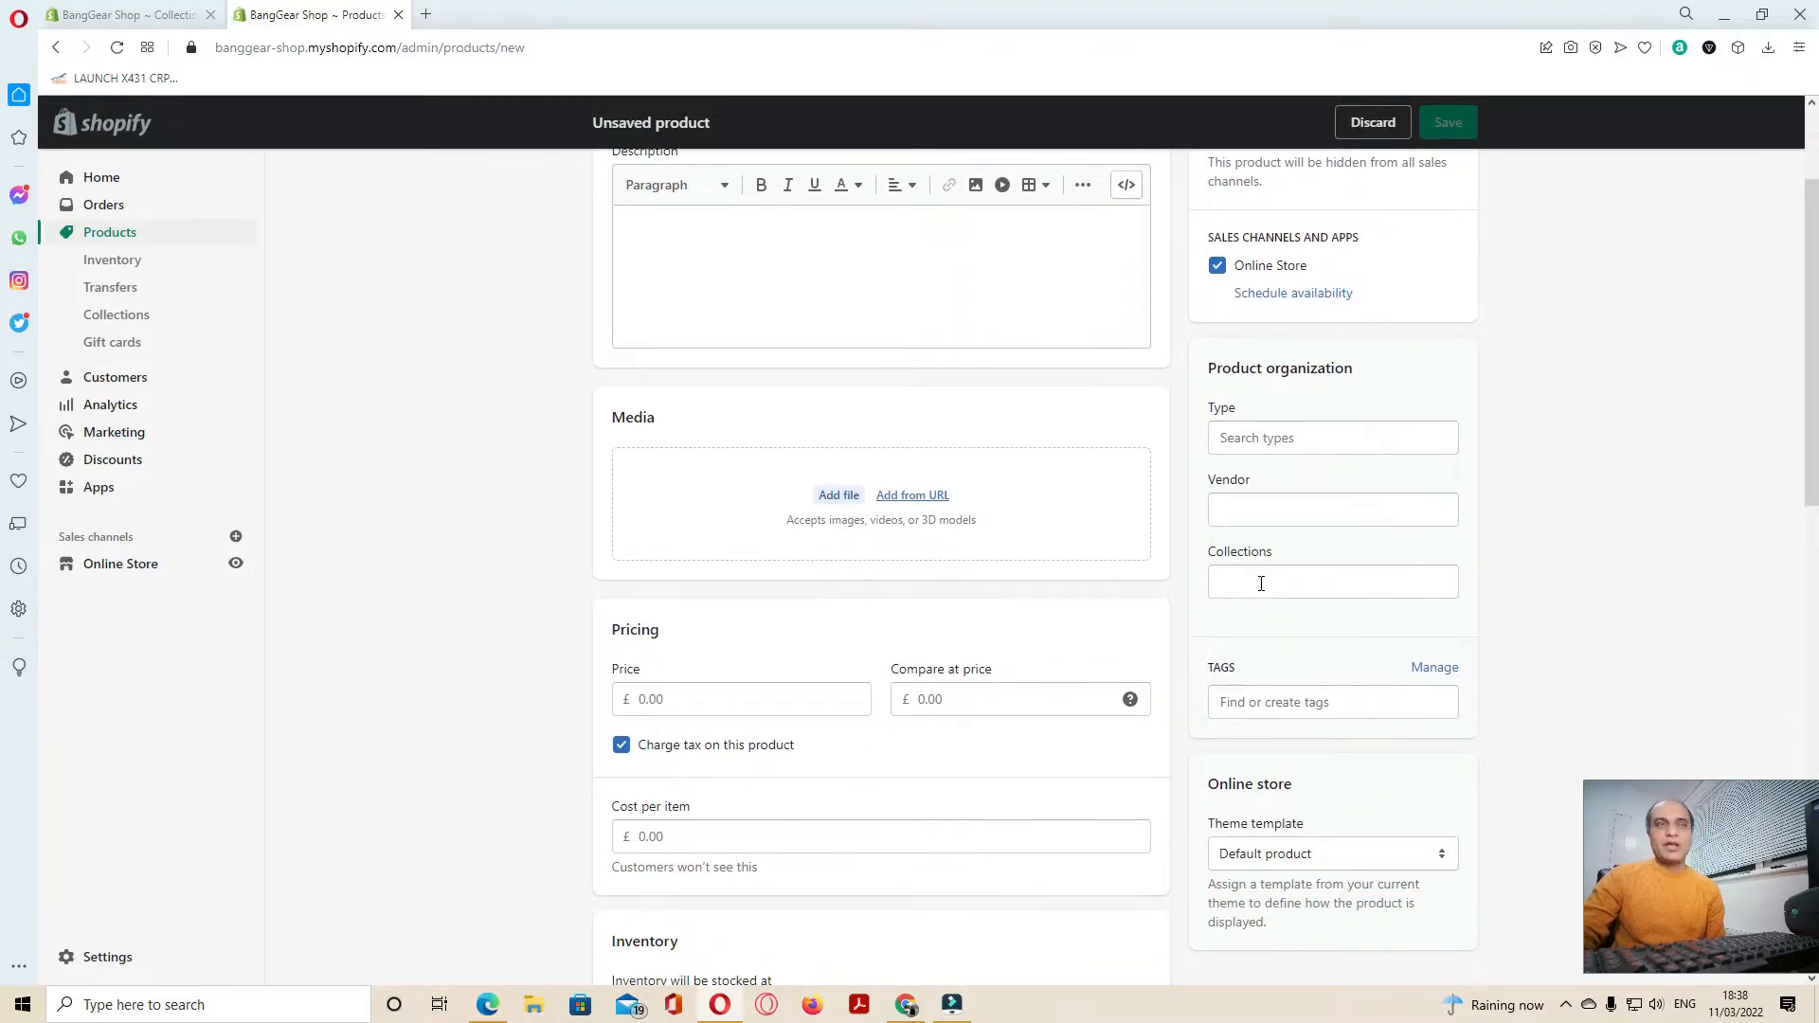
{"action": "left_click", "coordinate": [1261, 584]}
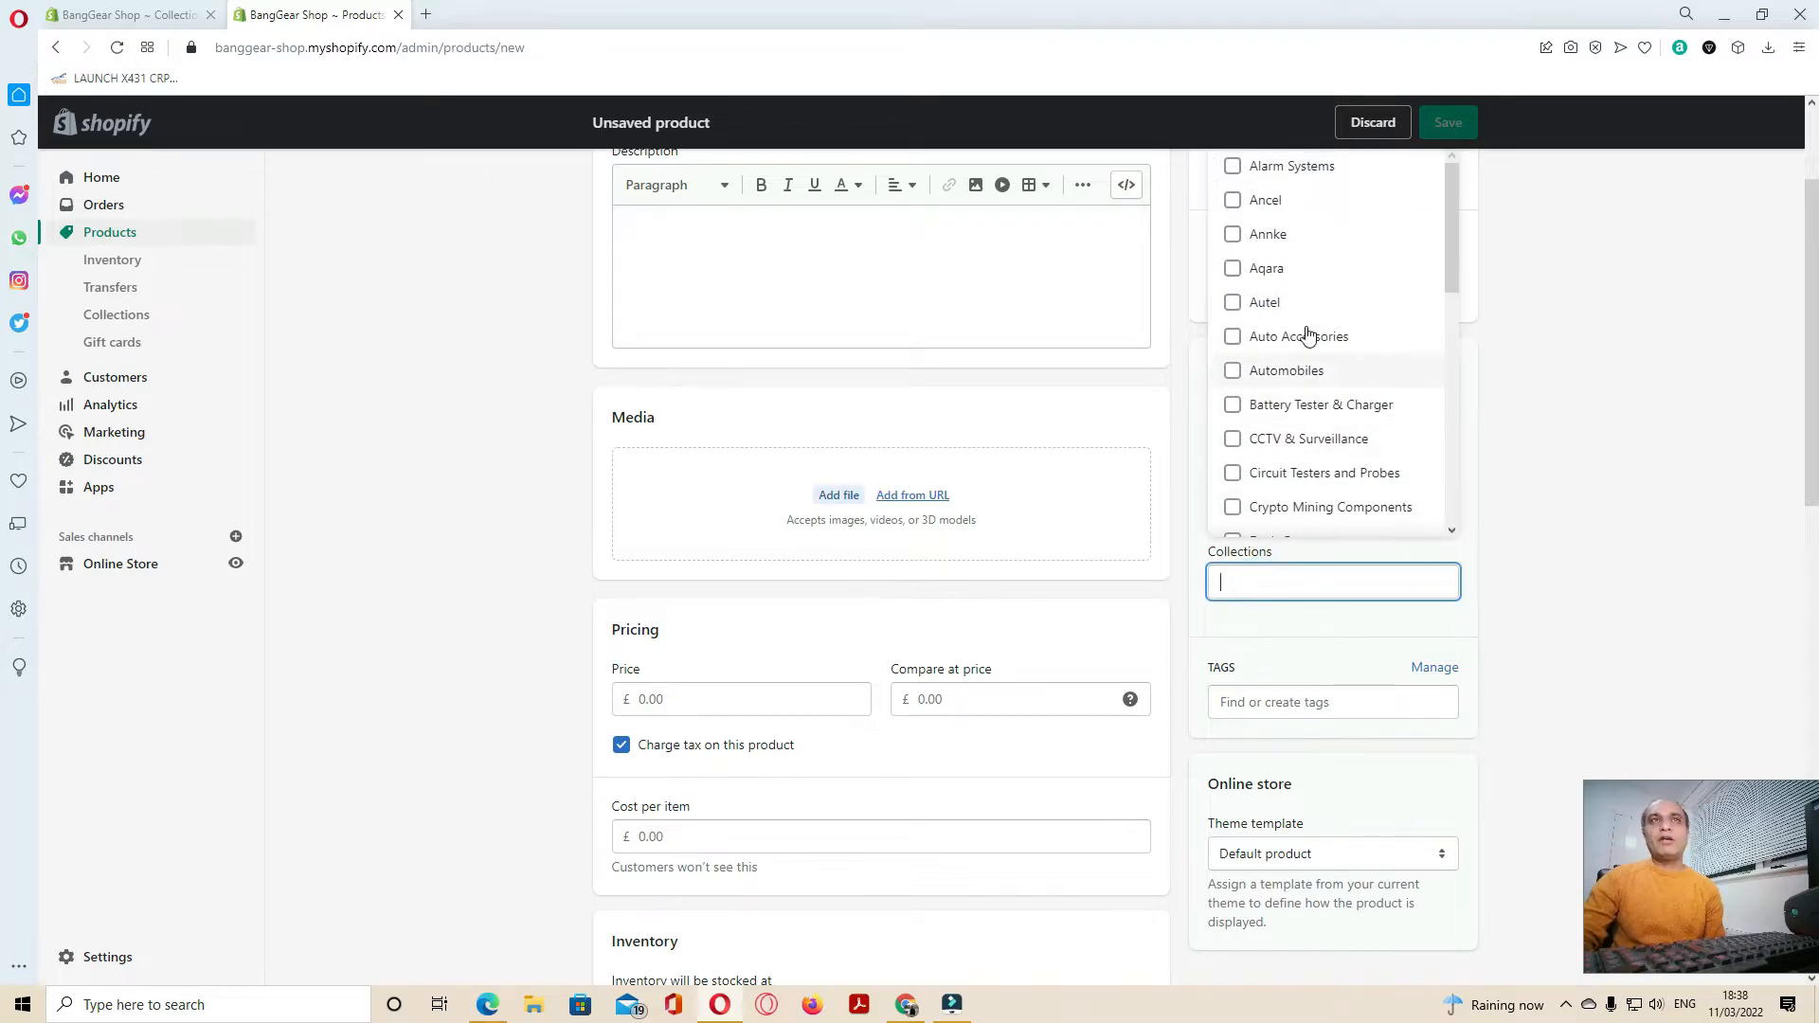
Look through the new product's list of collections for Motherboards
{"action": "scroll", "coordinate": [1319, 301], "scroll_direction": "down", "scroll_amount": 2}
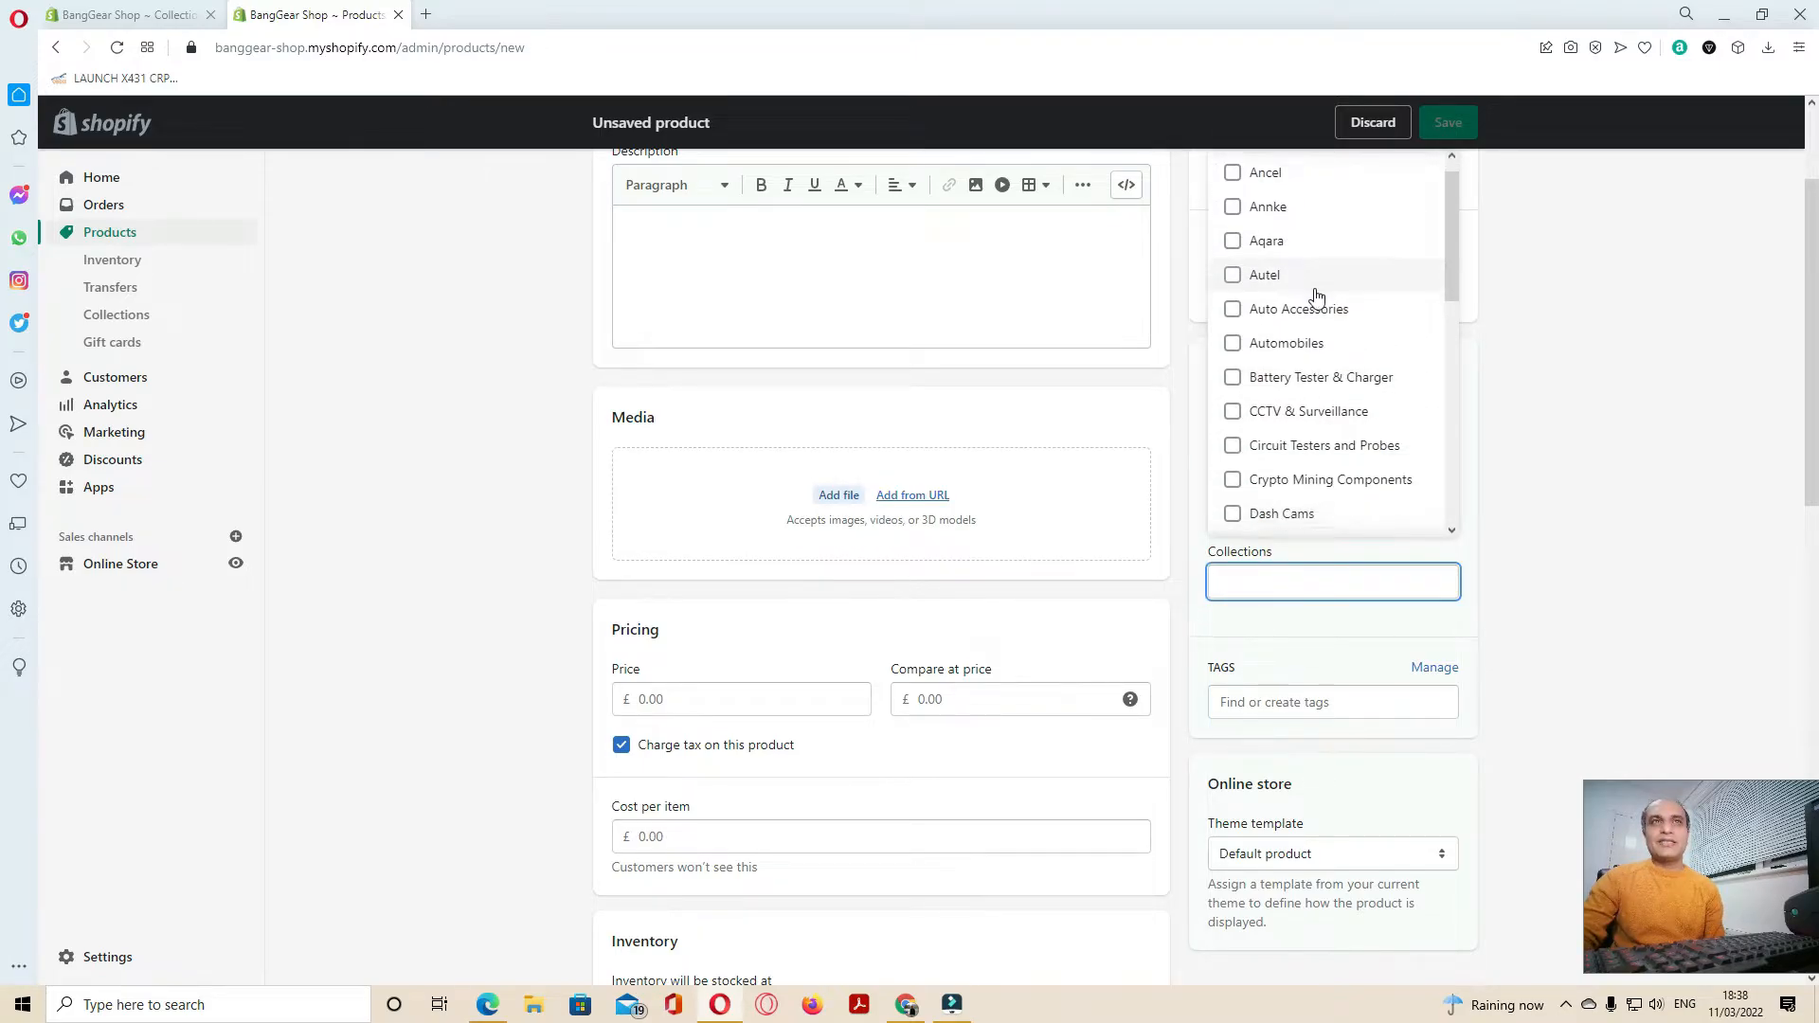
{"action": "scroll", "coordinate": [1317, 300], "scroll_direction": "down", "scroll_amount": 3}
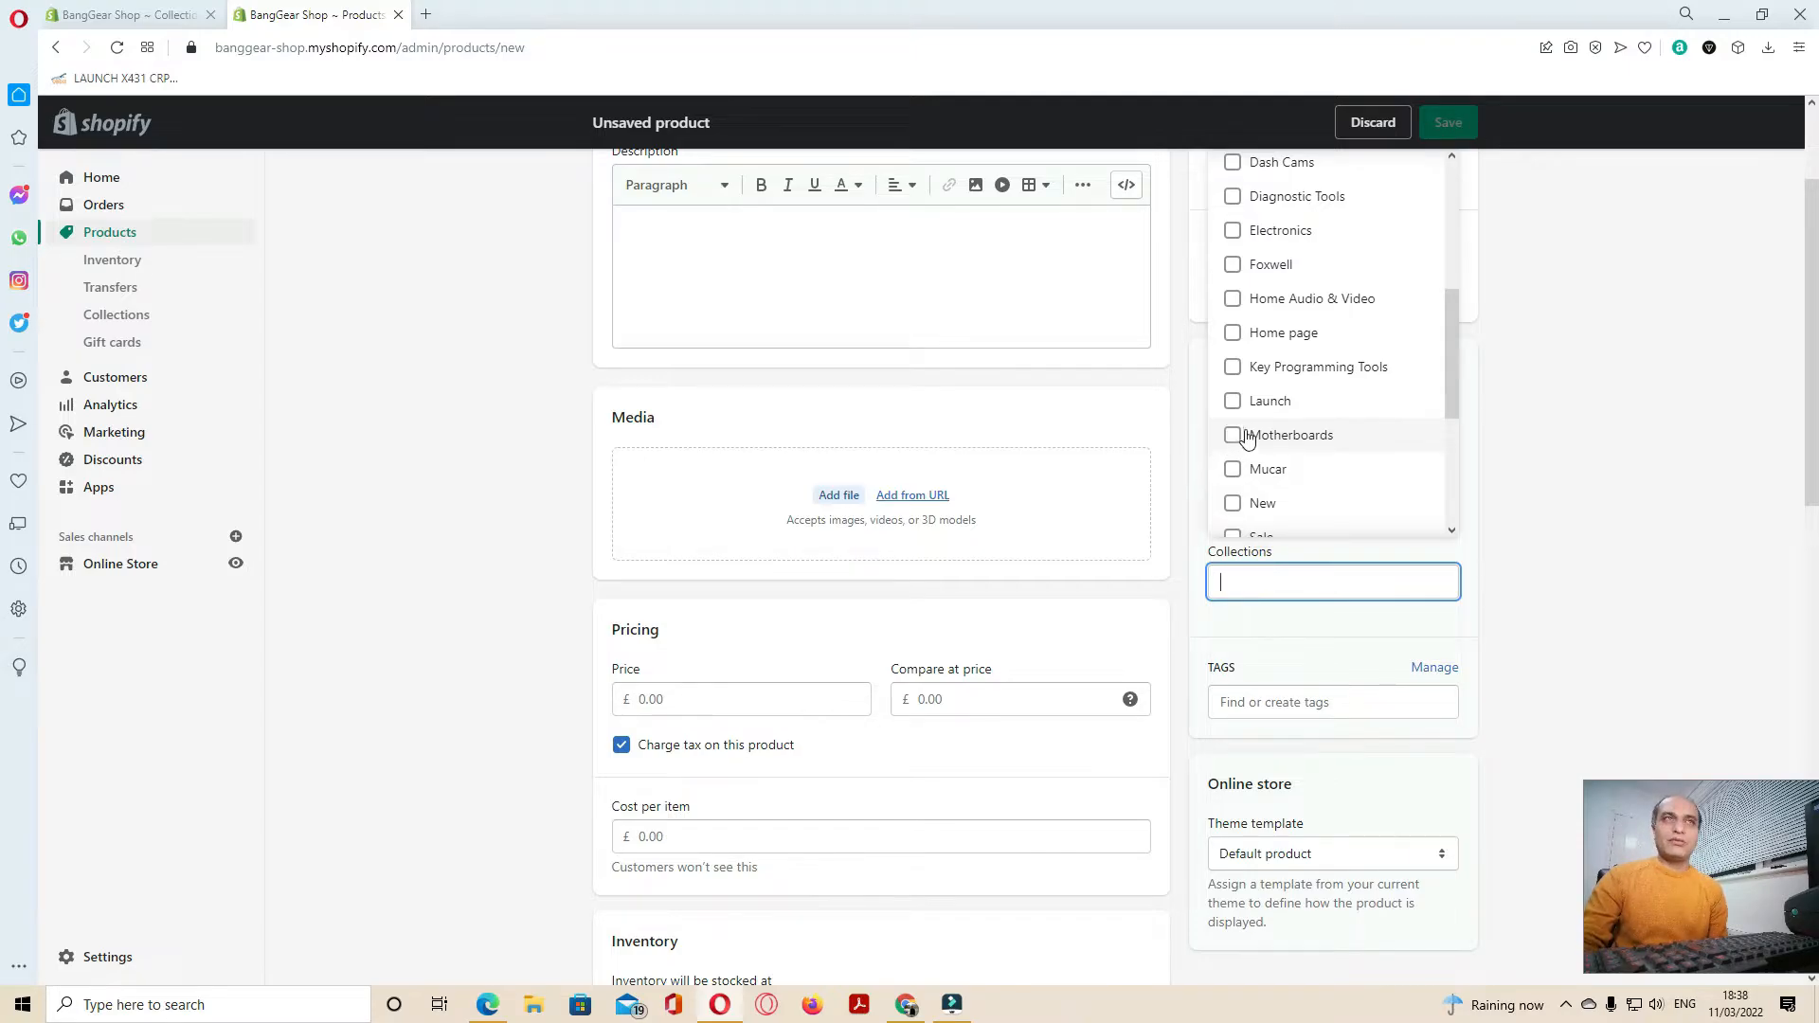
Change the unsaved Motherboard collection's type to Automated with the condition that the product tag is equal to "motherboard"
{"action": "left_click", "coordinate": [128, 14]}
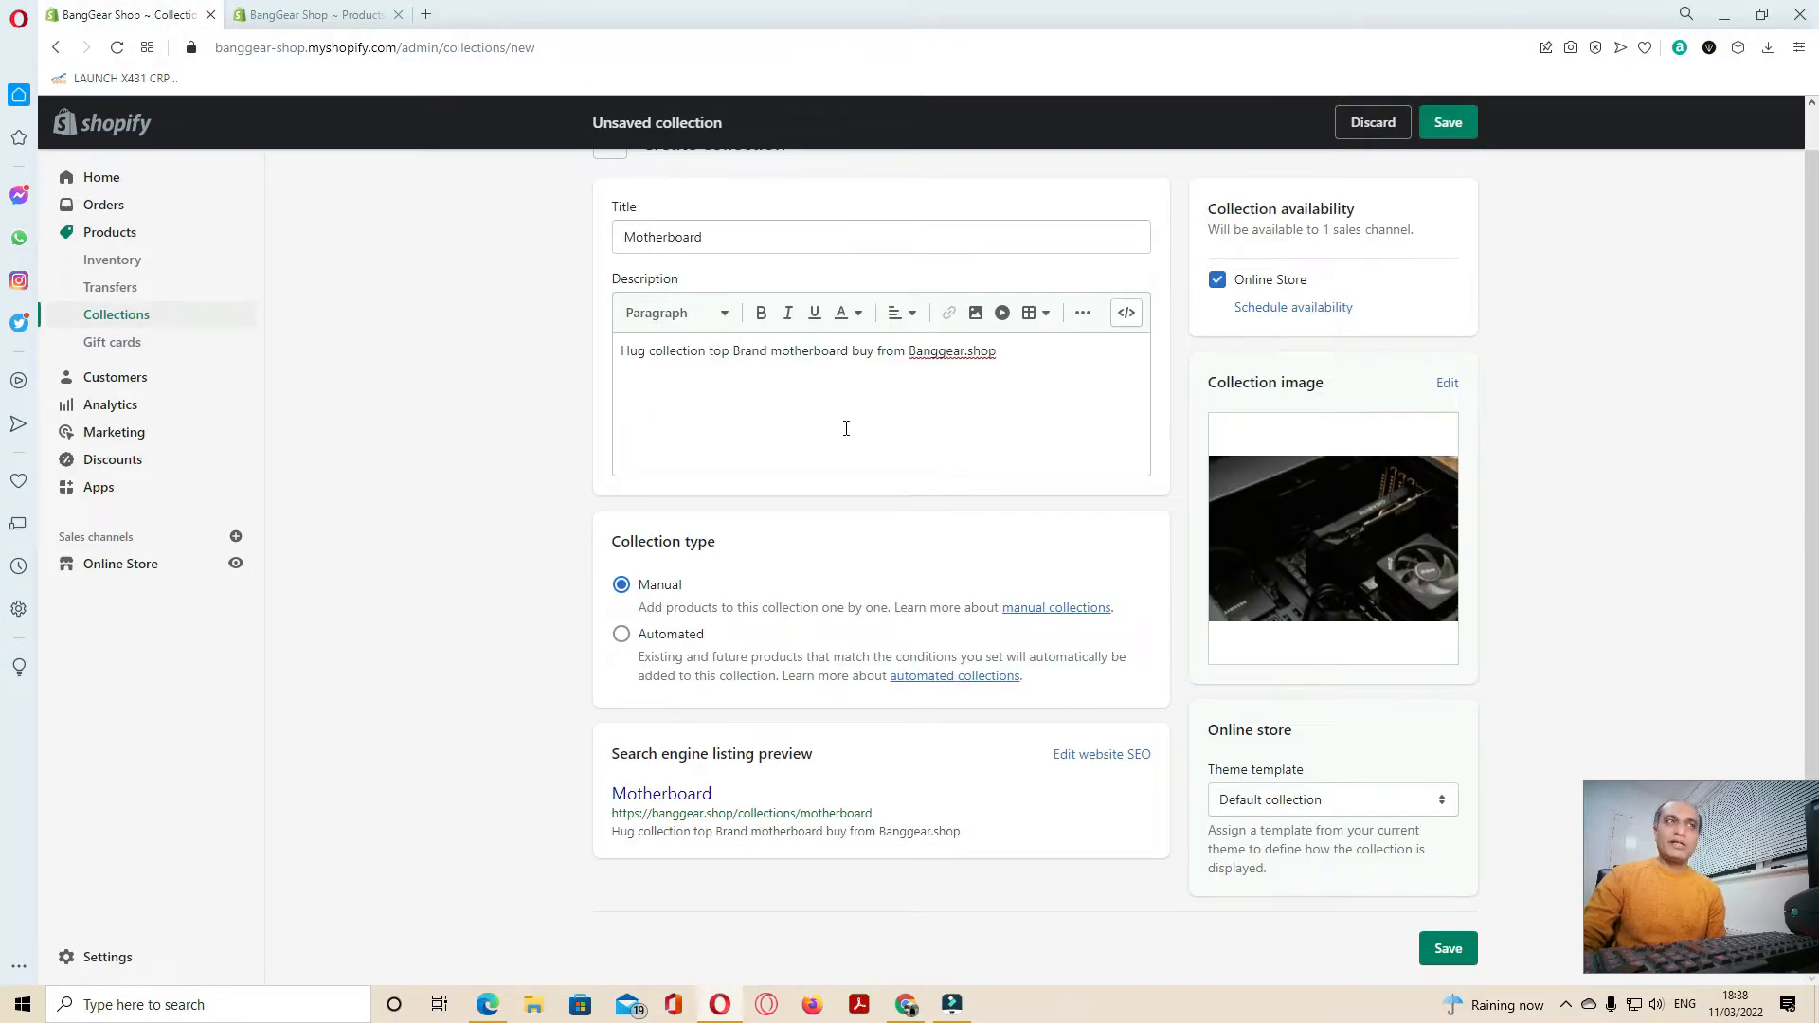
{"action": "left_click", "coordinate": [622, 634]}
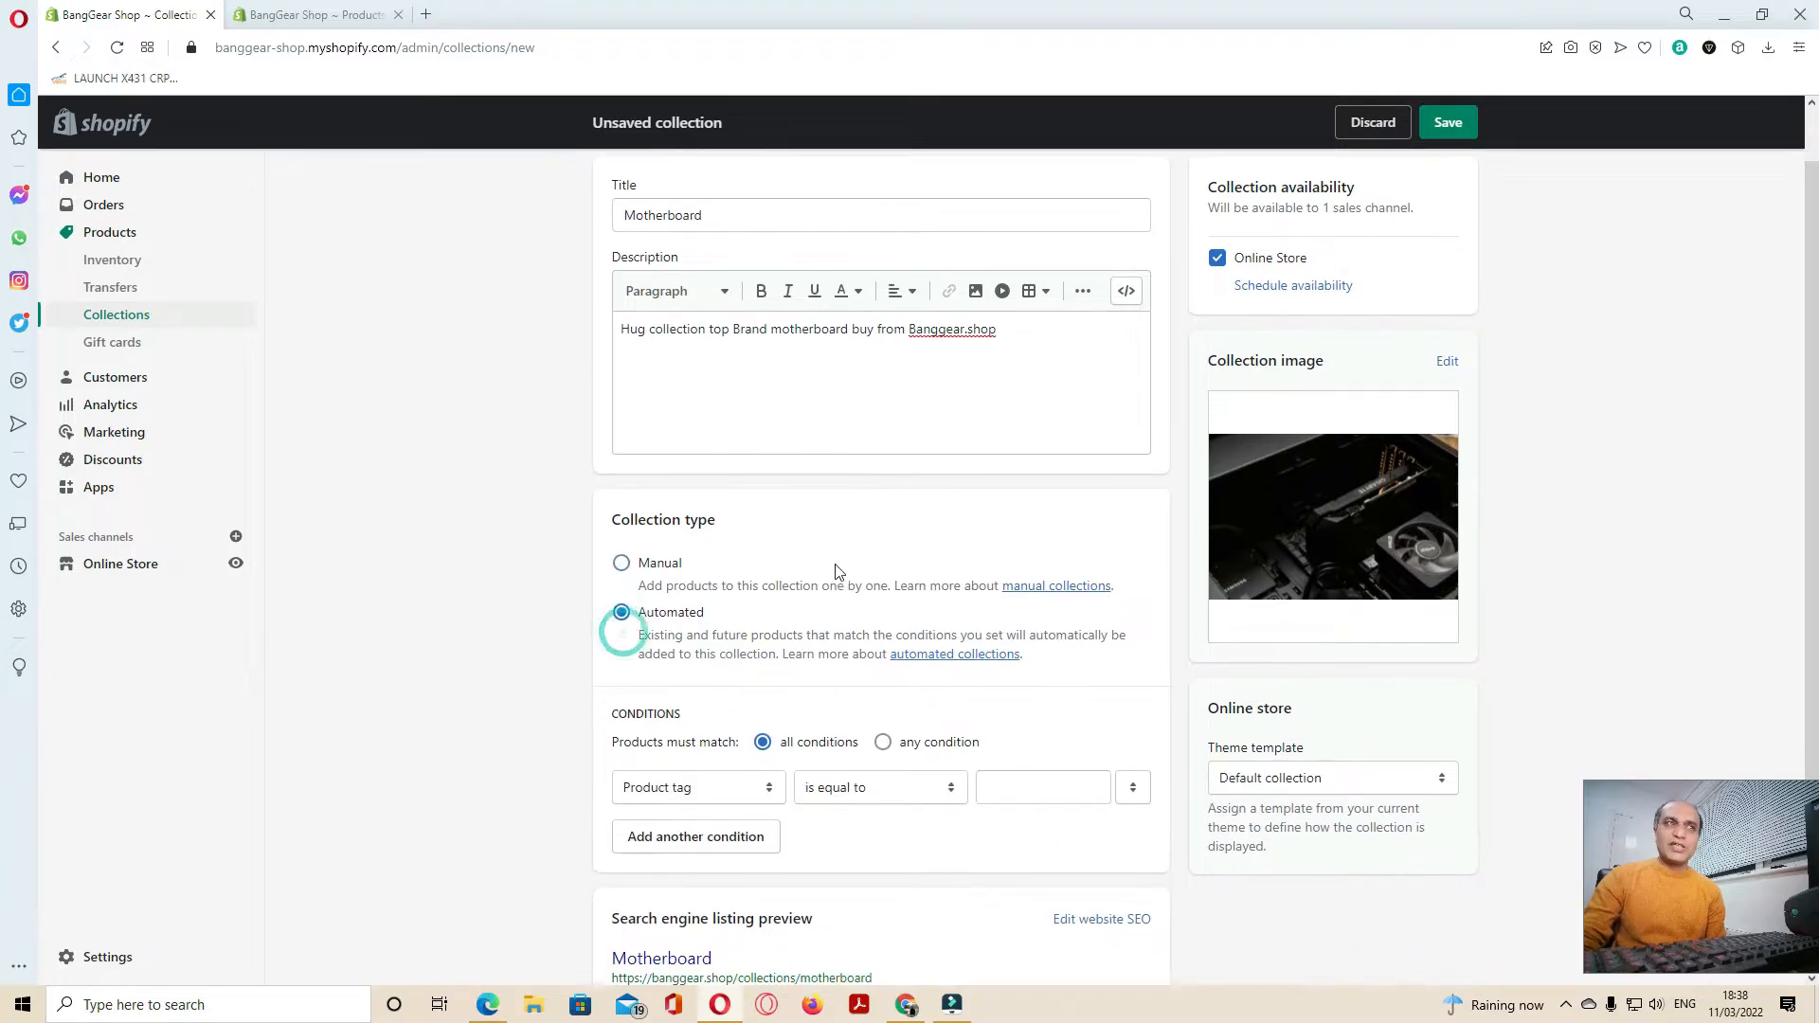
{"action": "scroll", "coordinate": [836, 572], "scroll_direction": "down", "scroll_amount": 2}
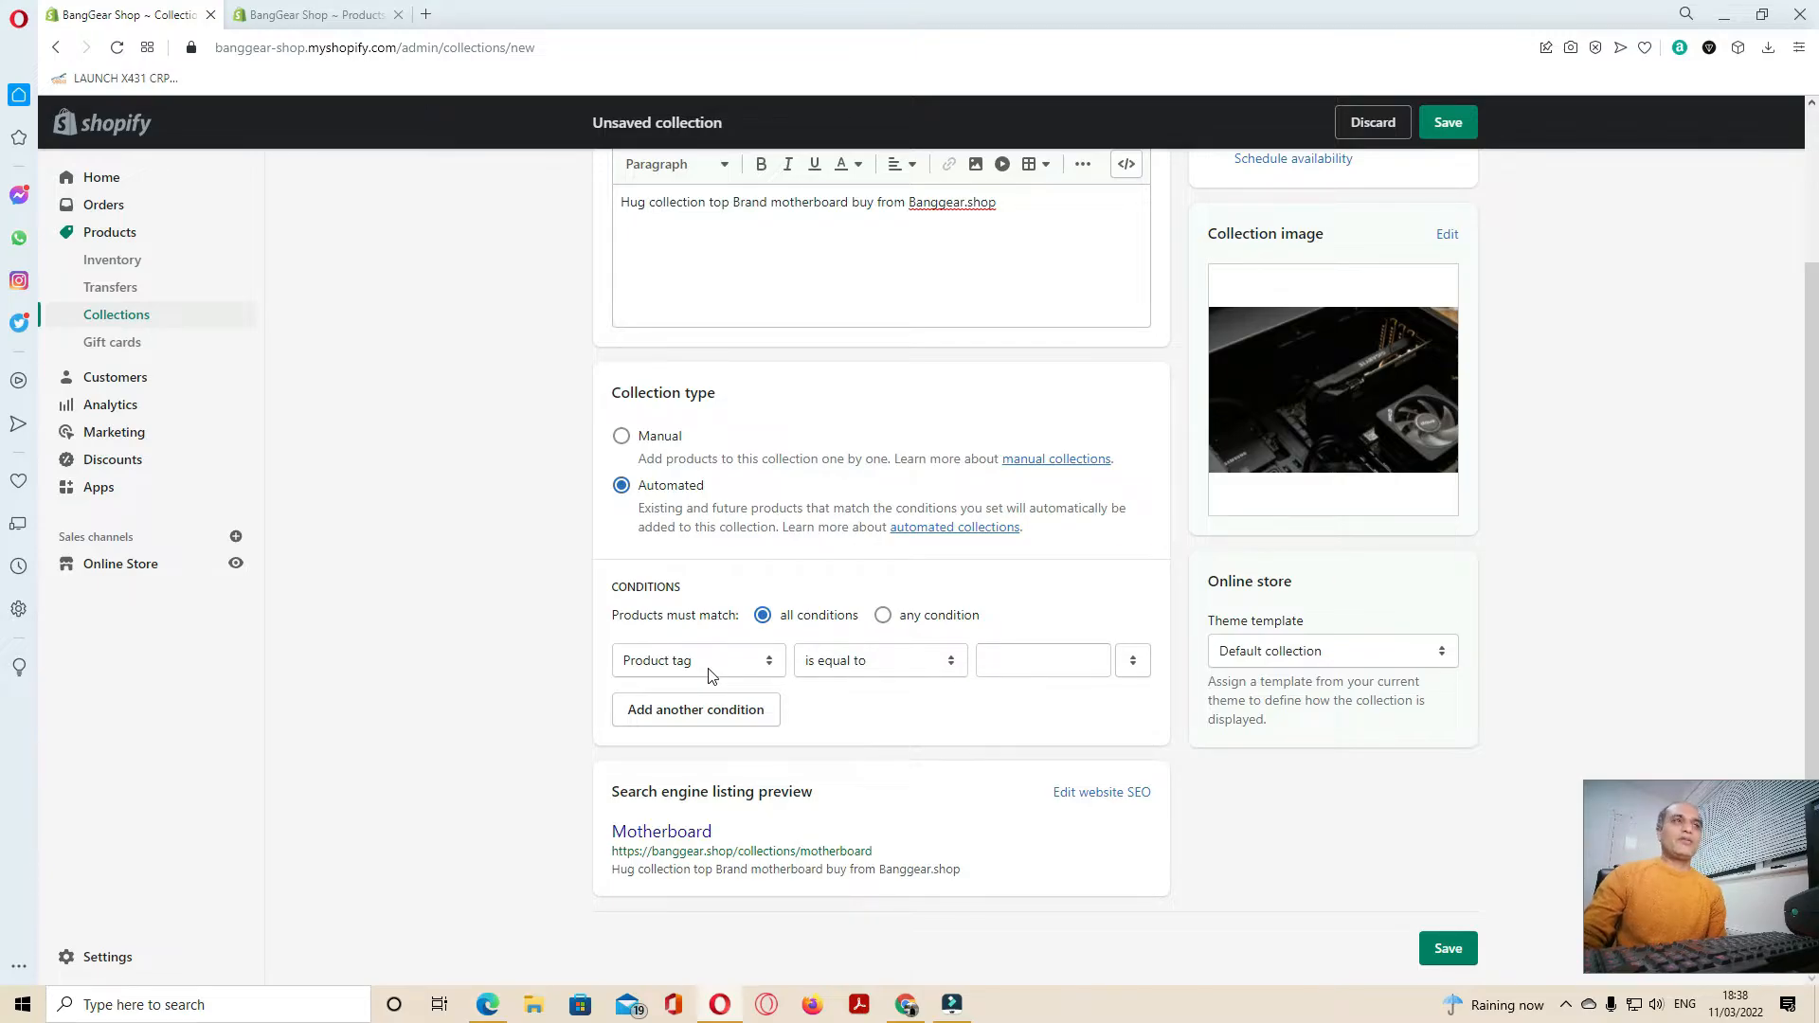
{"action": "left_click", "coordinate": [1052, 657]}
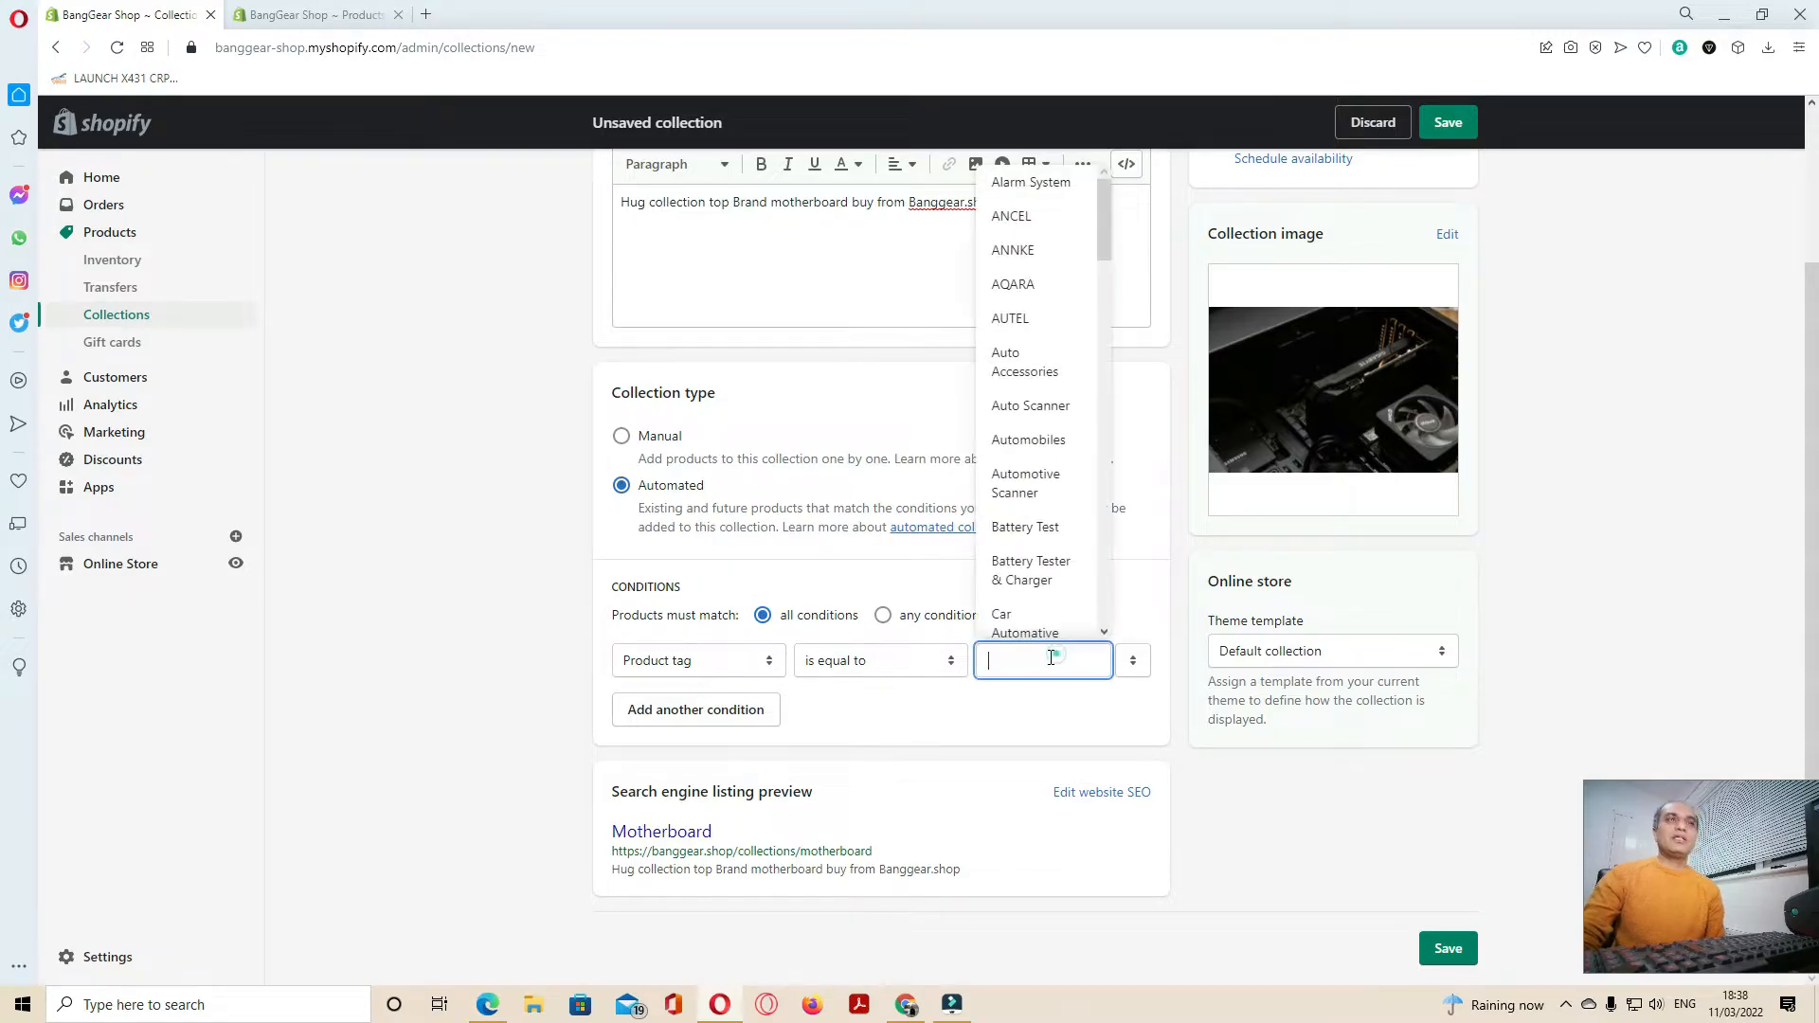
{"action": "type", "text": "mo"}
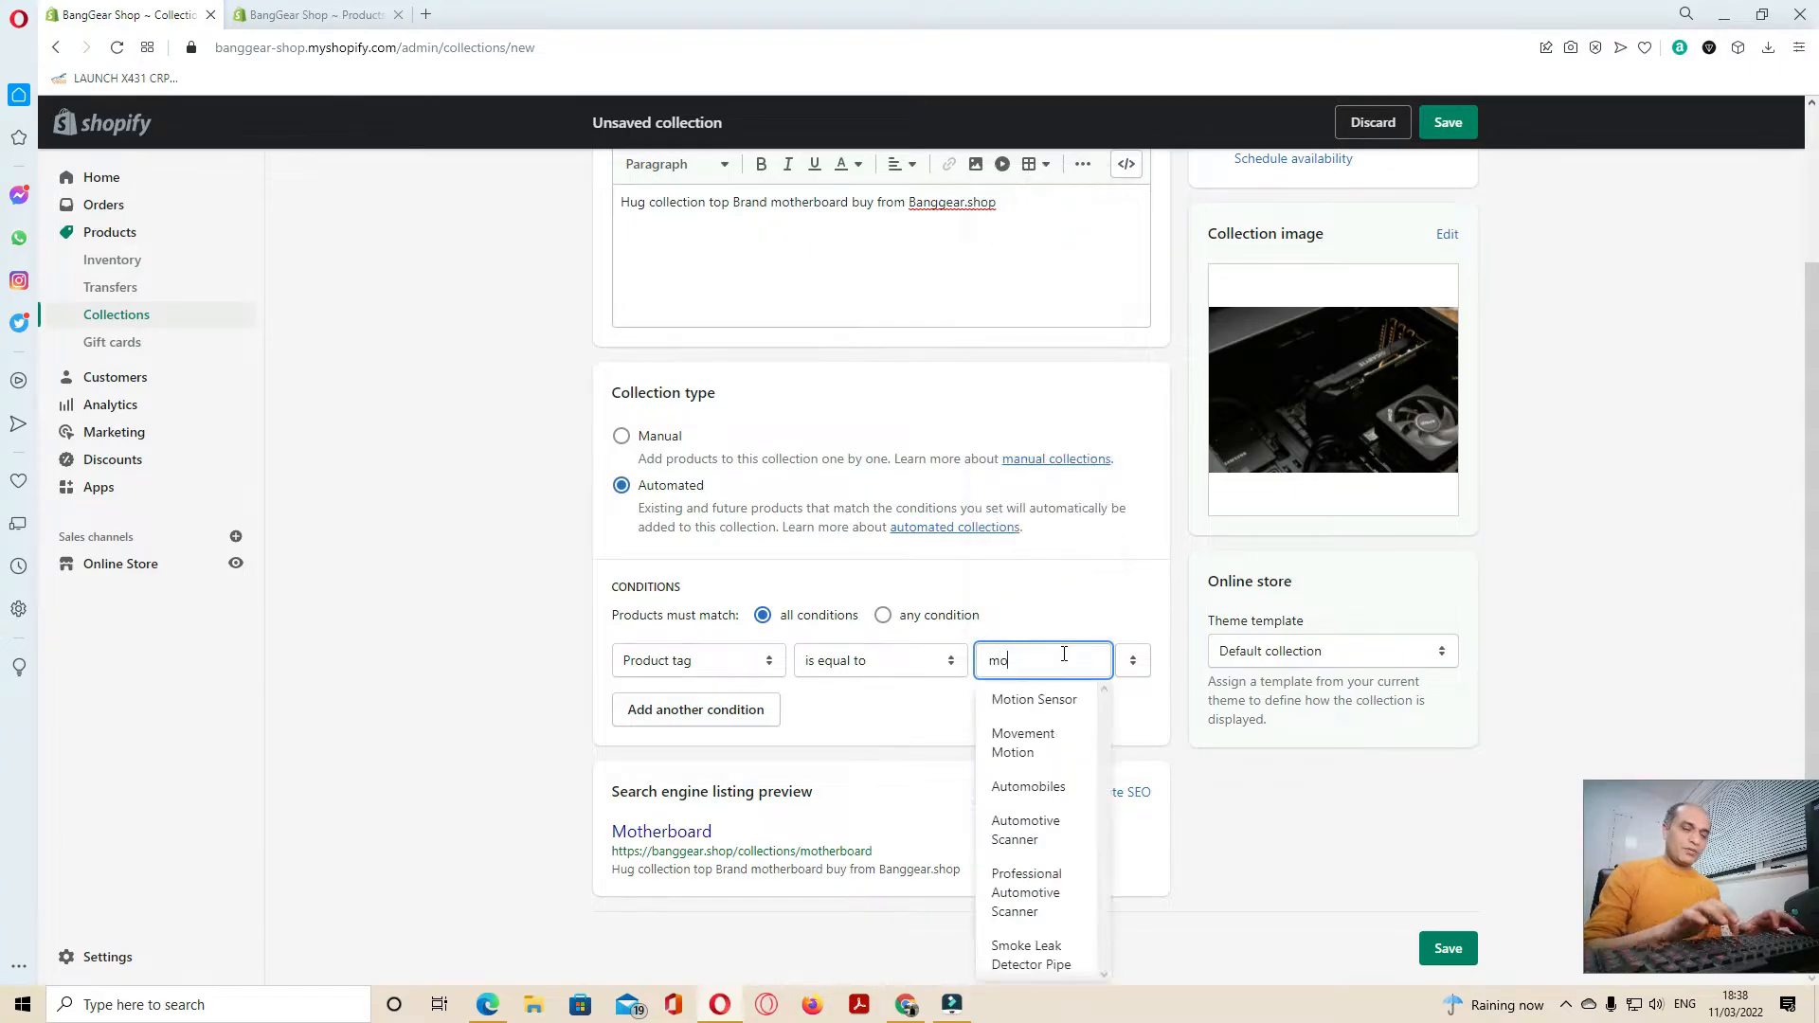
{"action": "type", "text": "therba"}
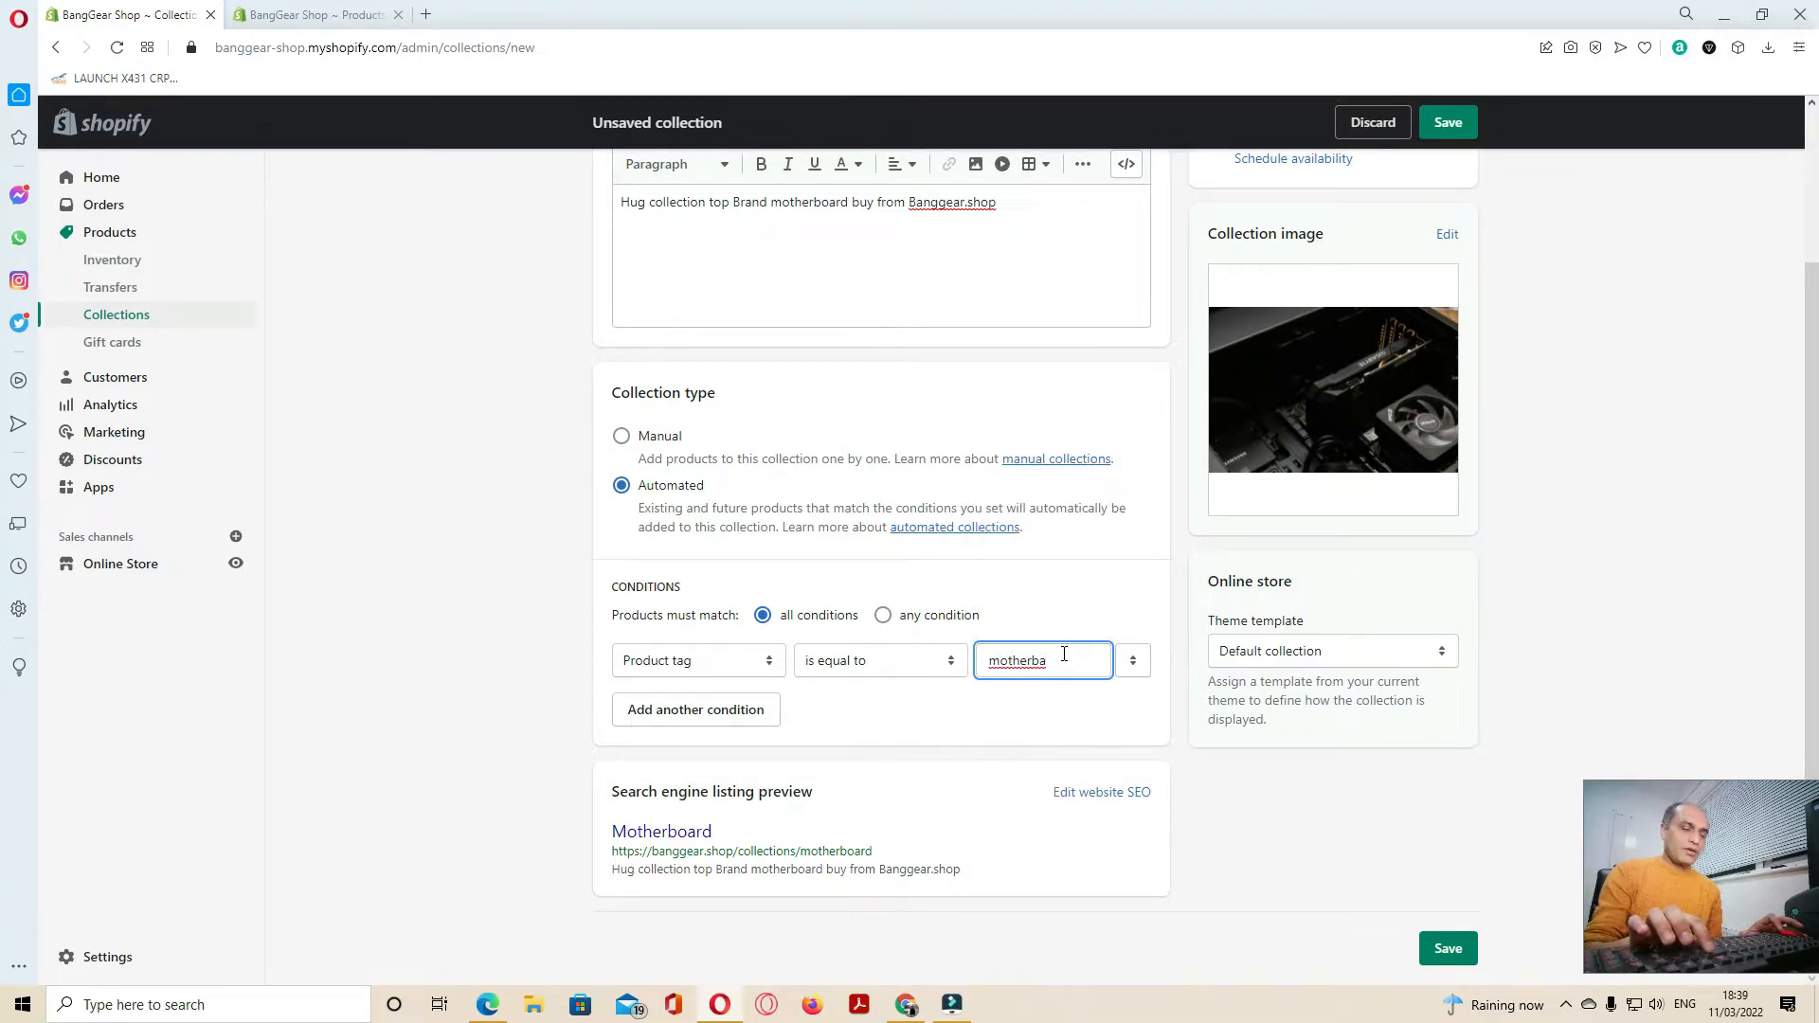
{"action": "key", "text": "BackSpace"}
{"action": "type", "text": "oard"}
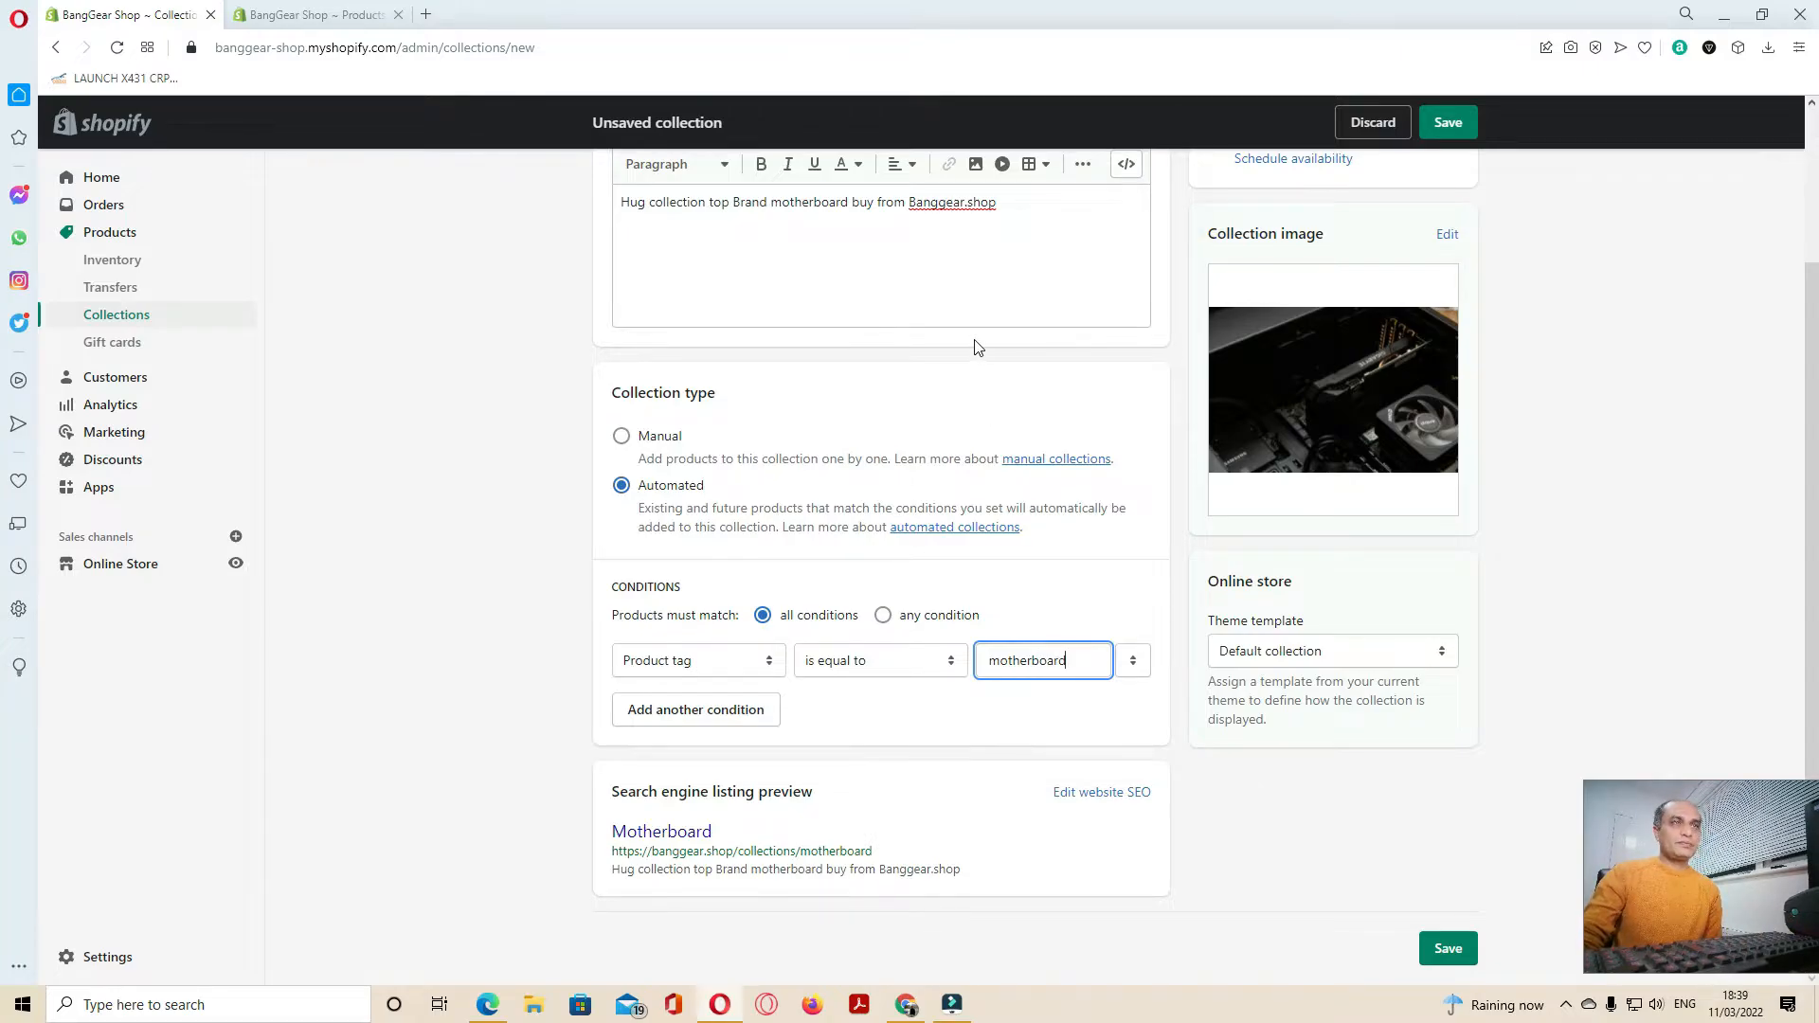
Look up tags matching "mo" for the new product in the other browser tab
{"action": "left_click", "coordinate": [313, 14]}
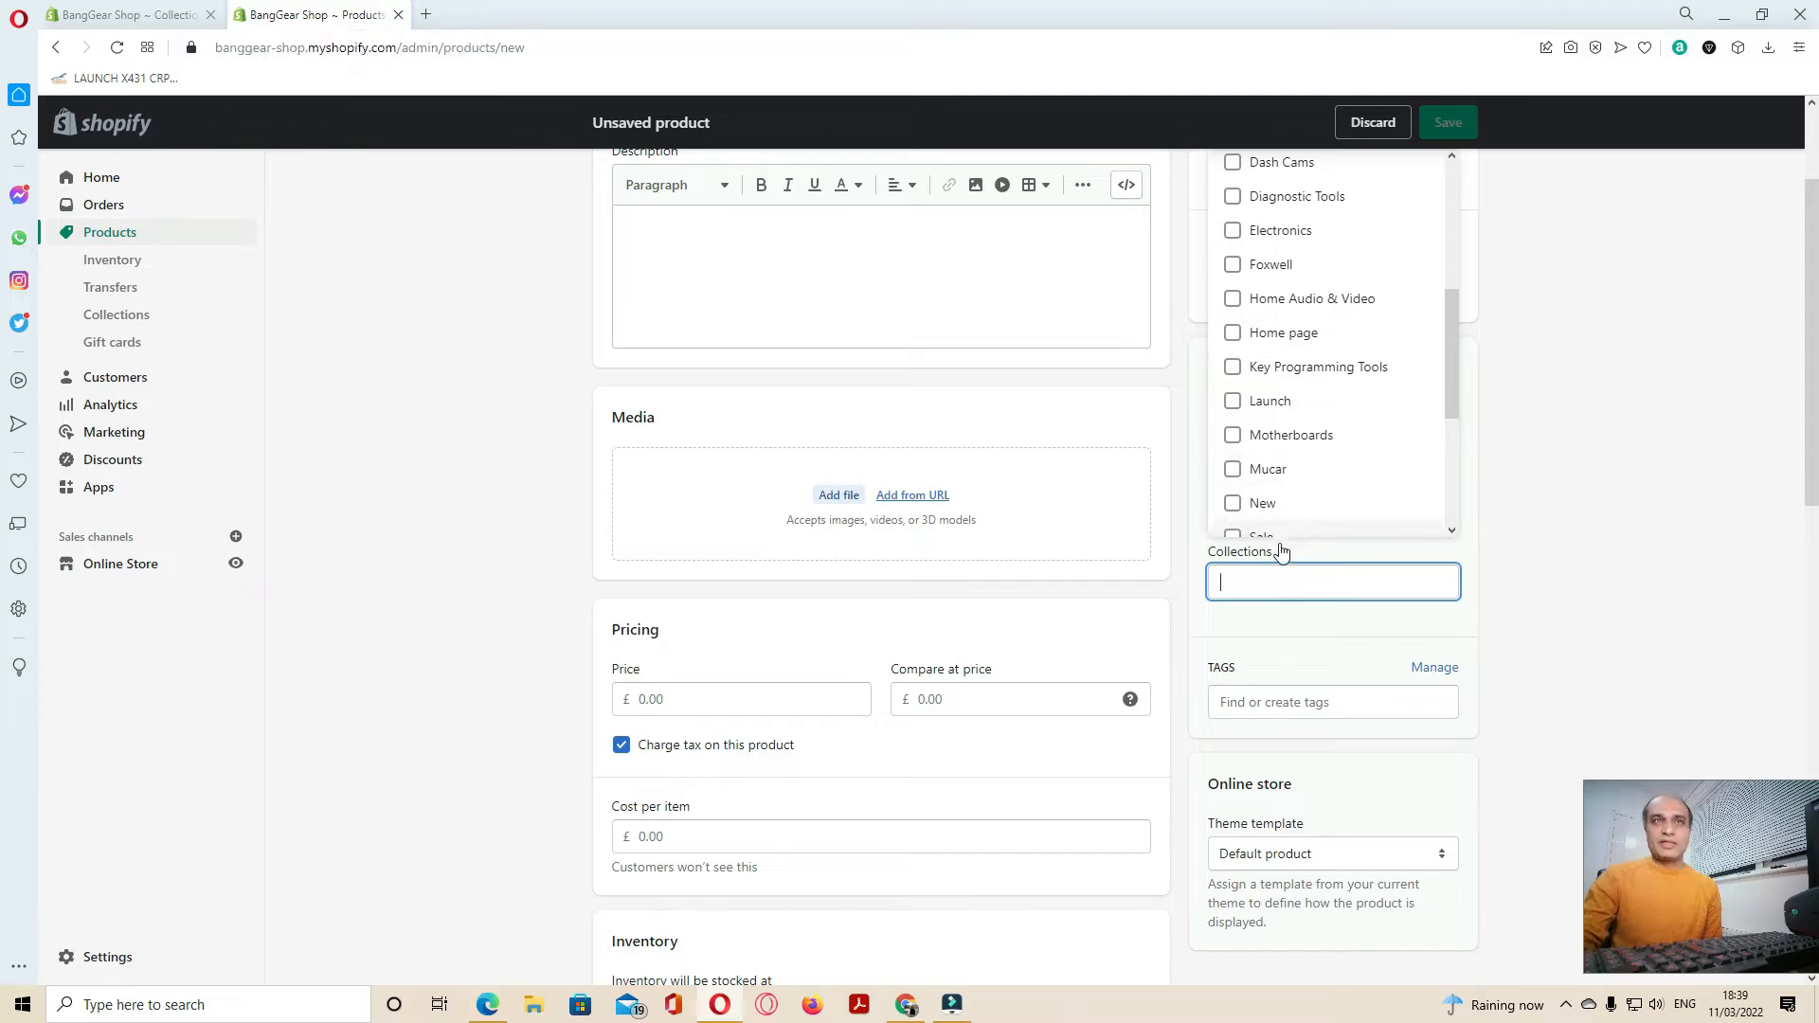
{"action": "left_click", "coordinate": [1270, 702]}
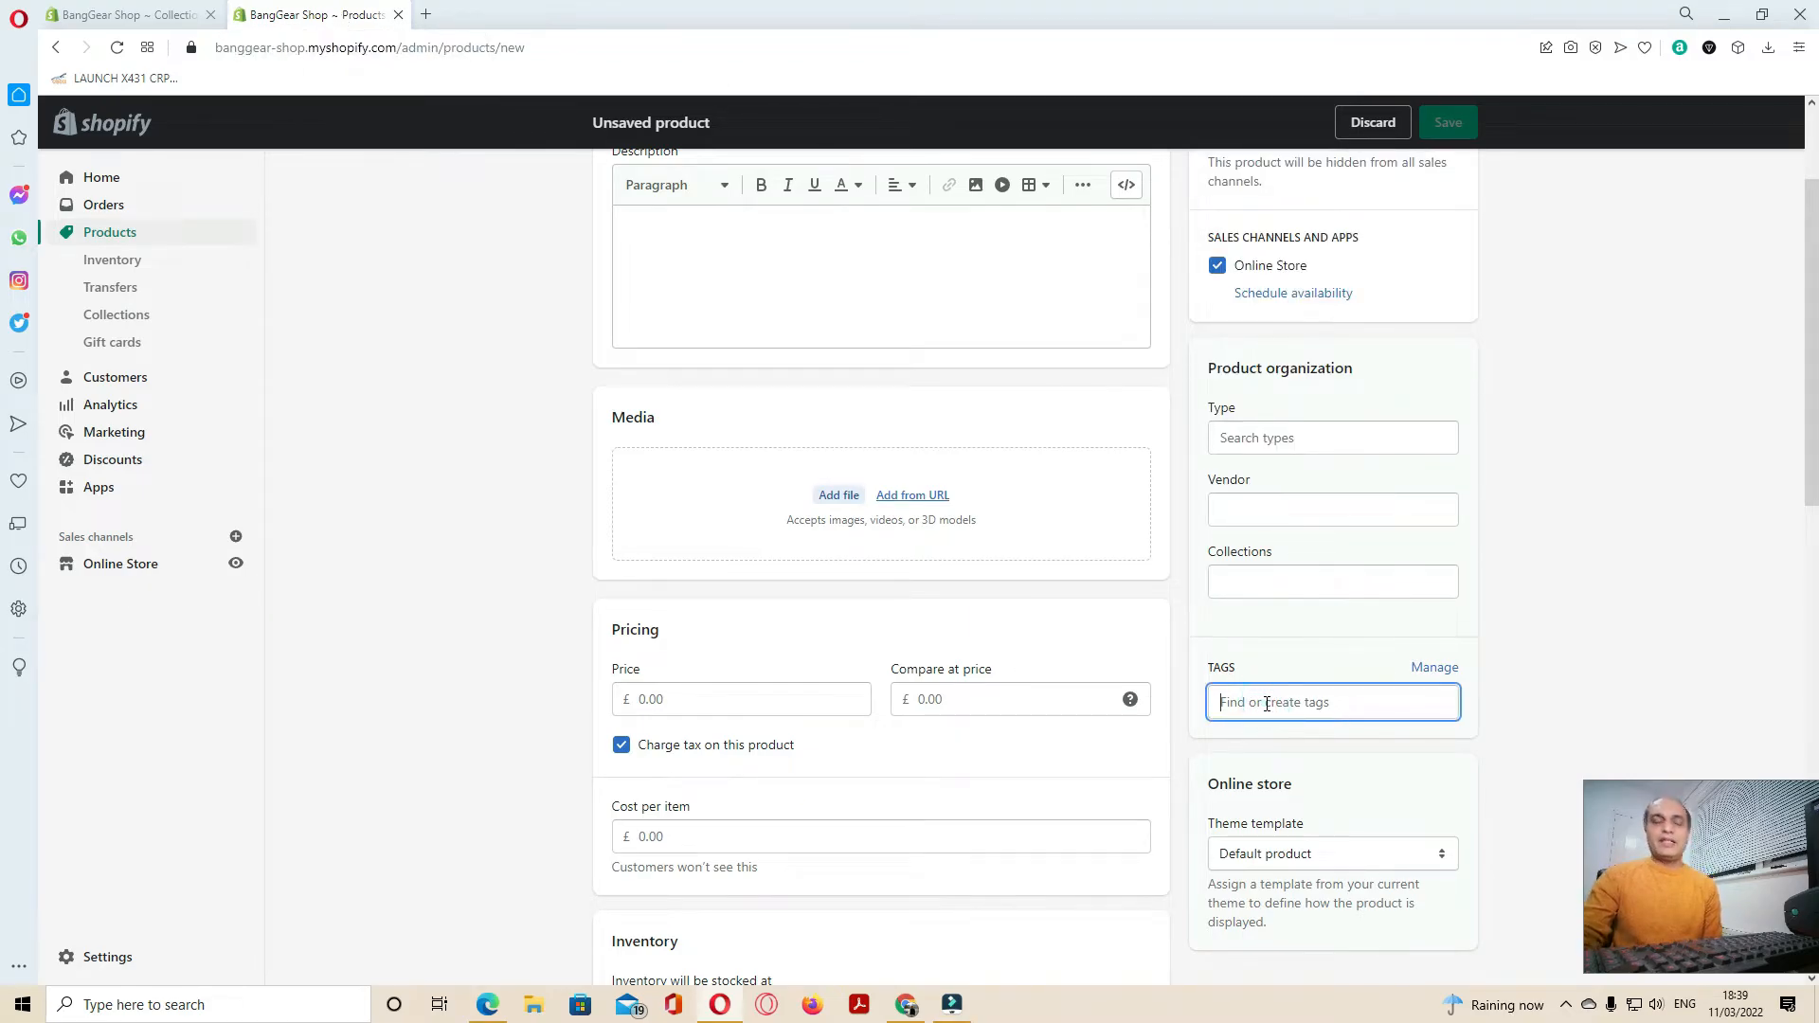
{"action": "type", "text": "mo"}
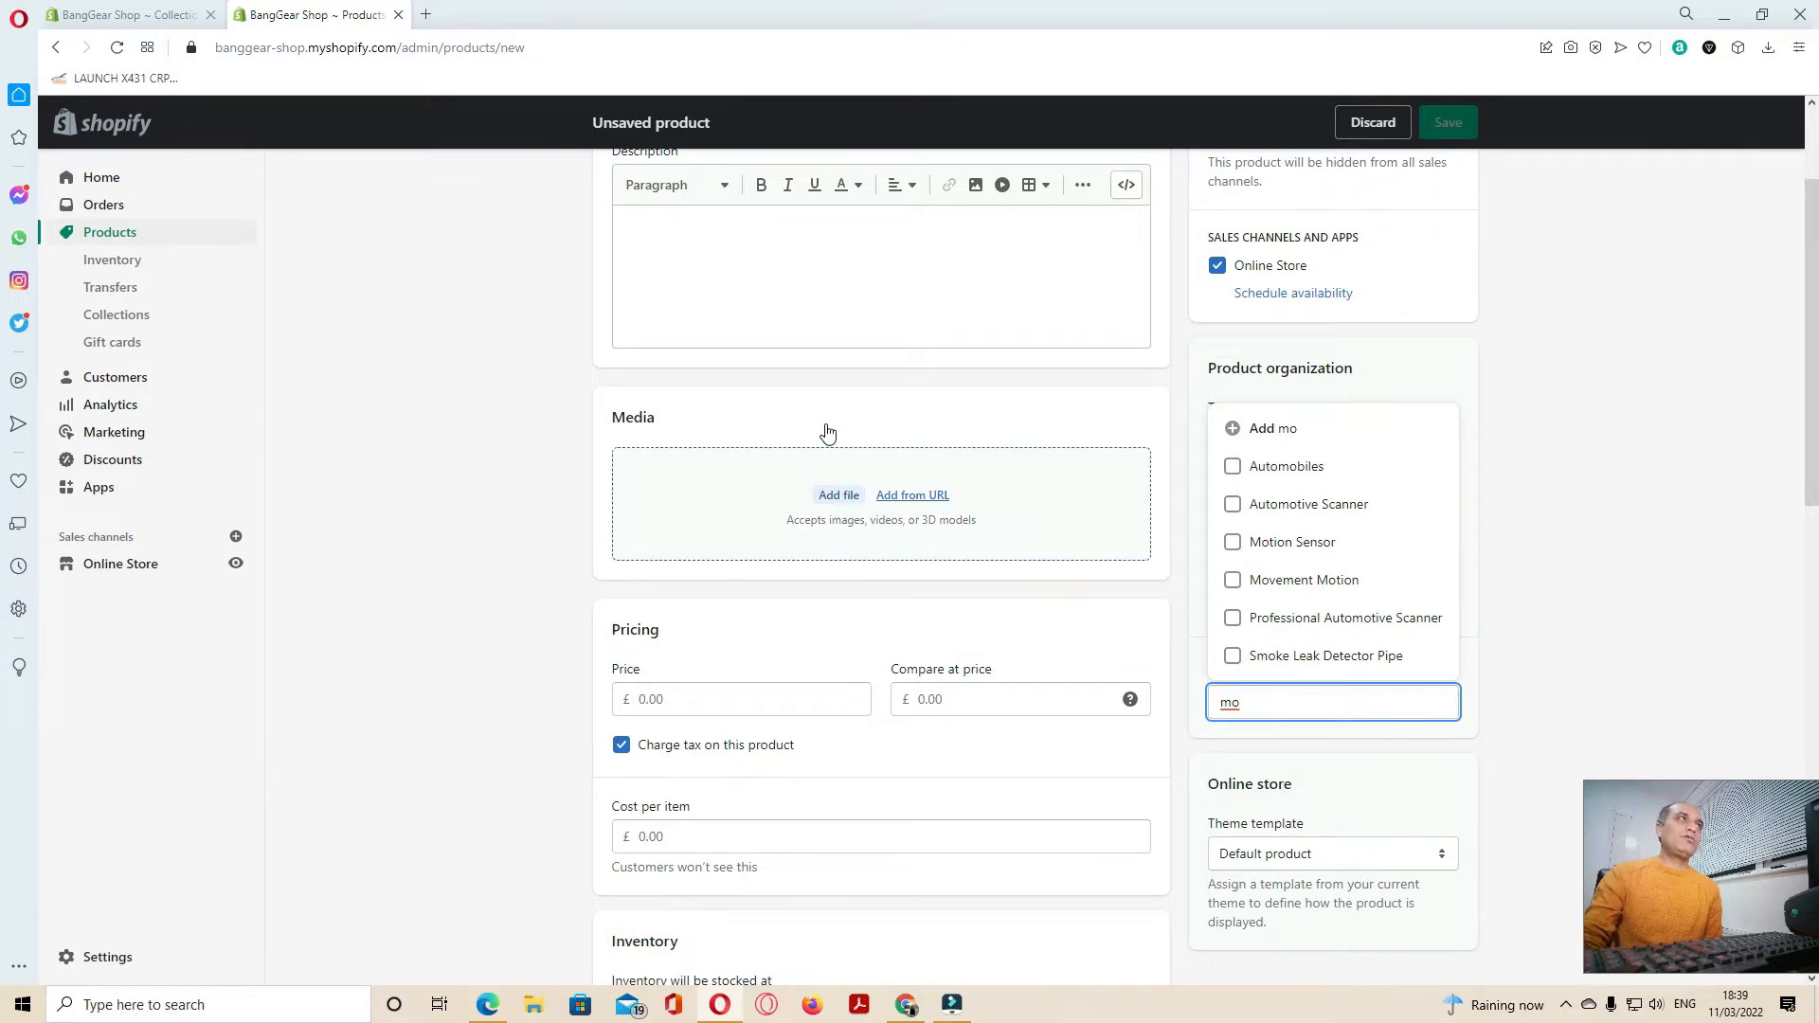
Add a second condition to the unsaved automated collection and view its condition types, then set the collection type back to Manual
{"action": "left_click", "coordinate": [162, 13]}
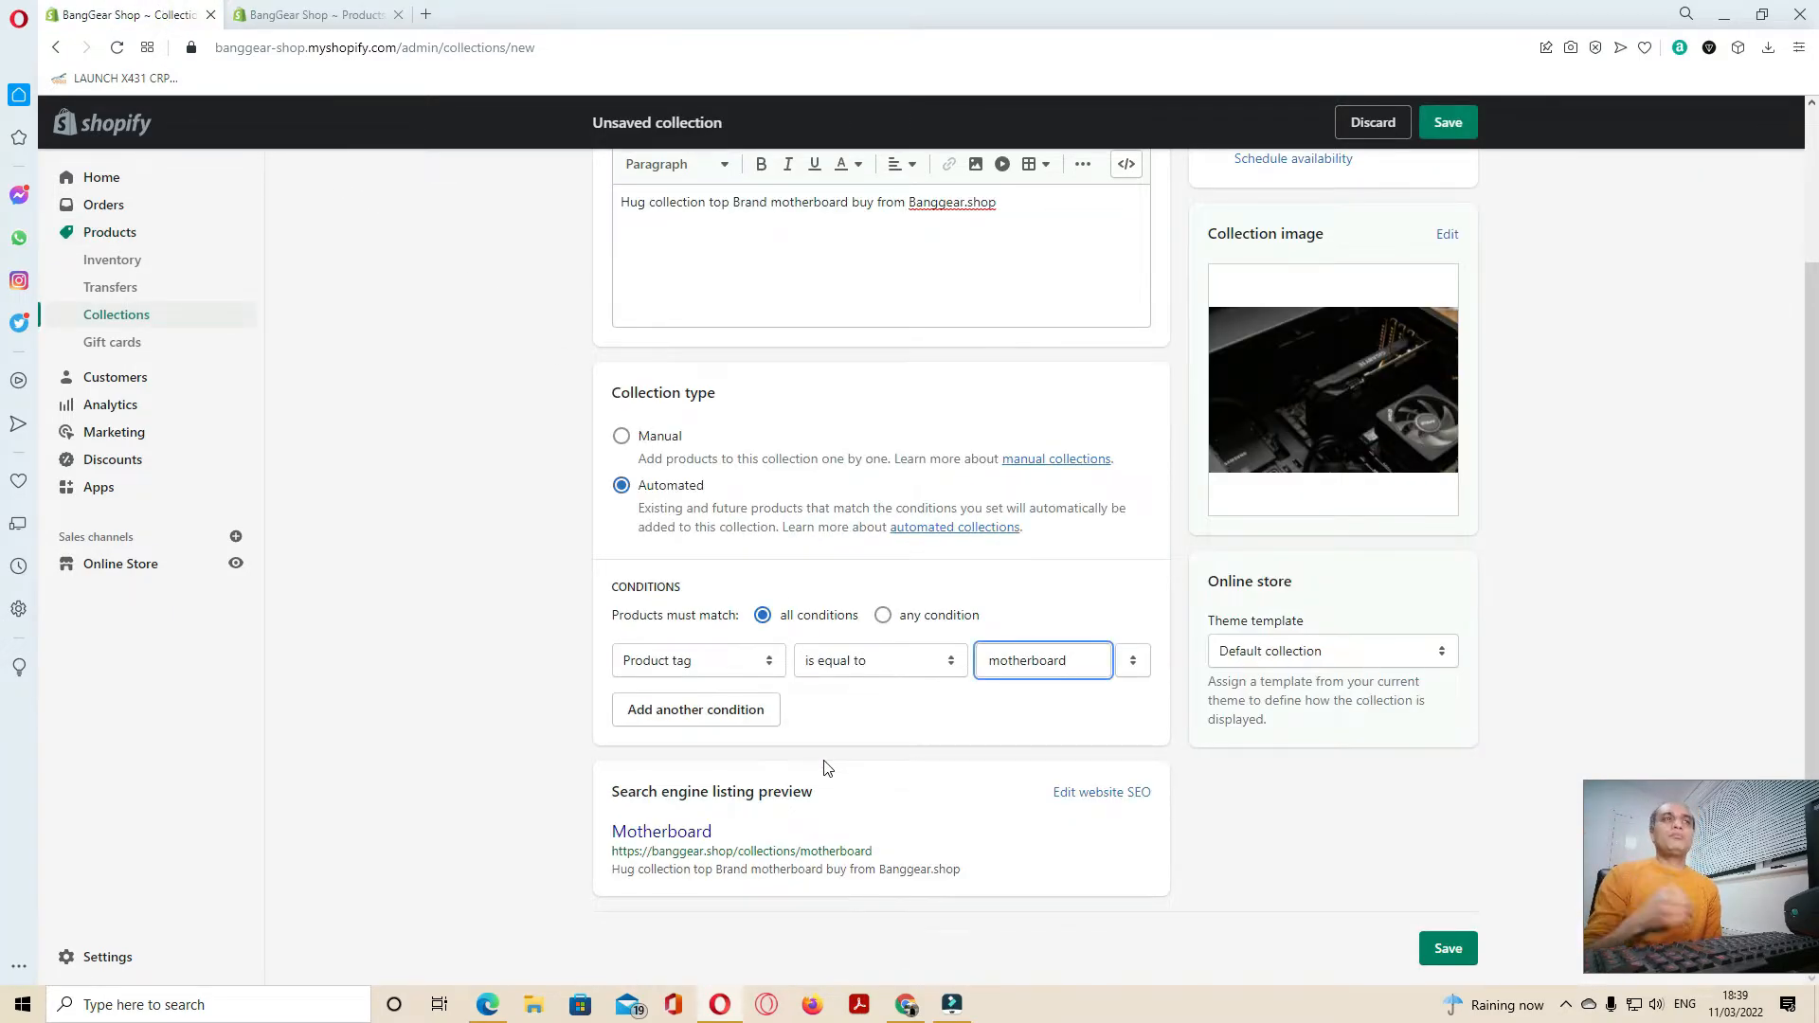
{"action": "left_click", "coordinate": [736, 661]}
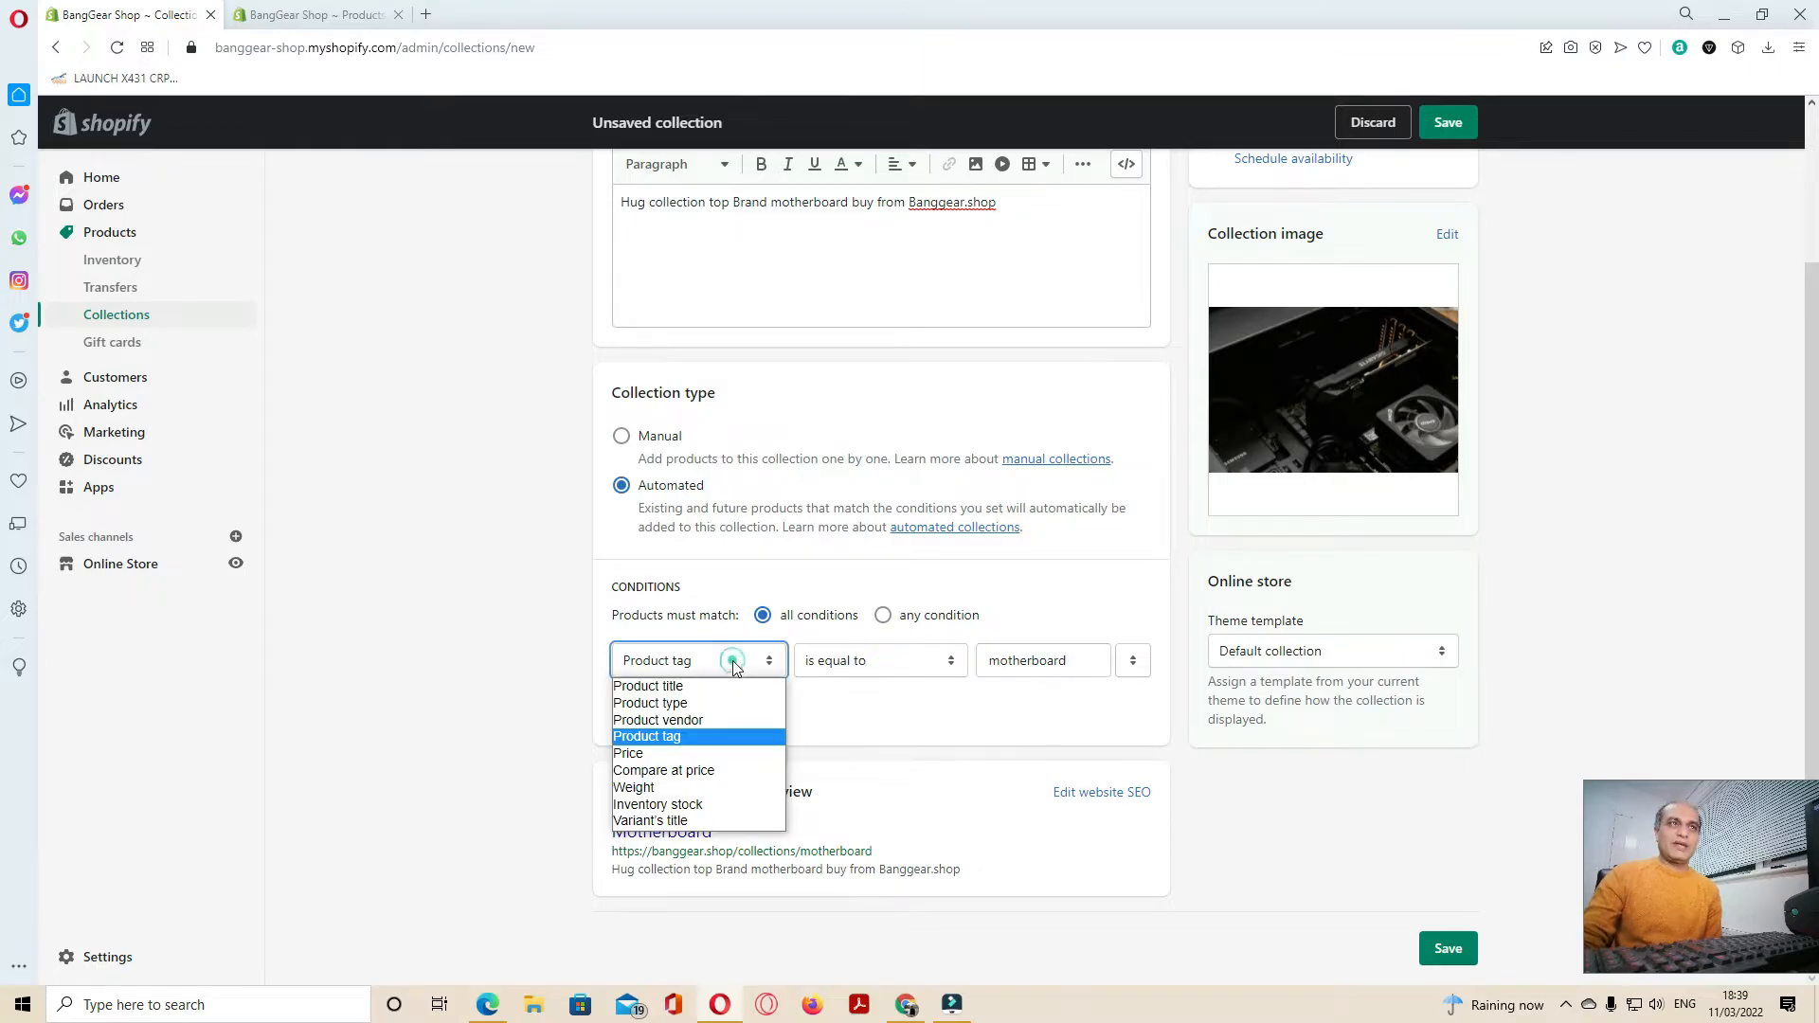
{"action": "left_click", "coordinate": [934, 693]}
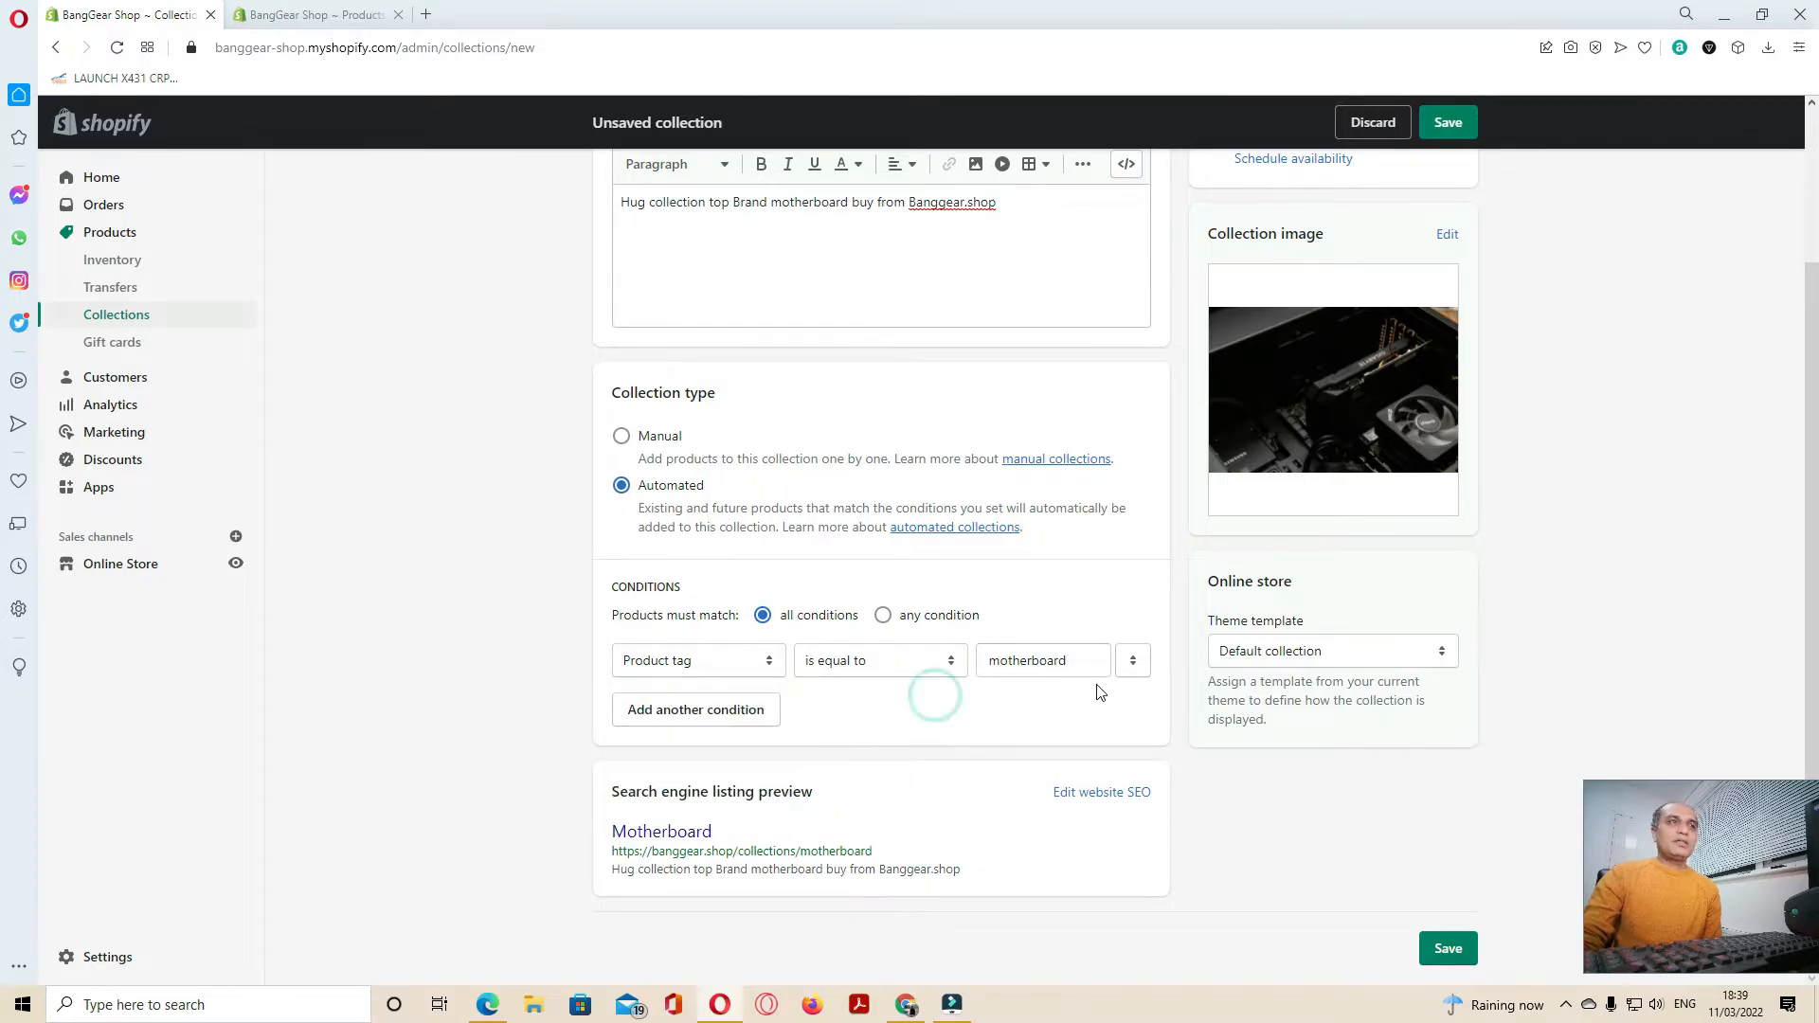
{"action": "left_click", "coordinate": [694, 722]}
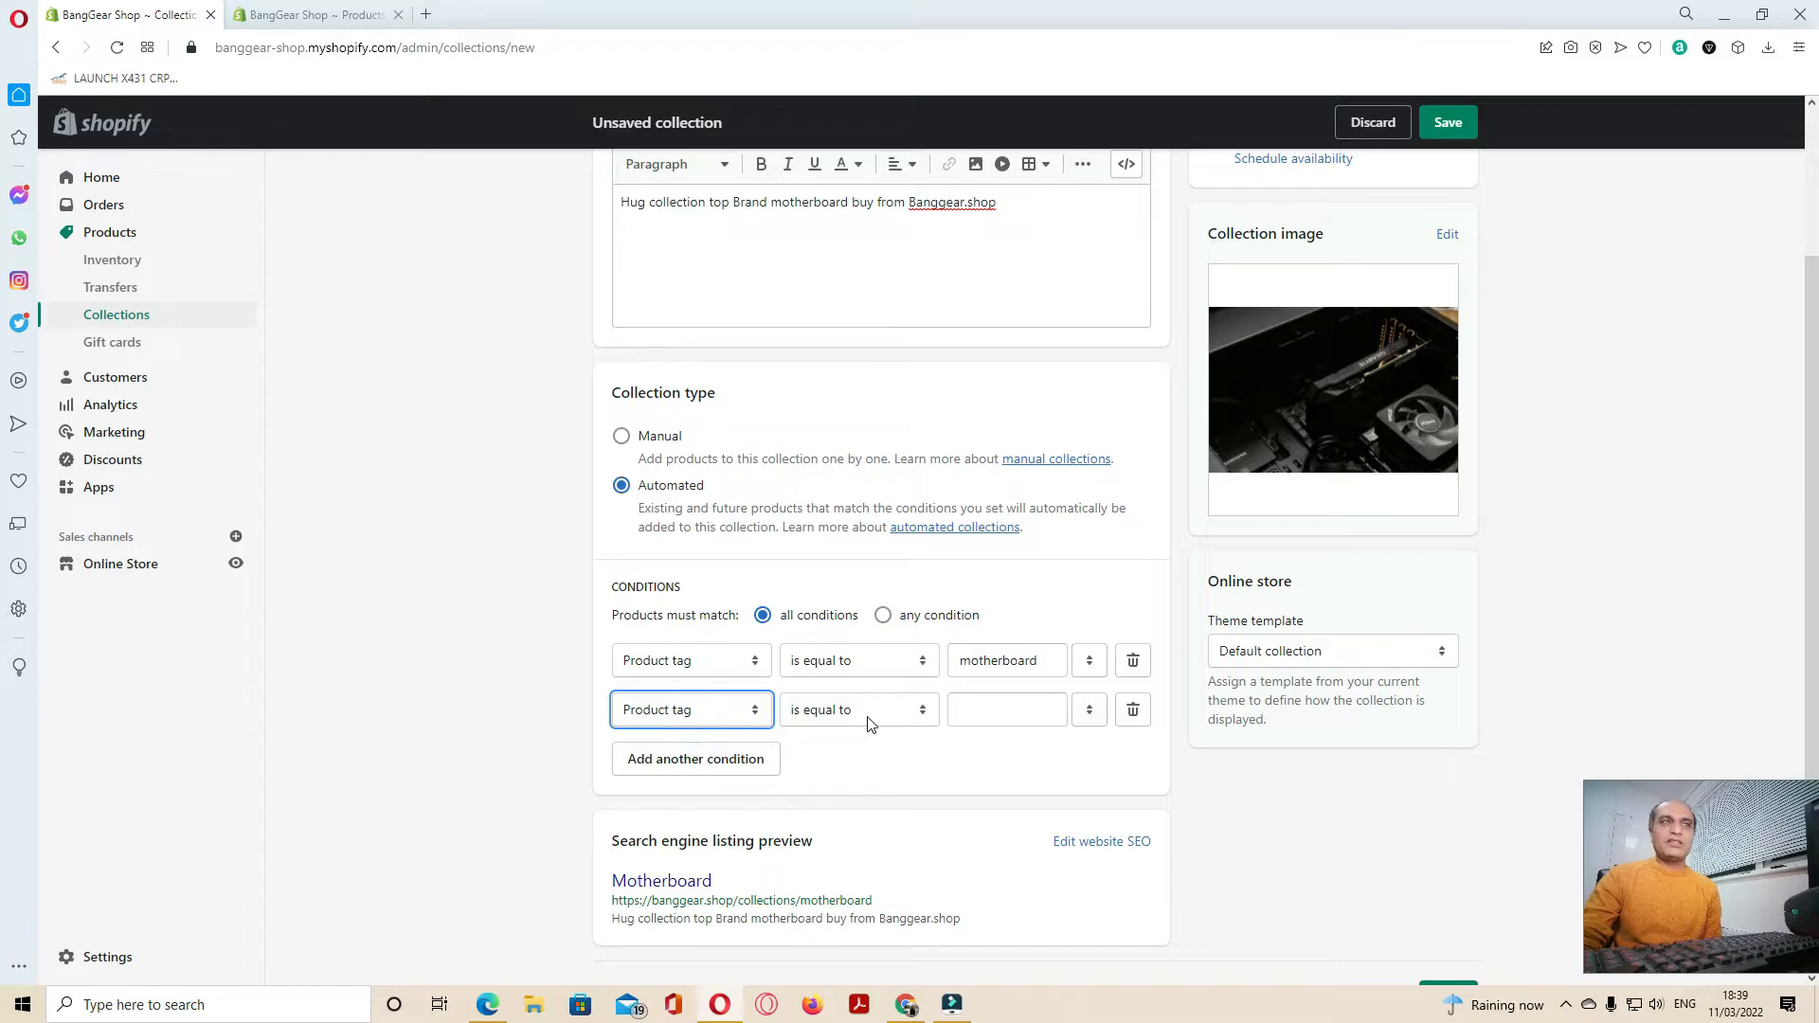
{"action": "left_click", "coordinate": [649, 711]}
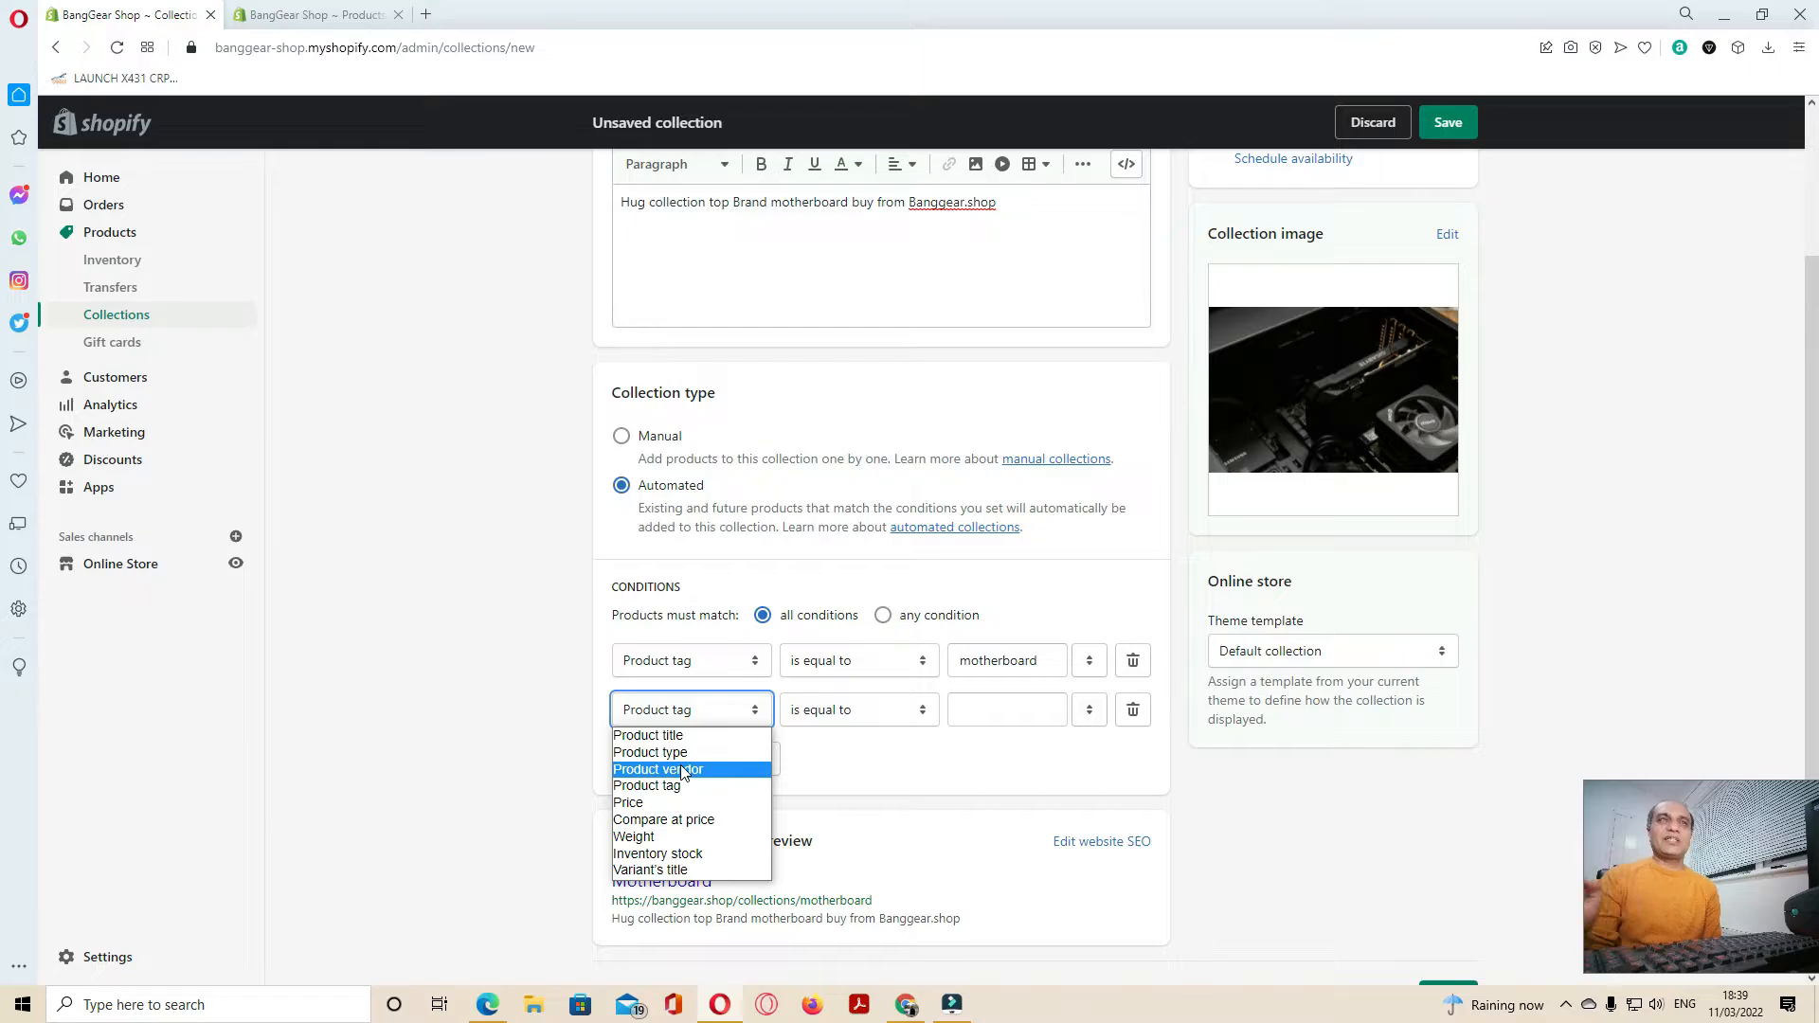
{"action": "left_click", "coordinate": [661, 437]}
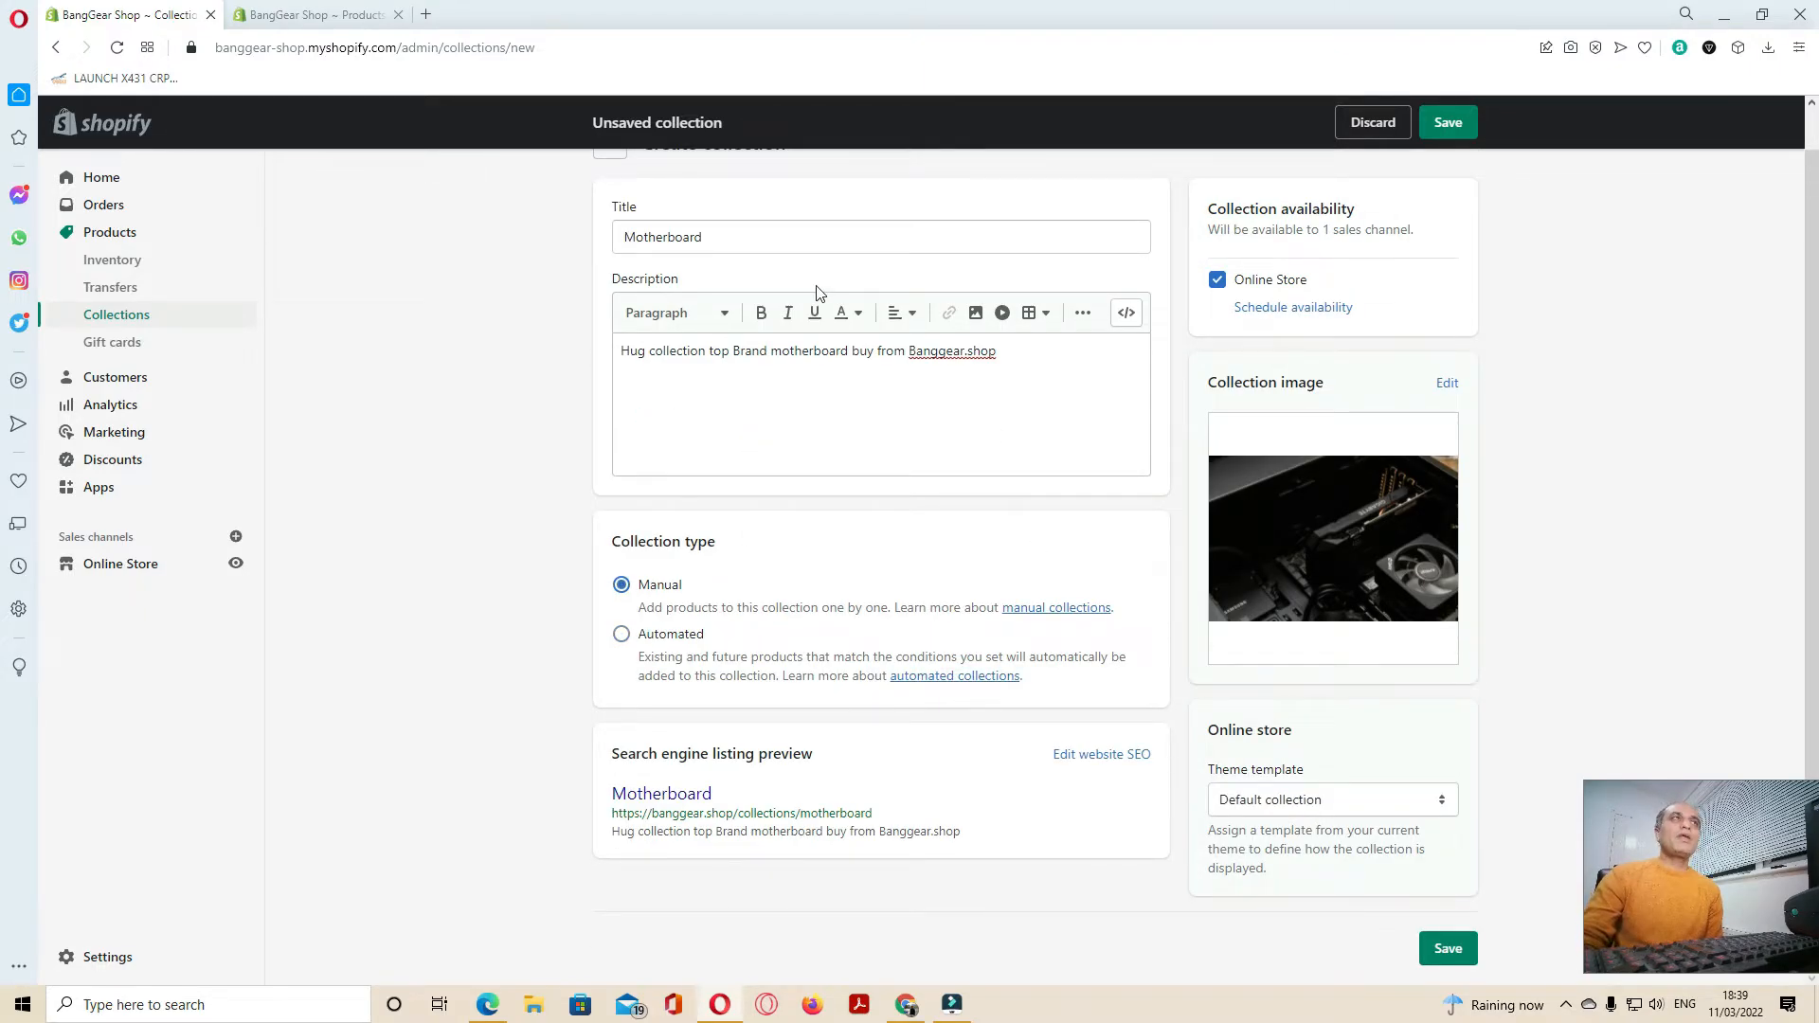
Assign the new product to the Motherboards collection
{"action": "left_click", "coordinate": [327, 14]}
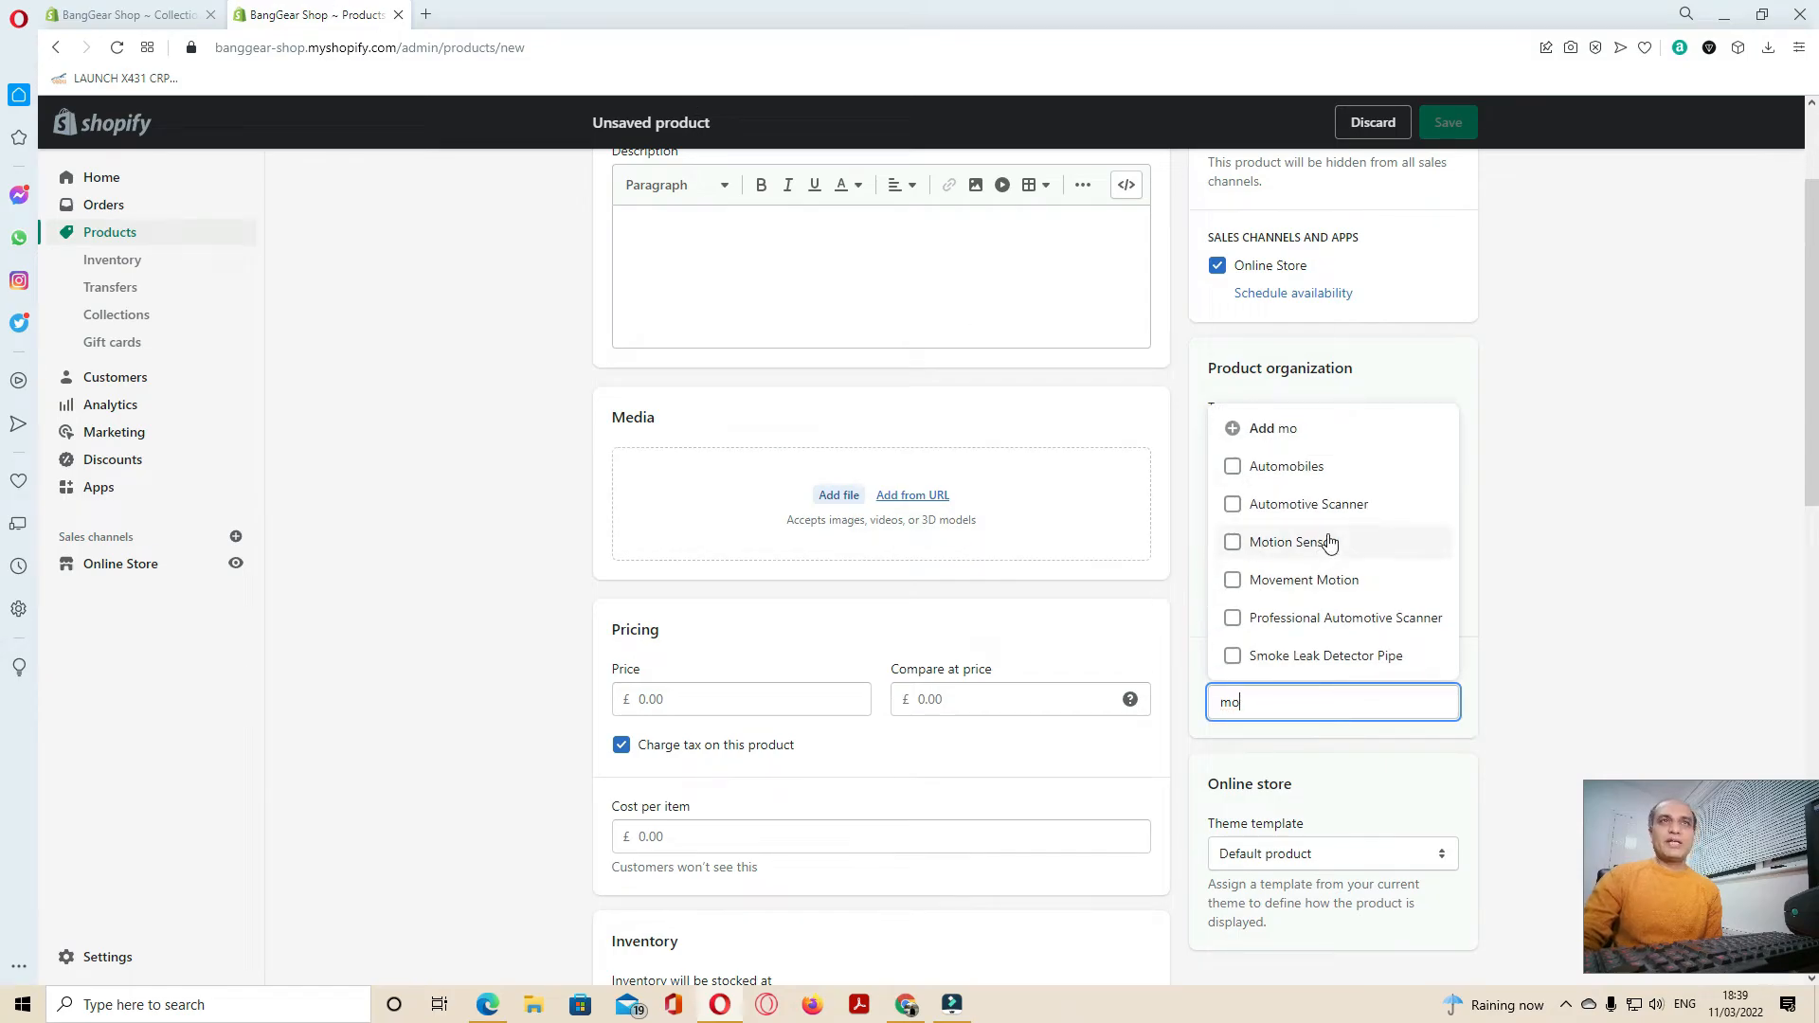
{"action": "left_click", "coordinate": [1608, 614]}
{"action": "left_click", "coordinate": [1317, 583]}
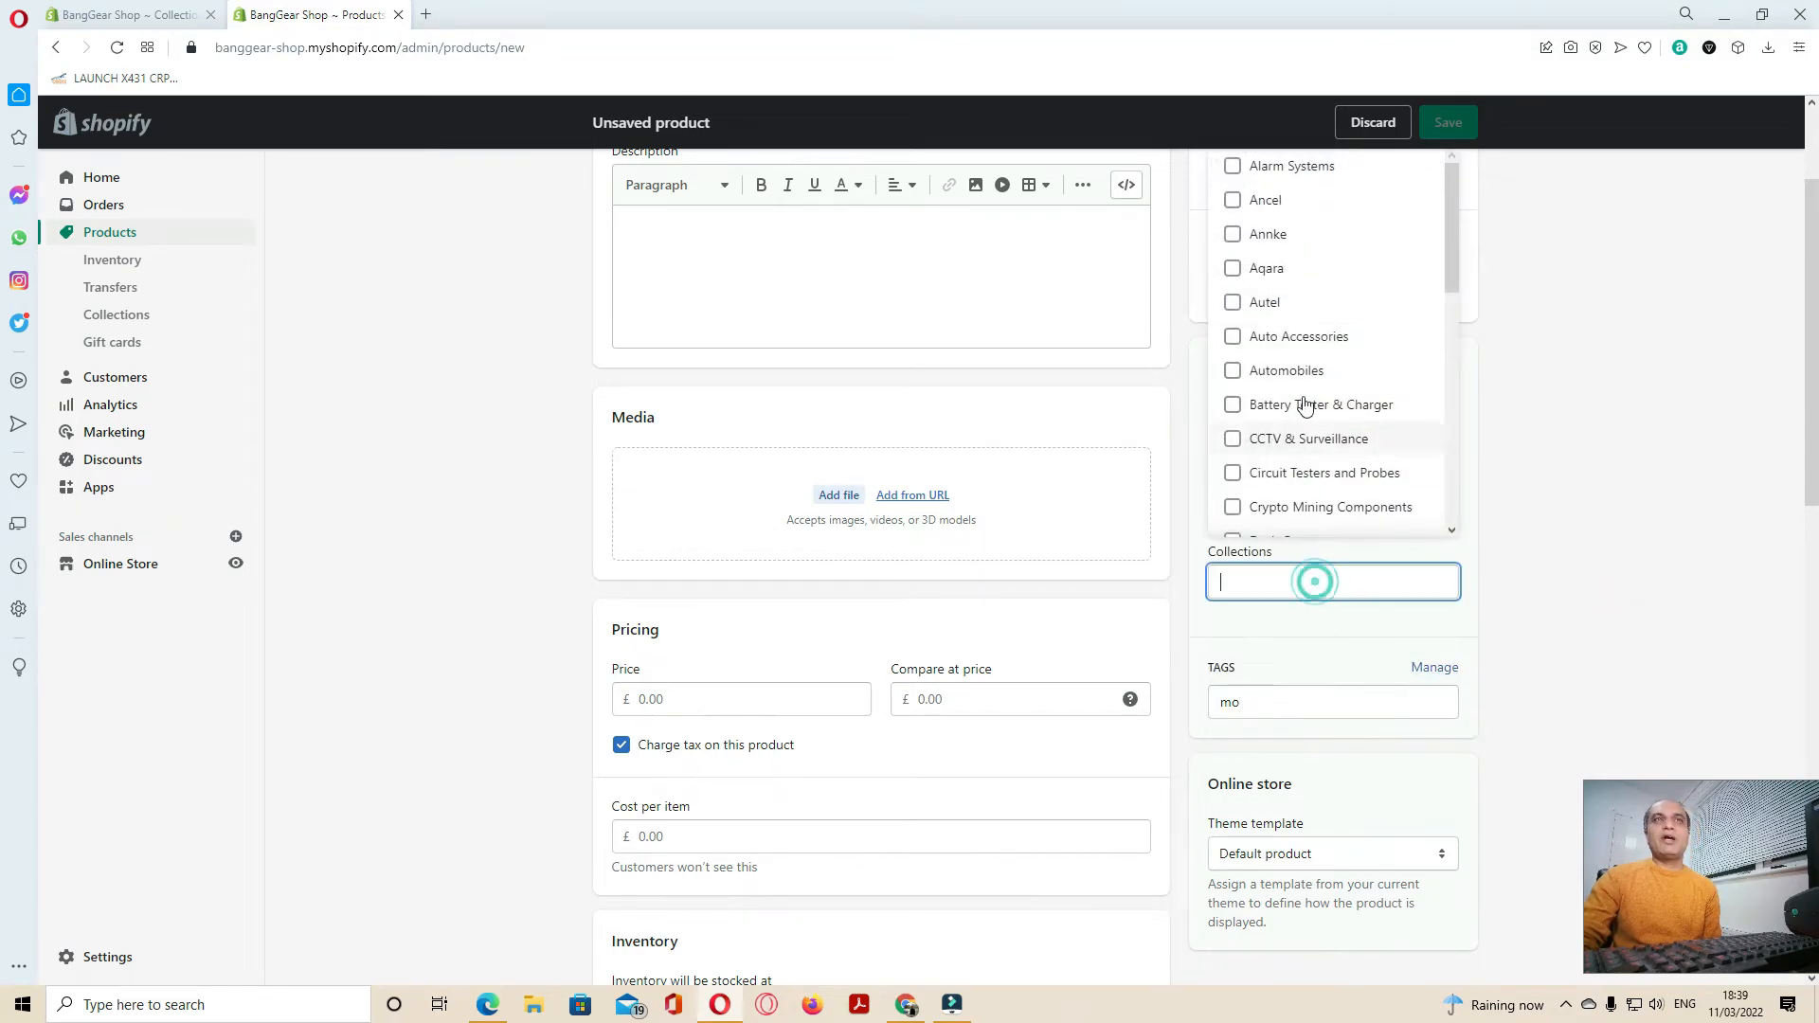
{"action": "scroll", "coordinate": [1352, 294], "scroll_direction": "down", "scroll_amount": 1}
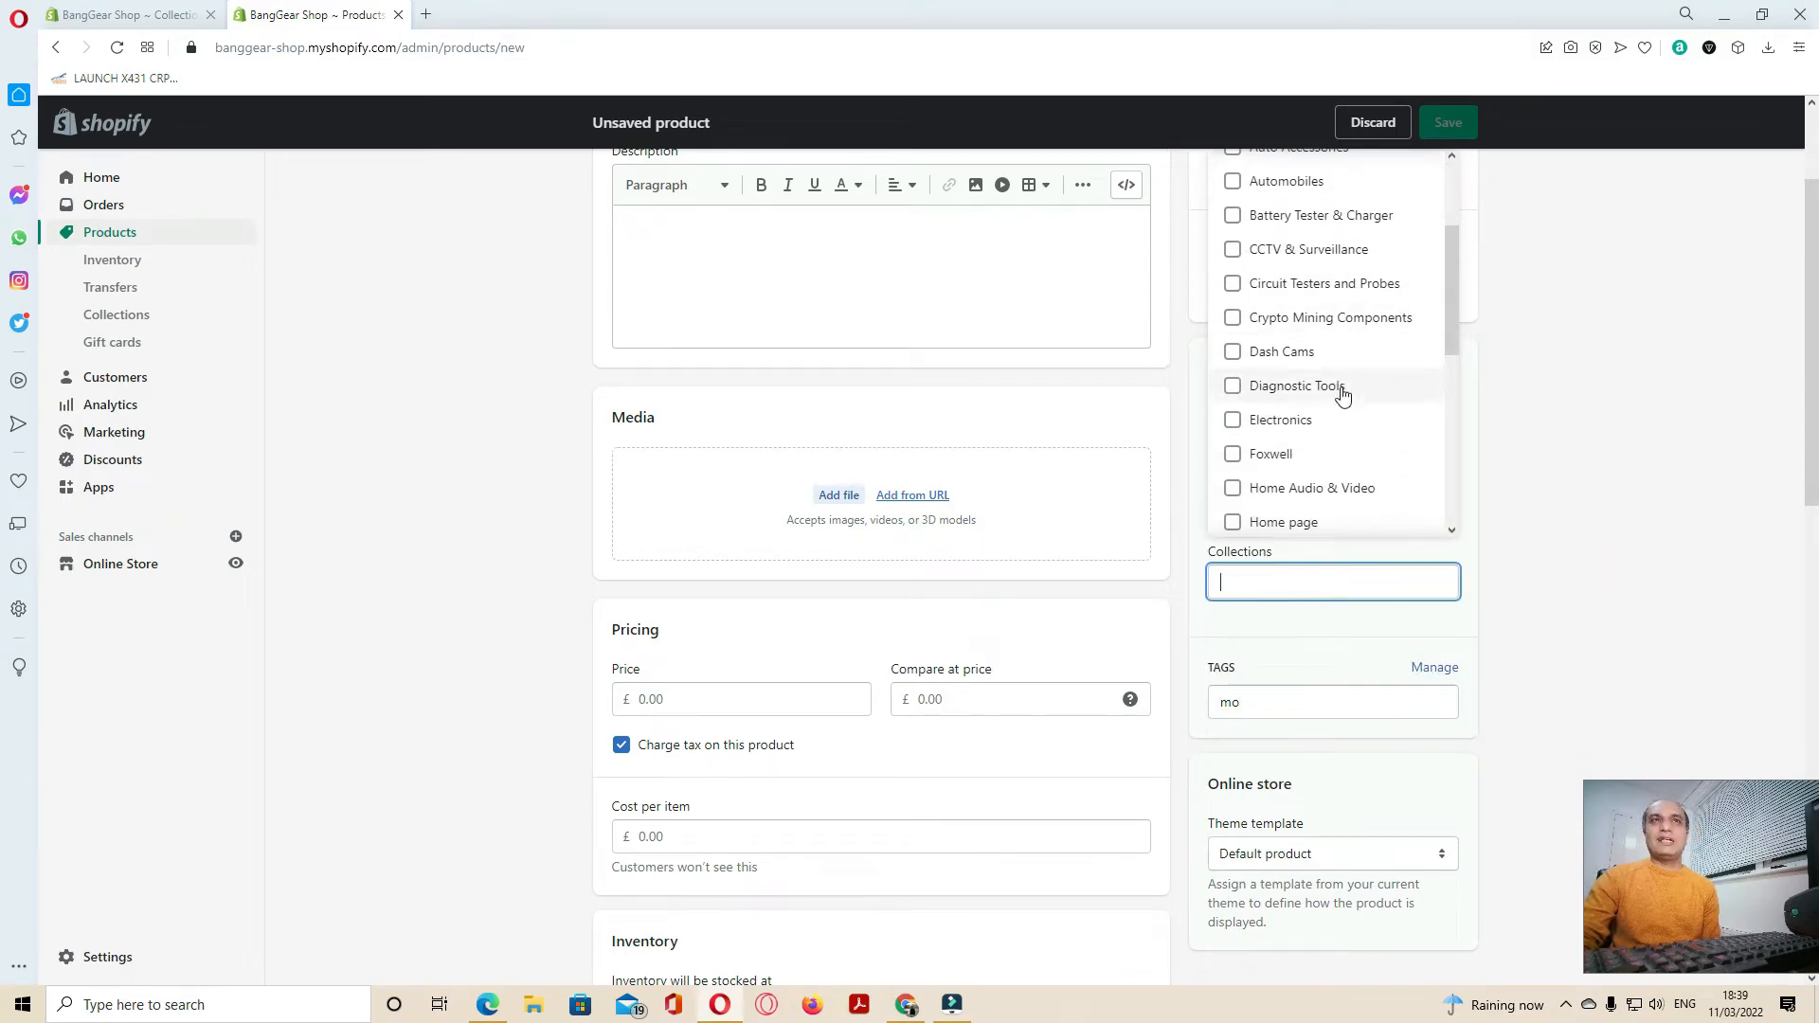
{"action": "scroll", "coordinate": [1320, 411], "scroll_direction": "down", "scroll_amount": 4}
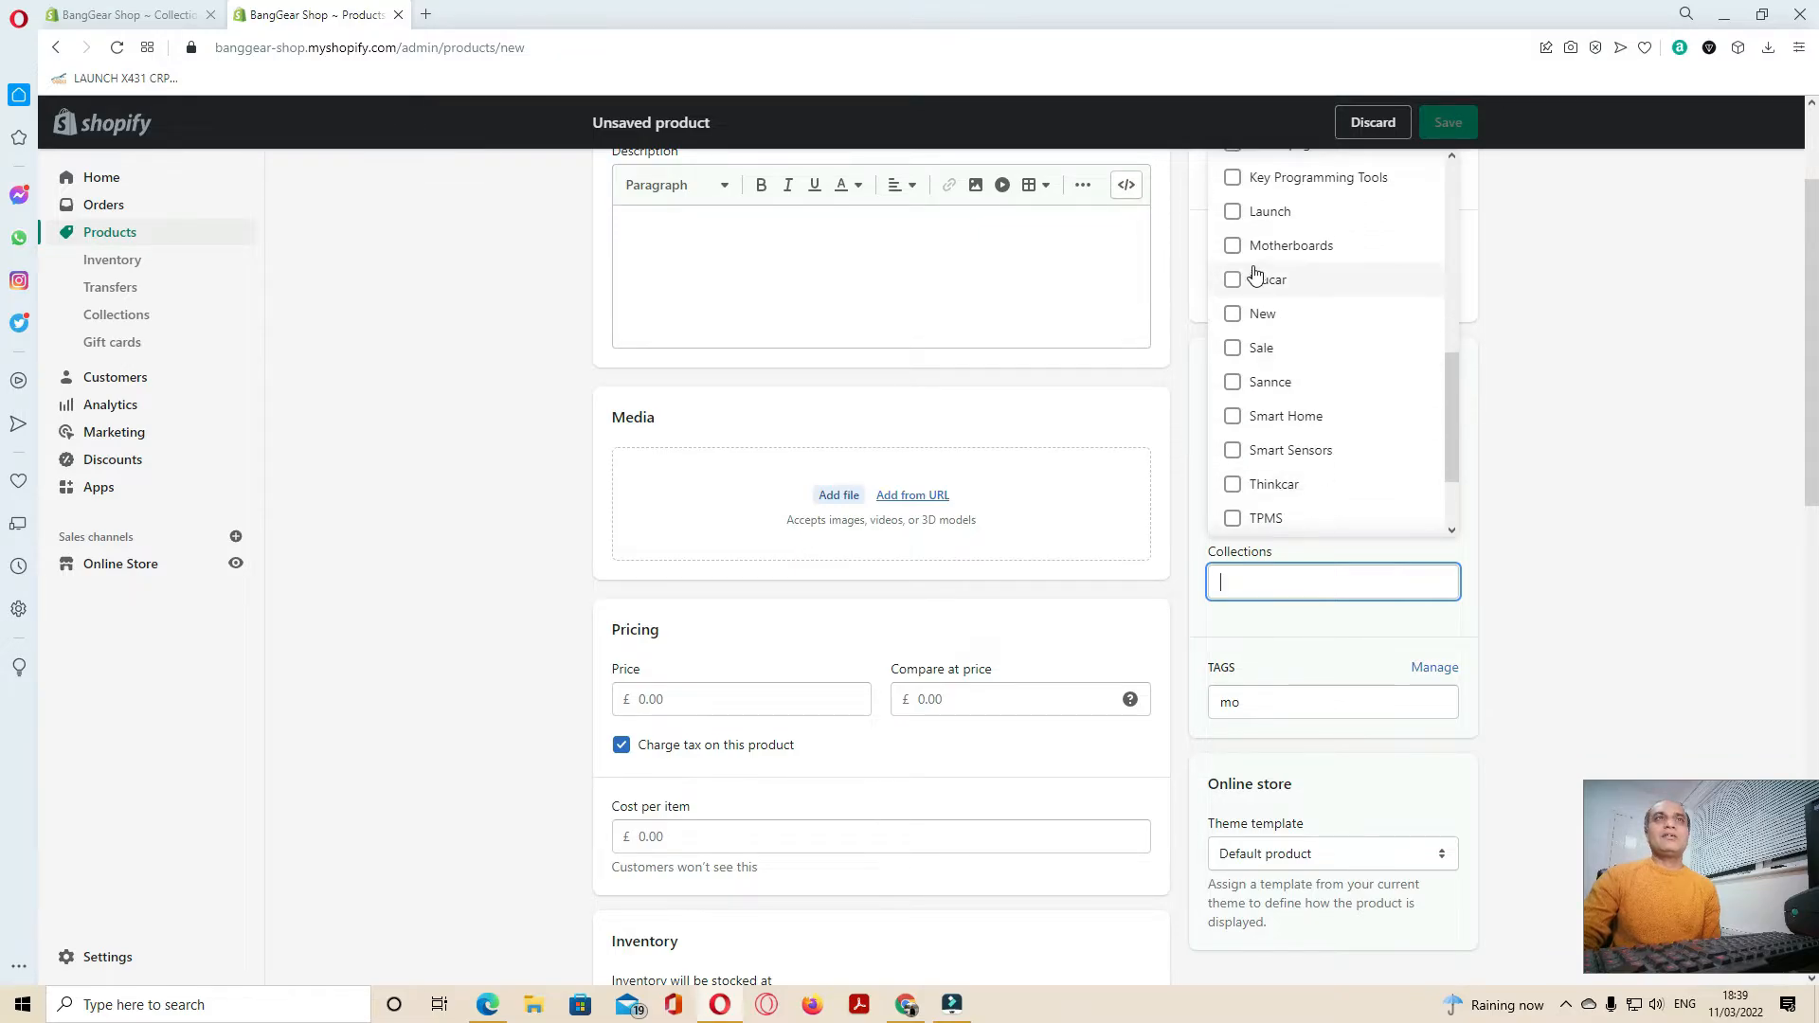
{"action": "left_click", "coordinate": [1233, 246]}
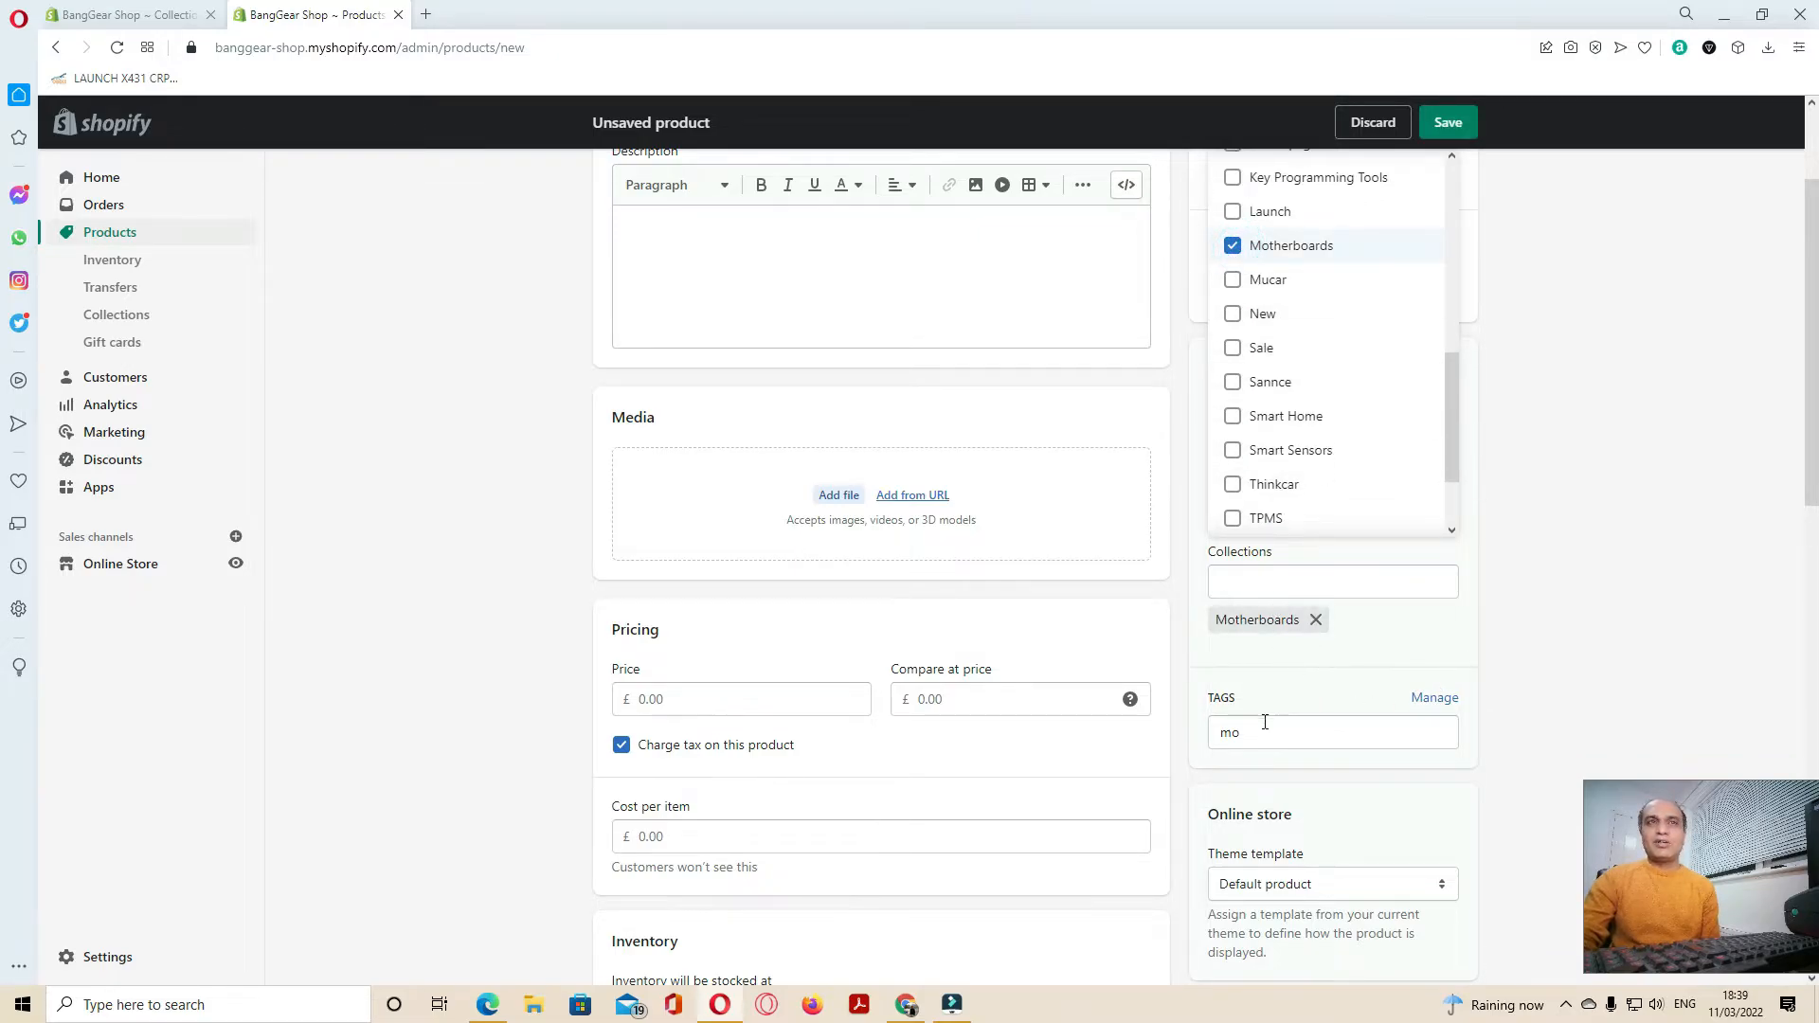
{"action": "left_click", "coordinate": [1601, 481]}
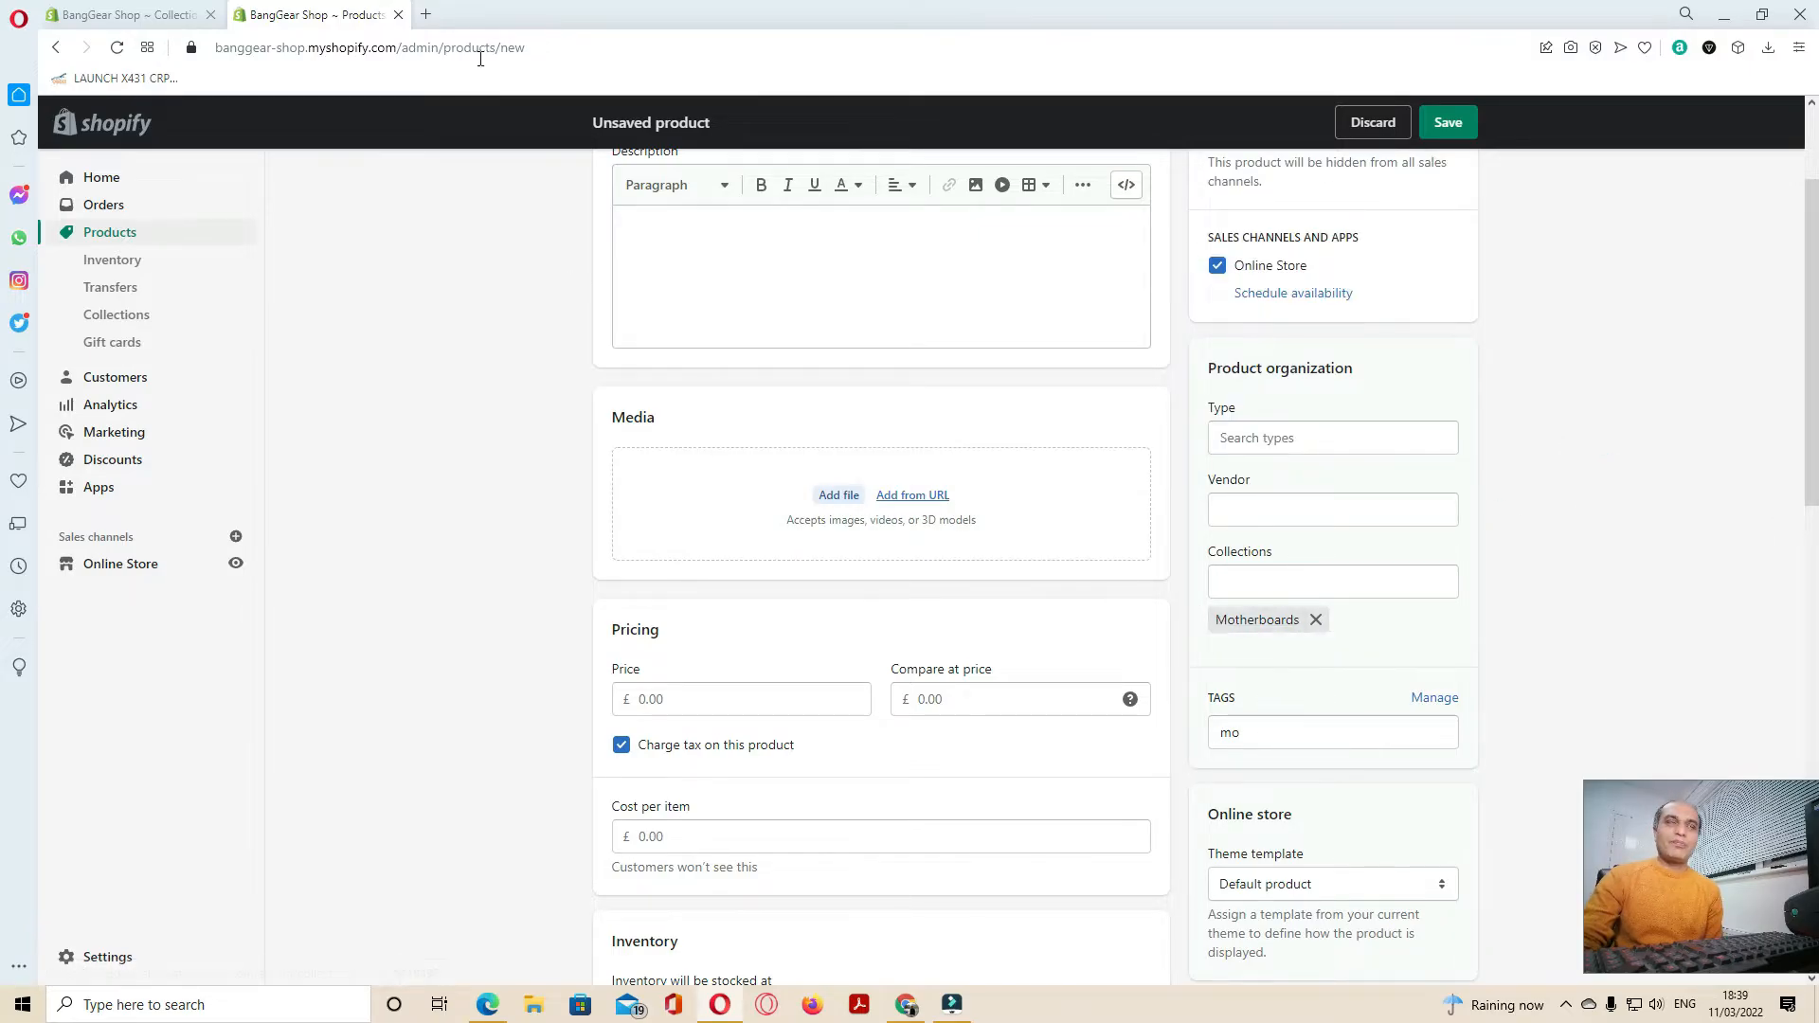
Copy the unsaved collection's description text into the collection image's alt text and save the alt text
{"action": "left_click", "coordinate": [154, 16]}
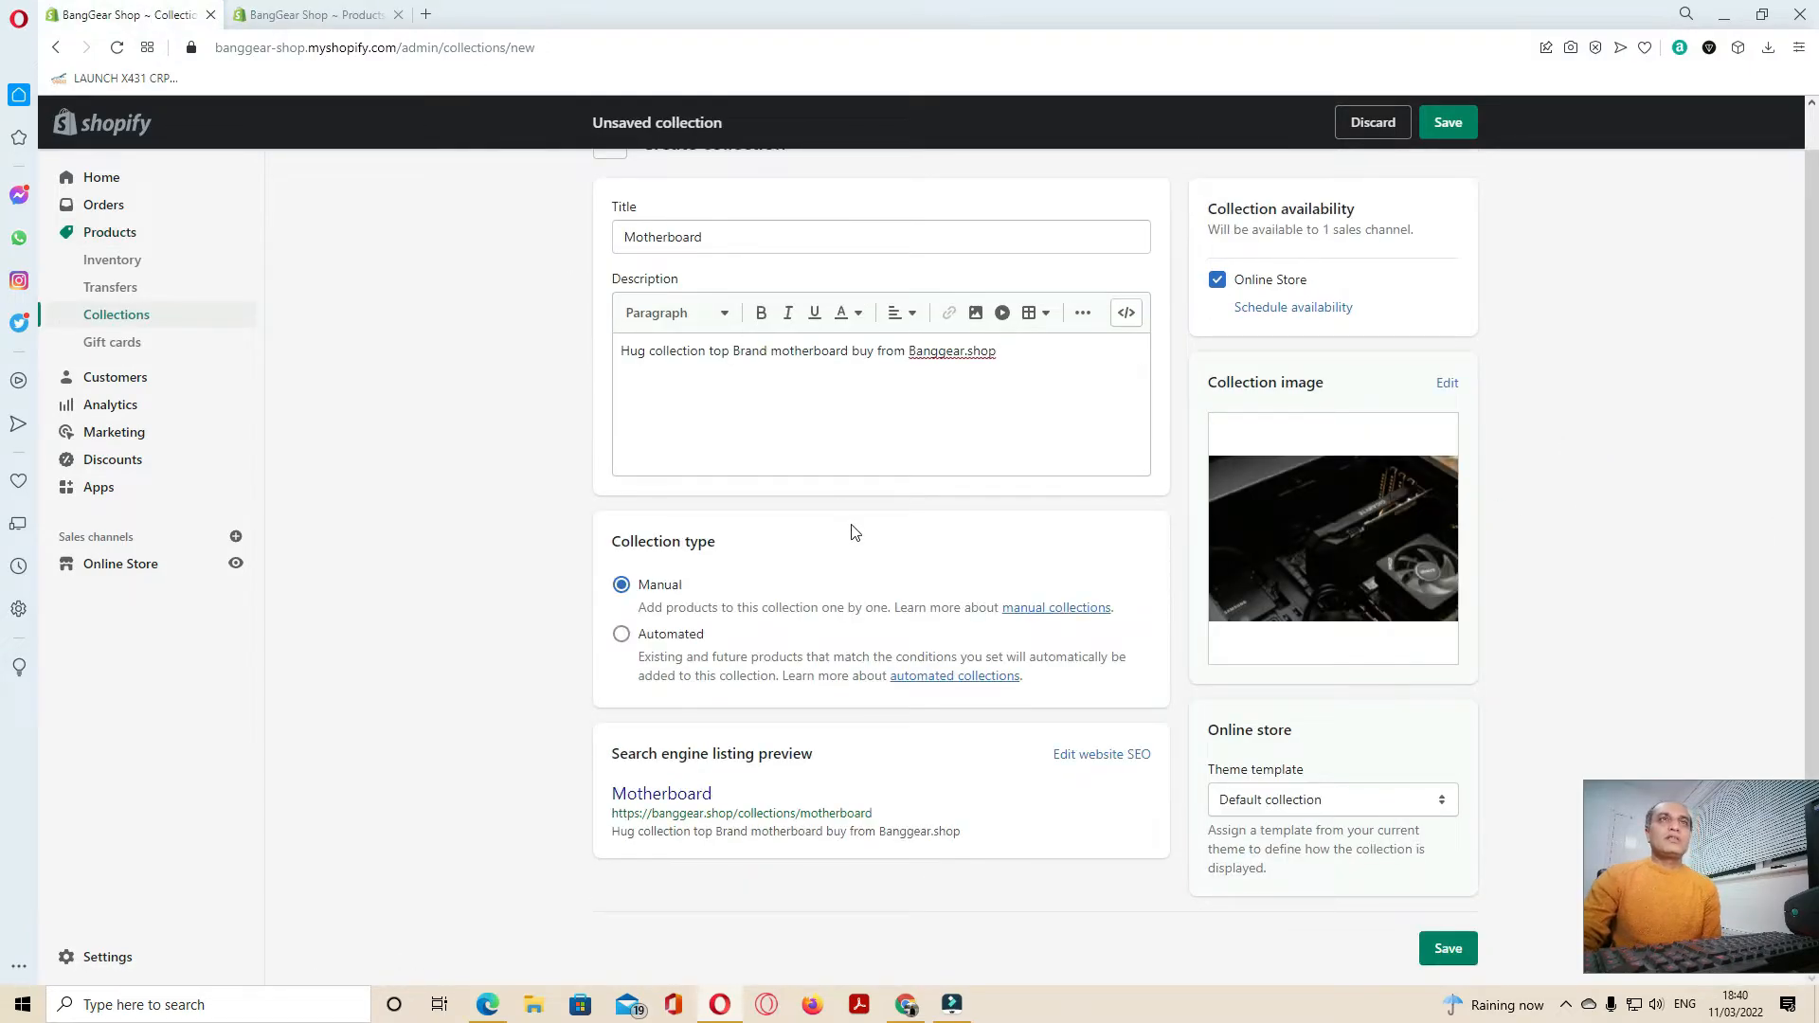
{"action": "left_click", "coordinate": [865, 350]}
{"action": "key", "text": "ctrl+a"}
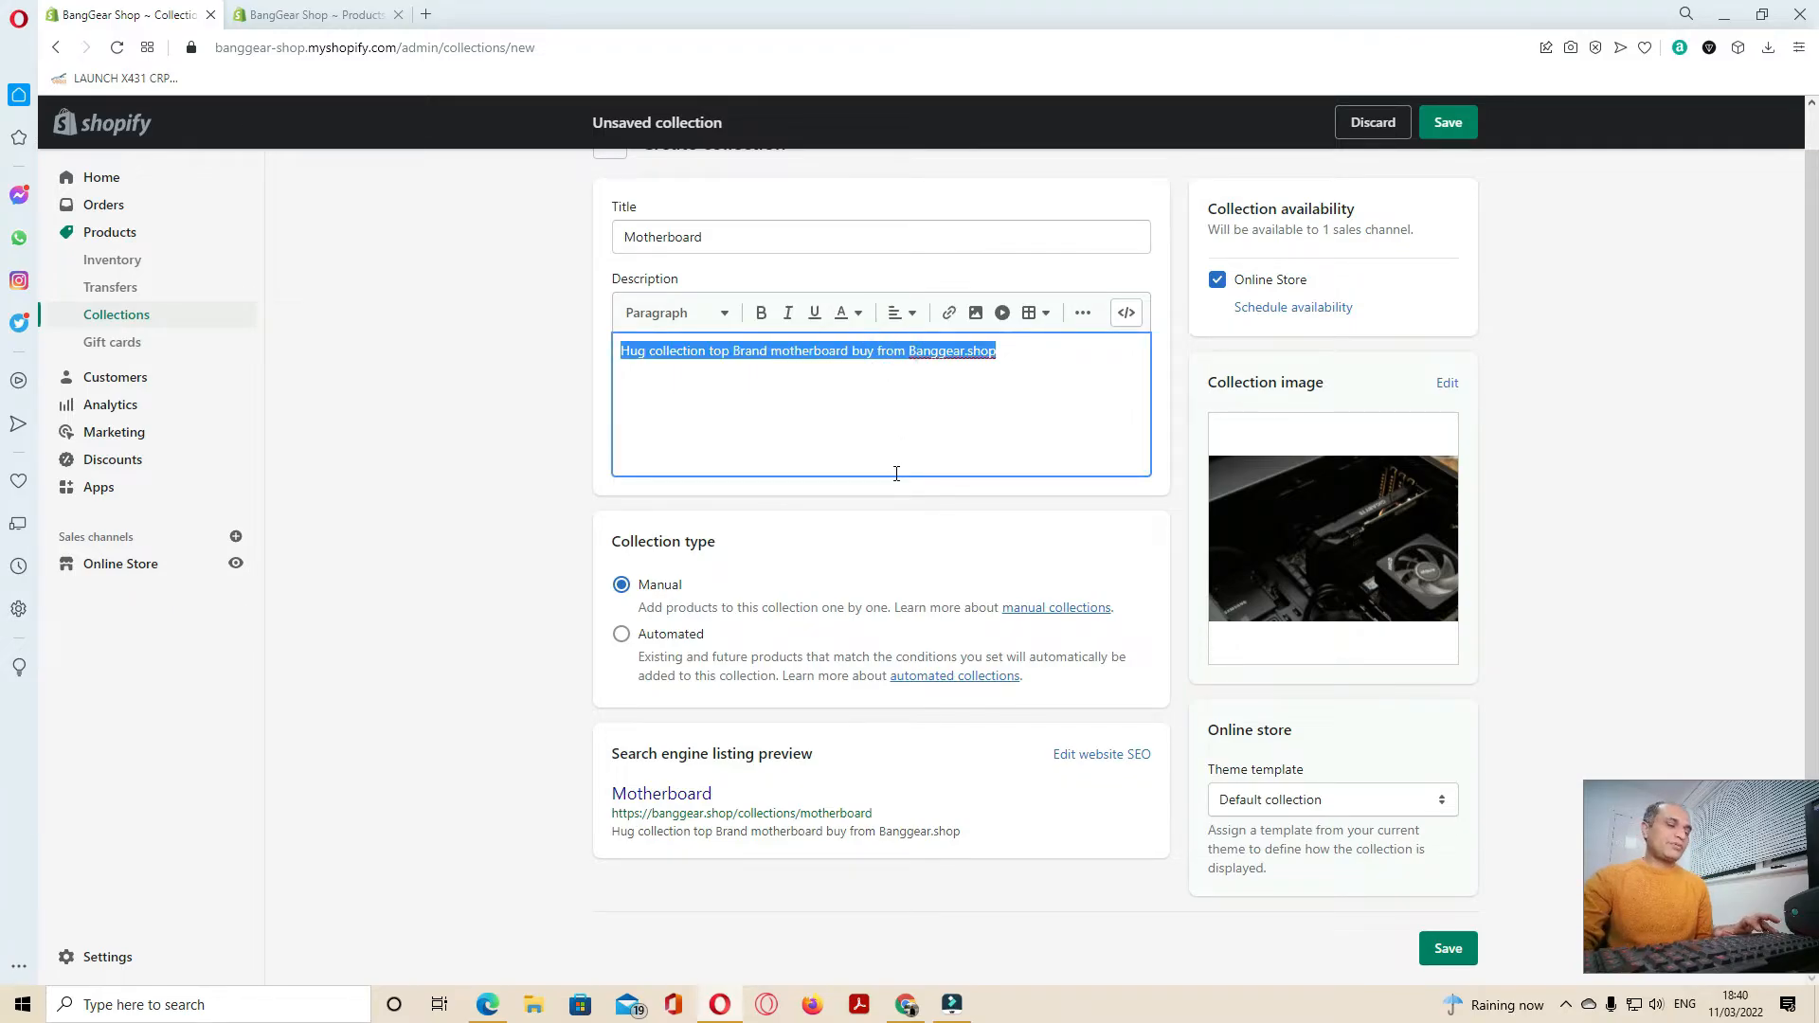
{"action": "left_click", "coordinate": [1446, 383]}
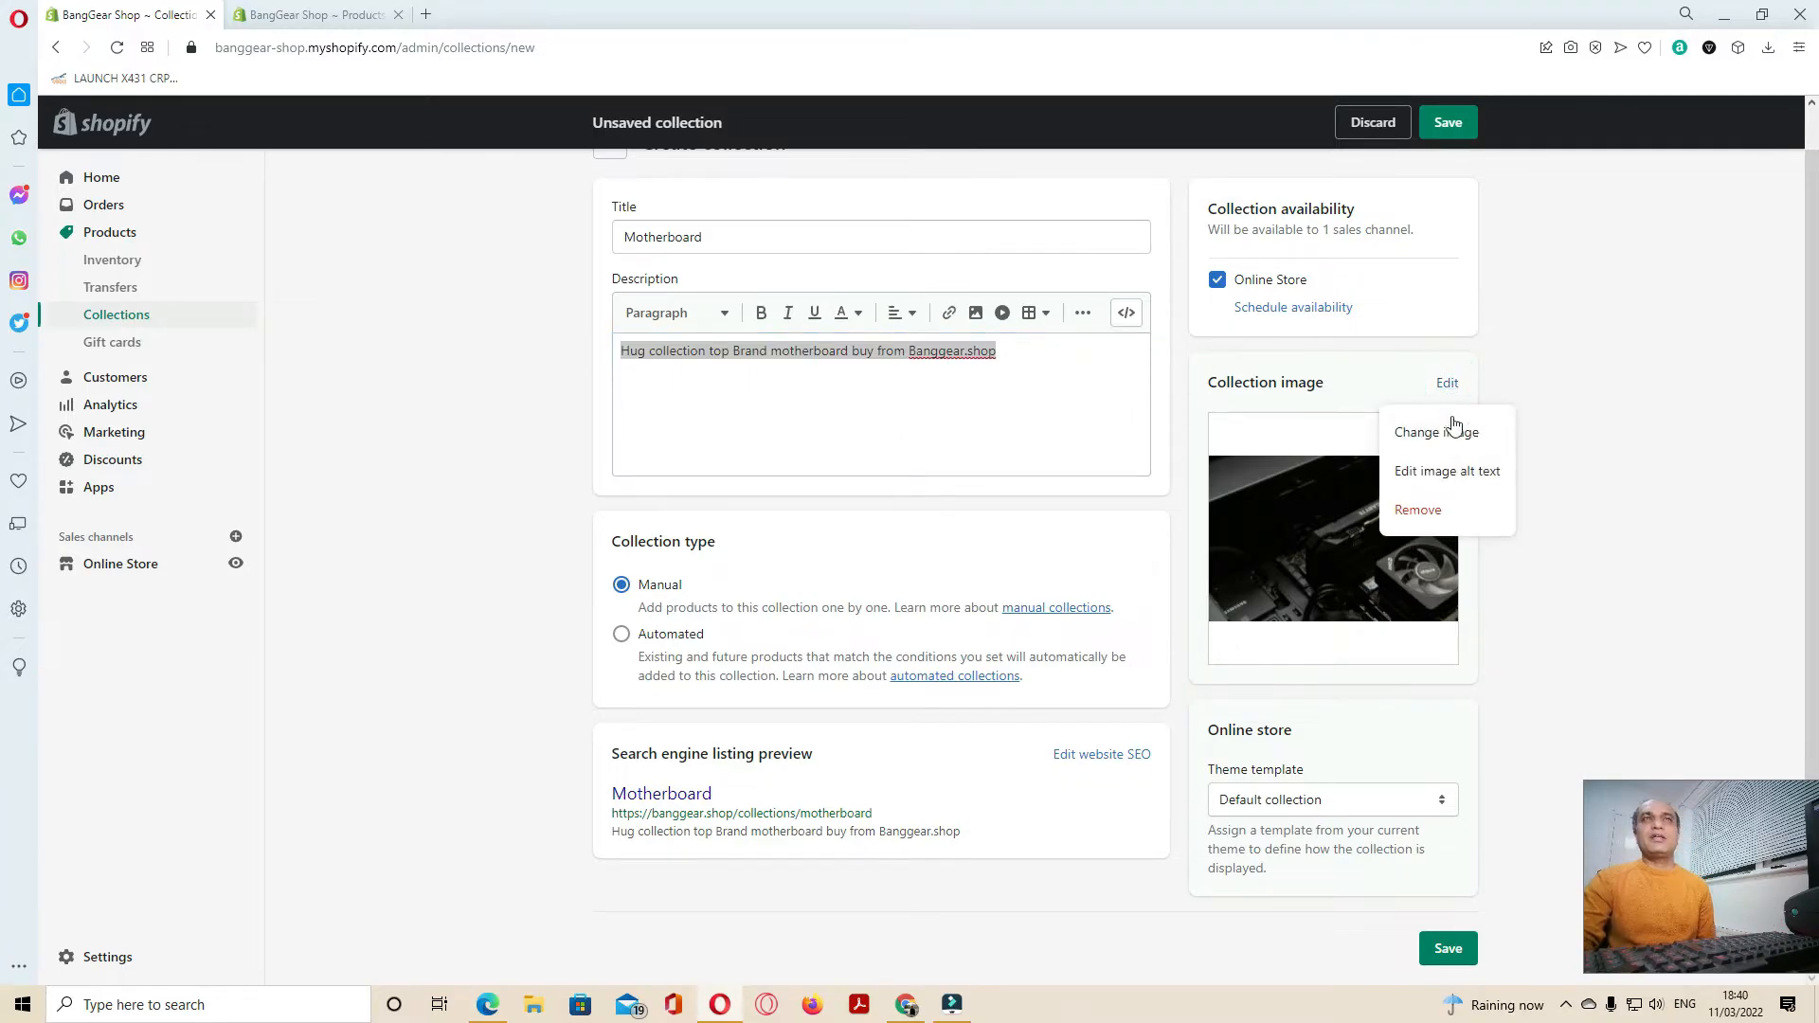
{"action": "left_click", "coordinate": [1458, 486]}
{"action": "left_click", "coordinate": [1016, 449]}
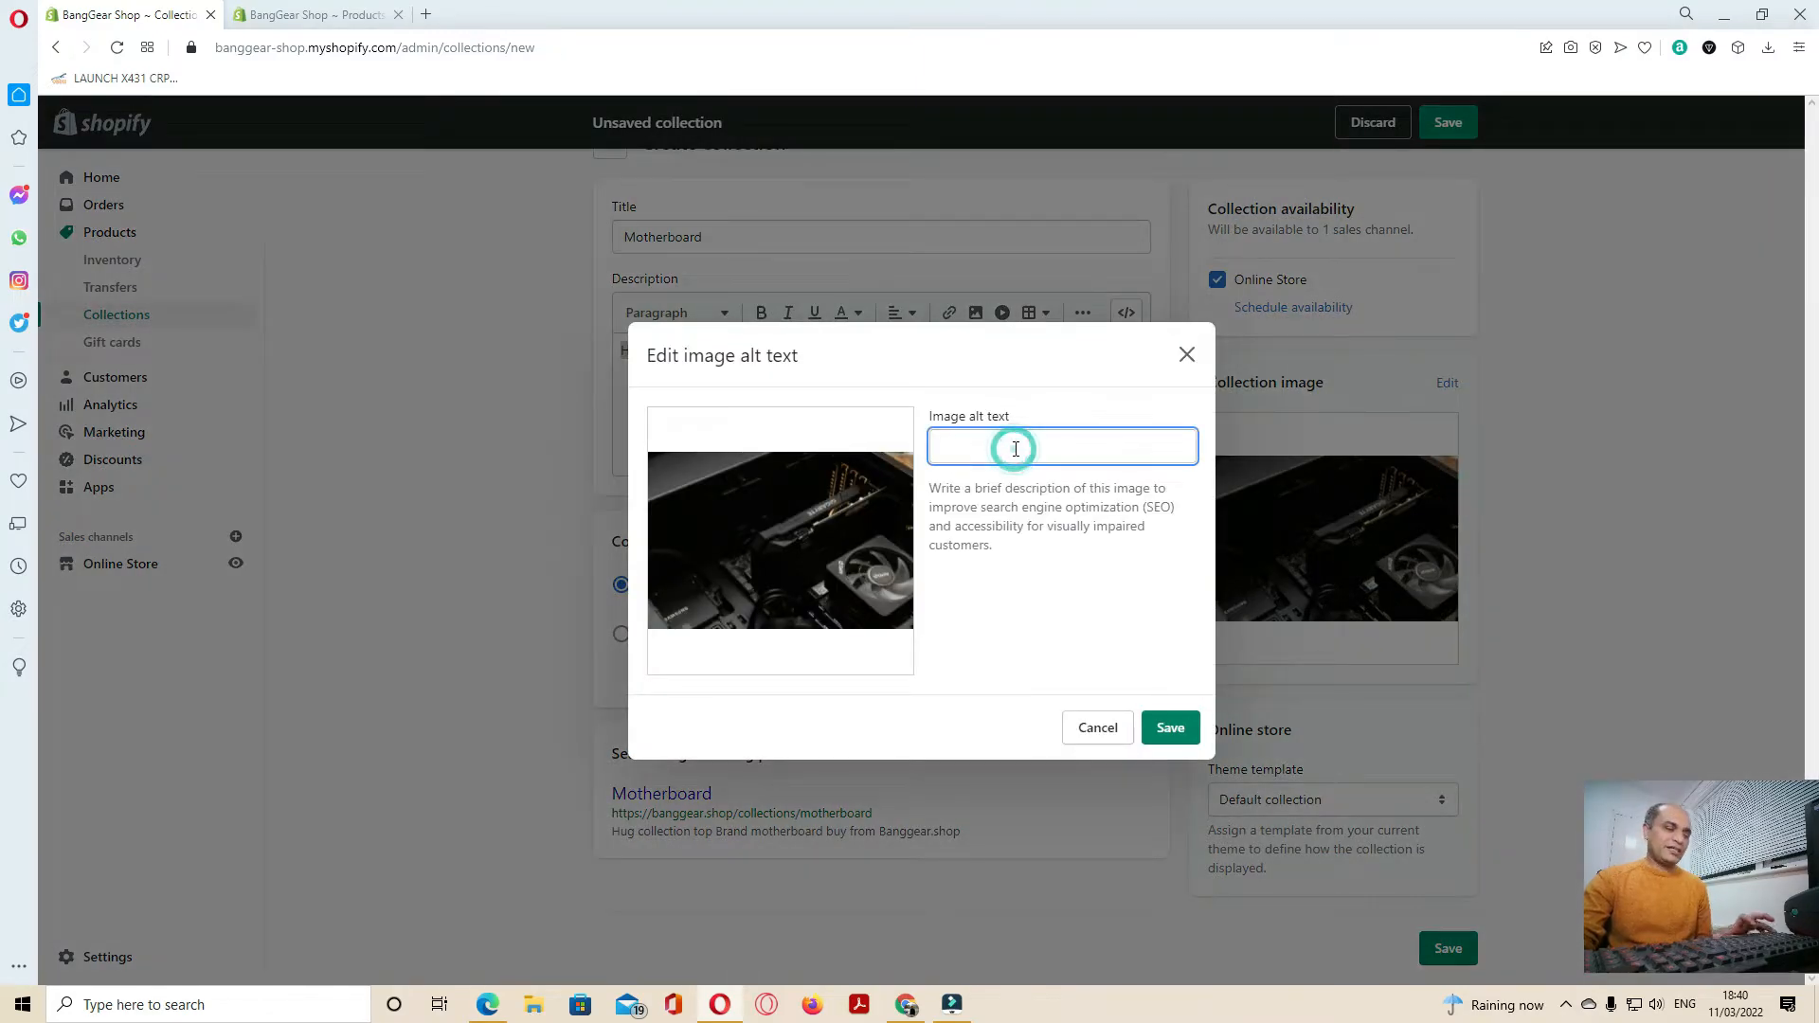
{"action": "key", "text": "ctrl+v"}
{"action": "left_click", "coordinate": [1175, 729]}
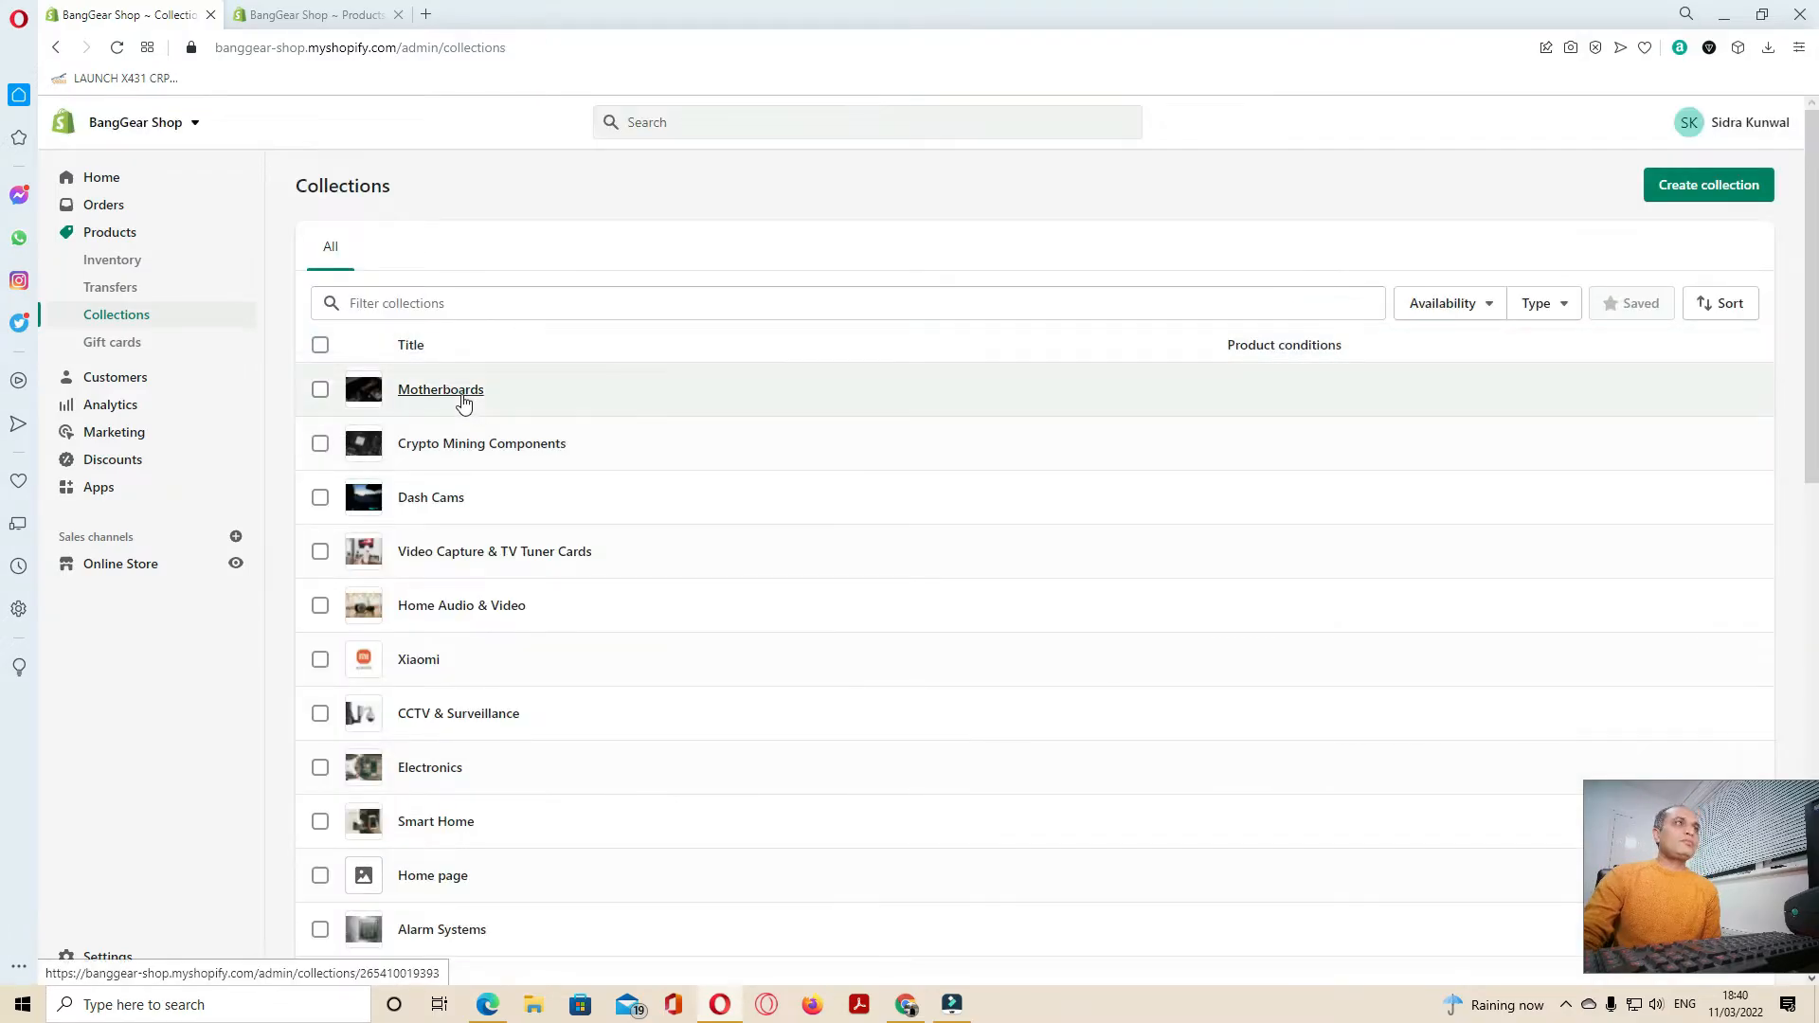
Open the existing Motherboards collection and examine its description, products and search engine listing preview
{"action": "left_click", "coordinate": [467, 394]}
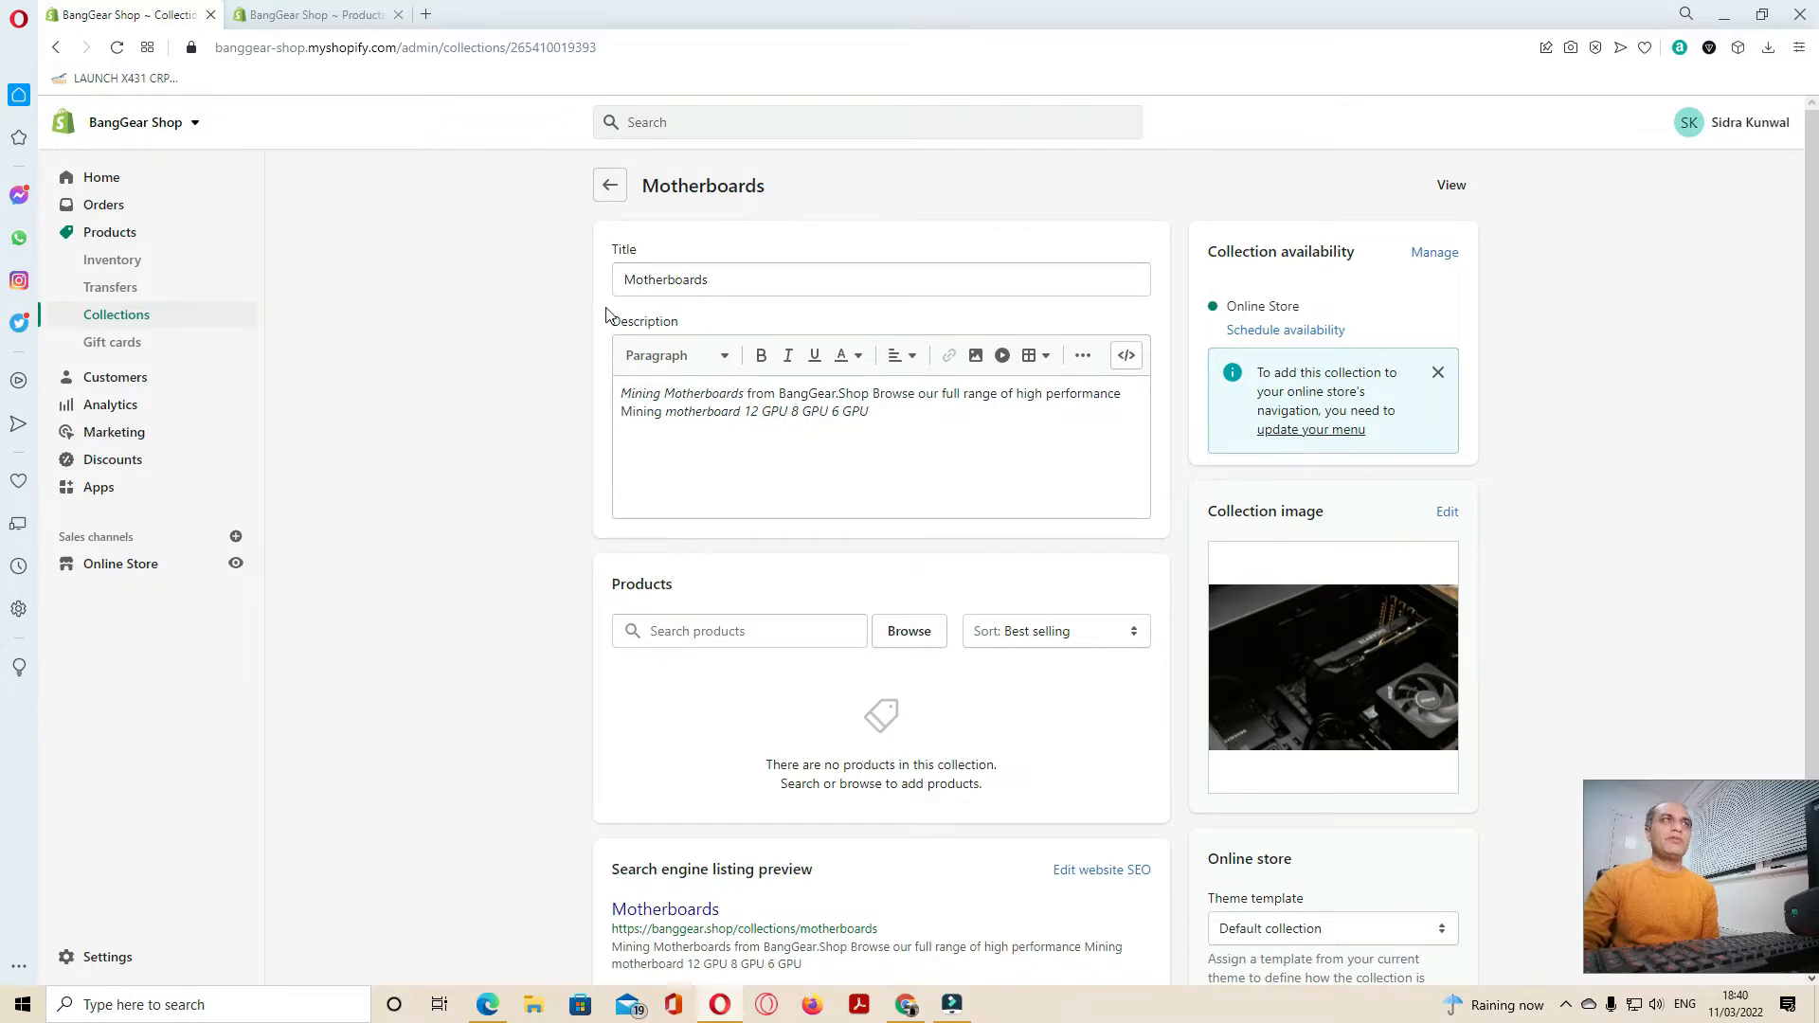
{"action": "scroll", "coordinate": [609, 490], "scroll_direction": "down", "scroll_amount": 1}
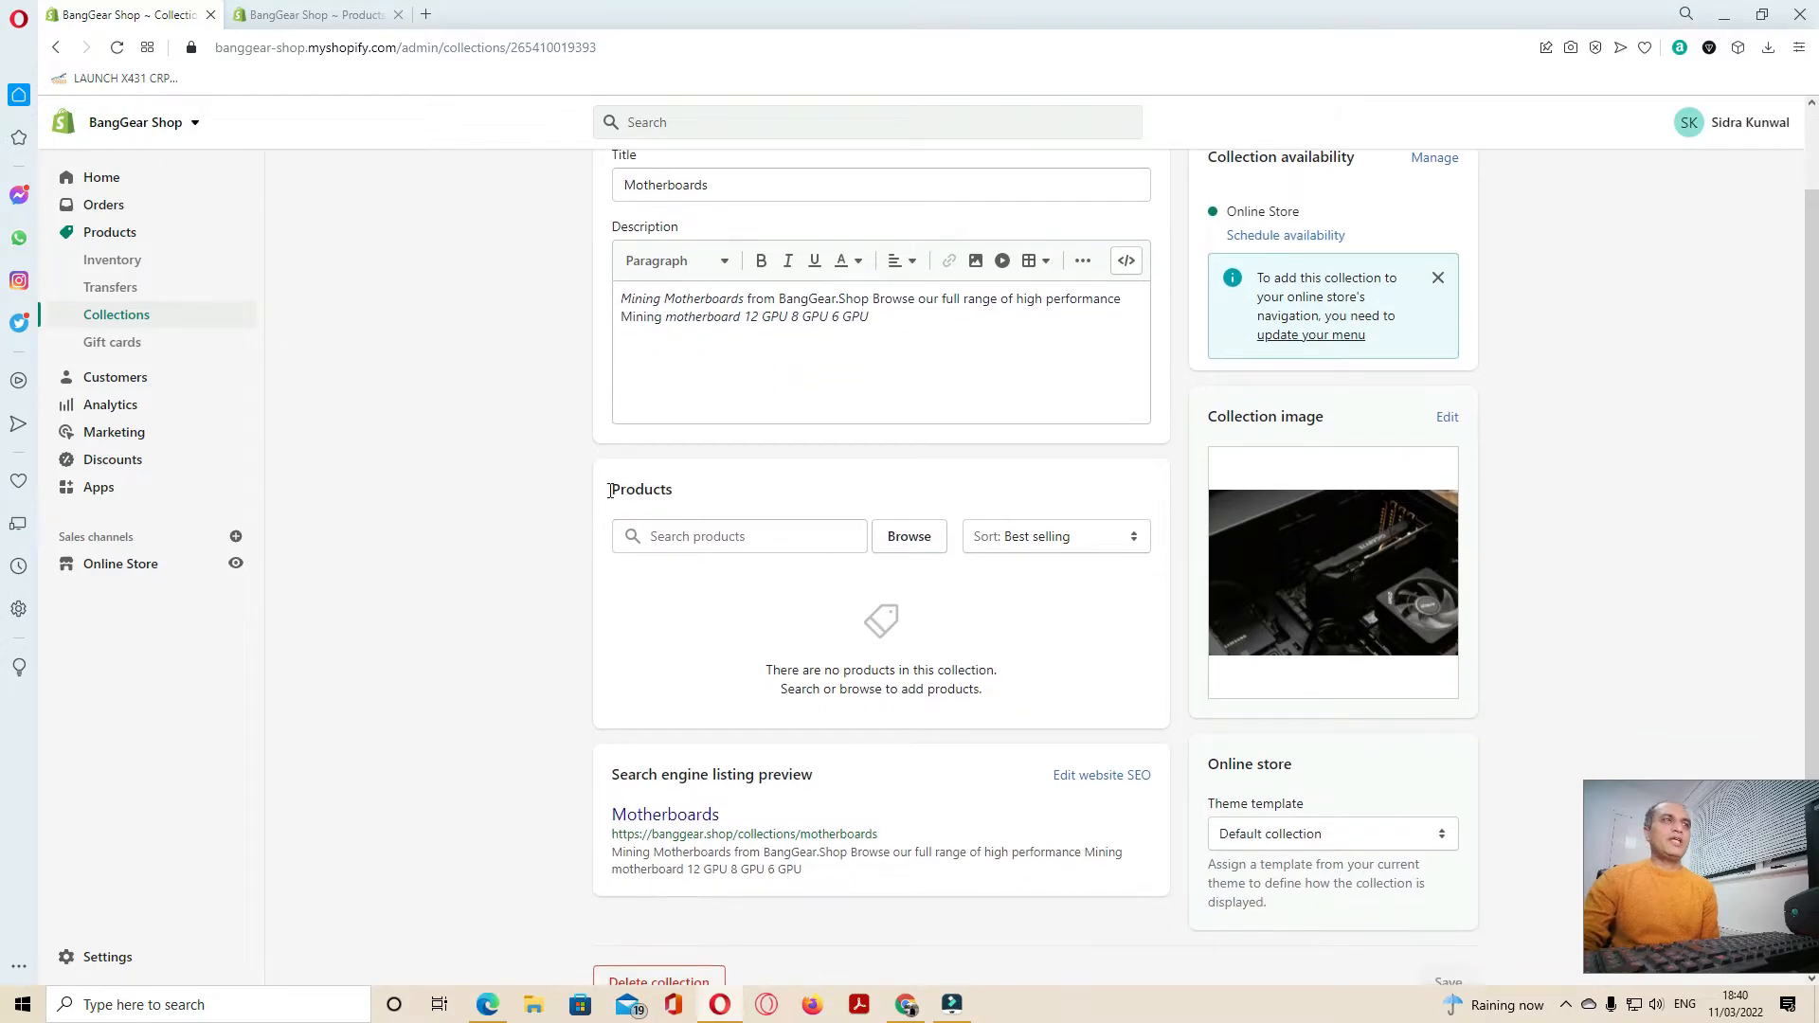
{"action": "scroll", "coordinate": [986, 568], "scroll_direction": "down", "scroll_amount": 1}
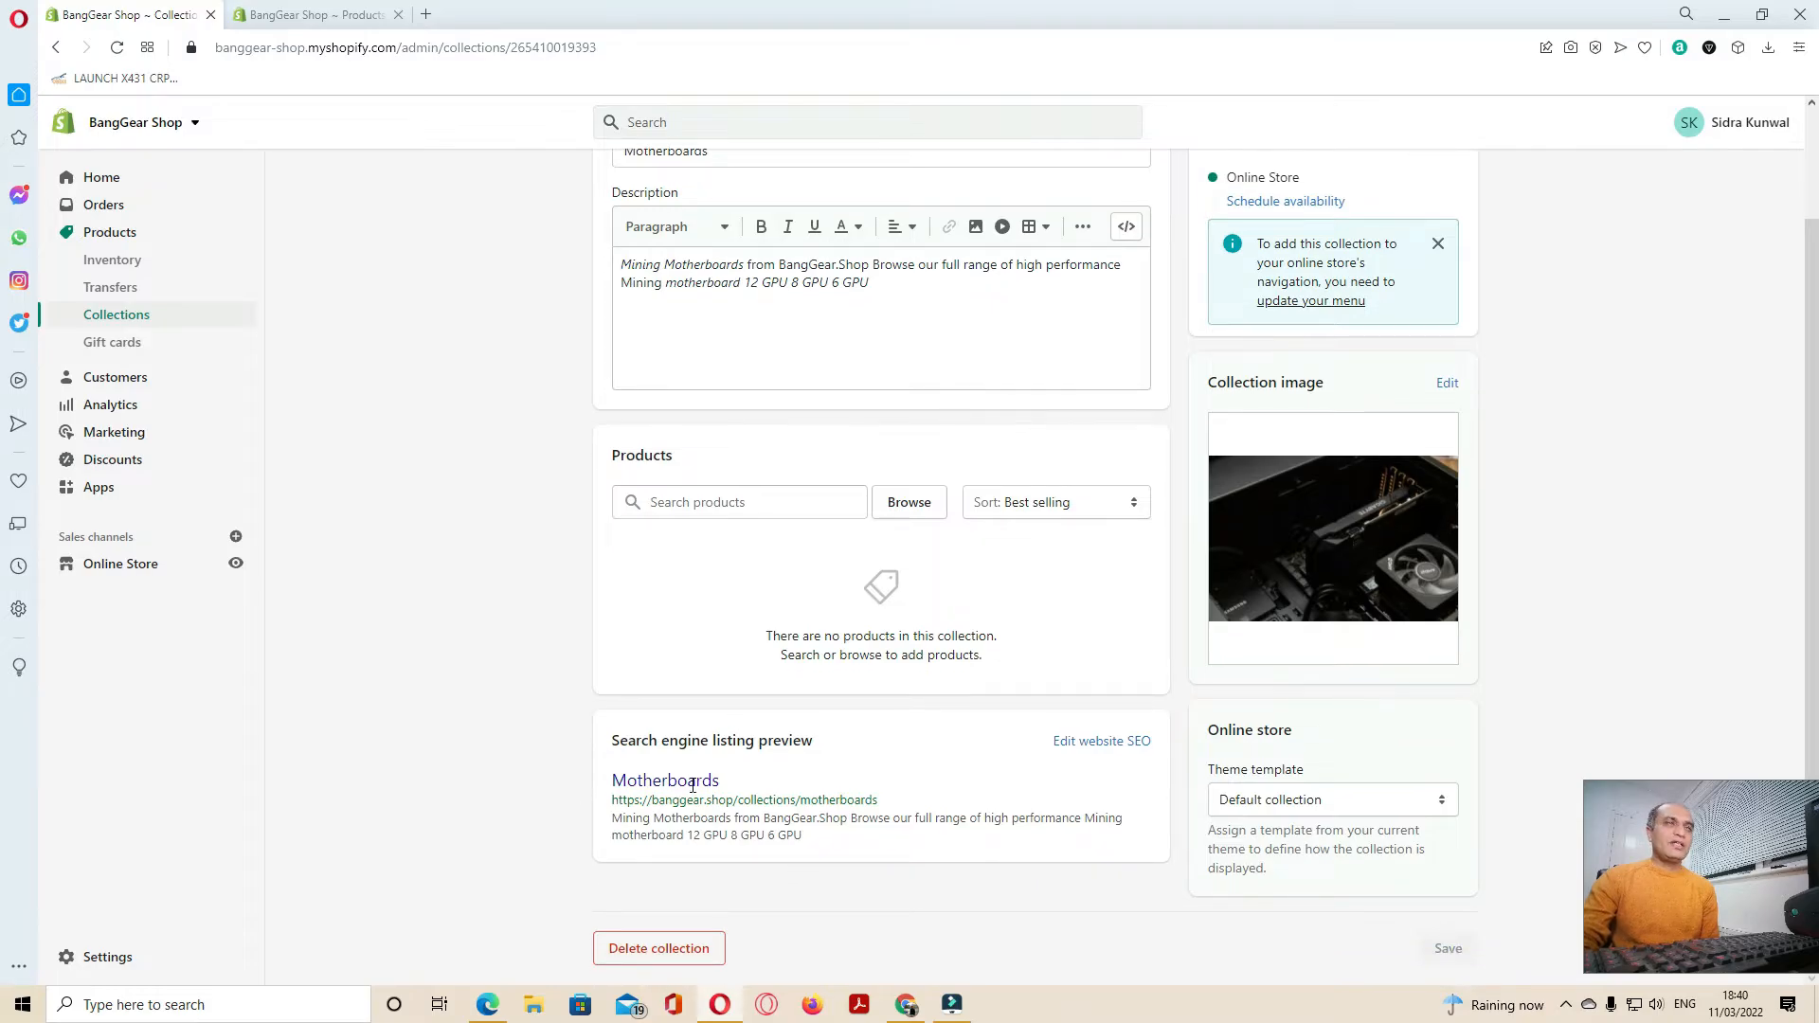
Open the Motherboards collection's storefront page from the web address in its search engine listing preview
{"action": "triple_click", "coordinate": [850, 799]}
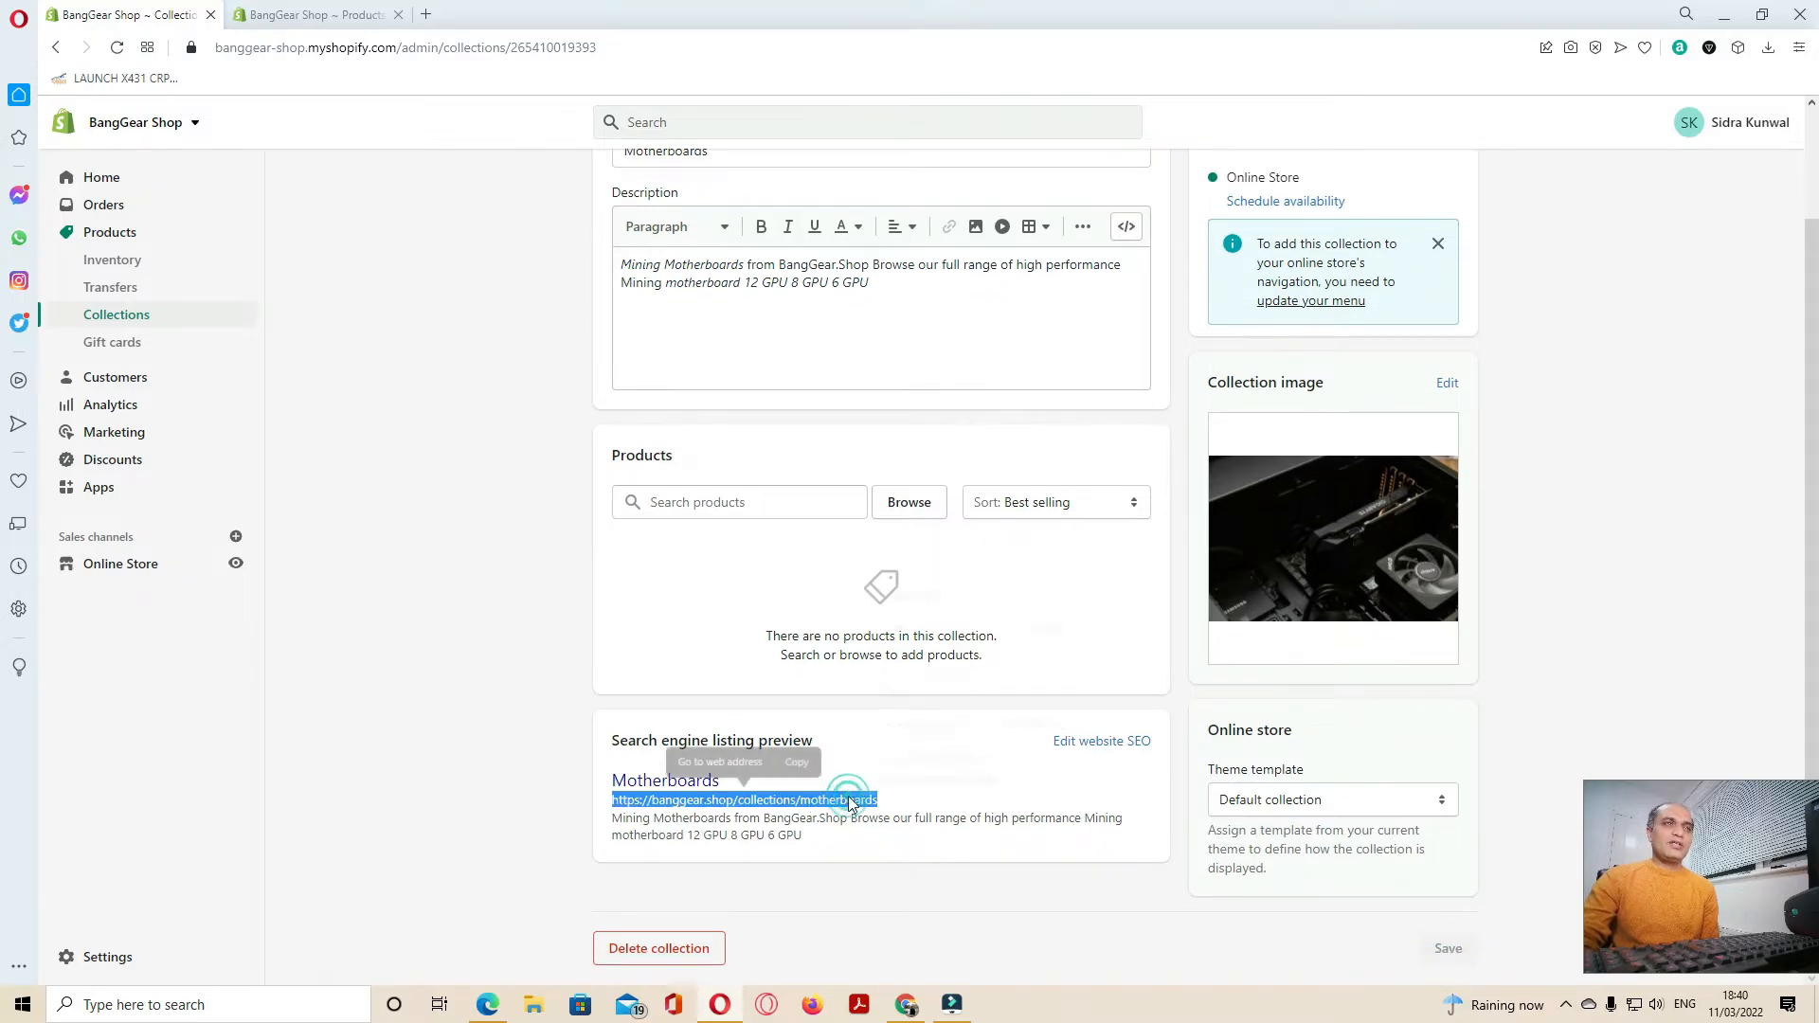
{"action": "right_click", "coordinate": [850, 799]}
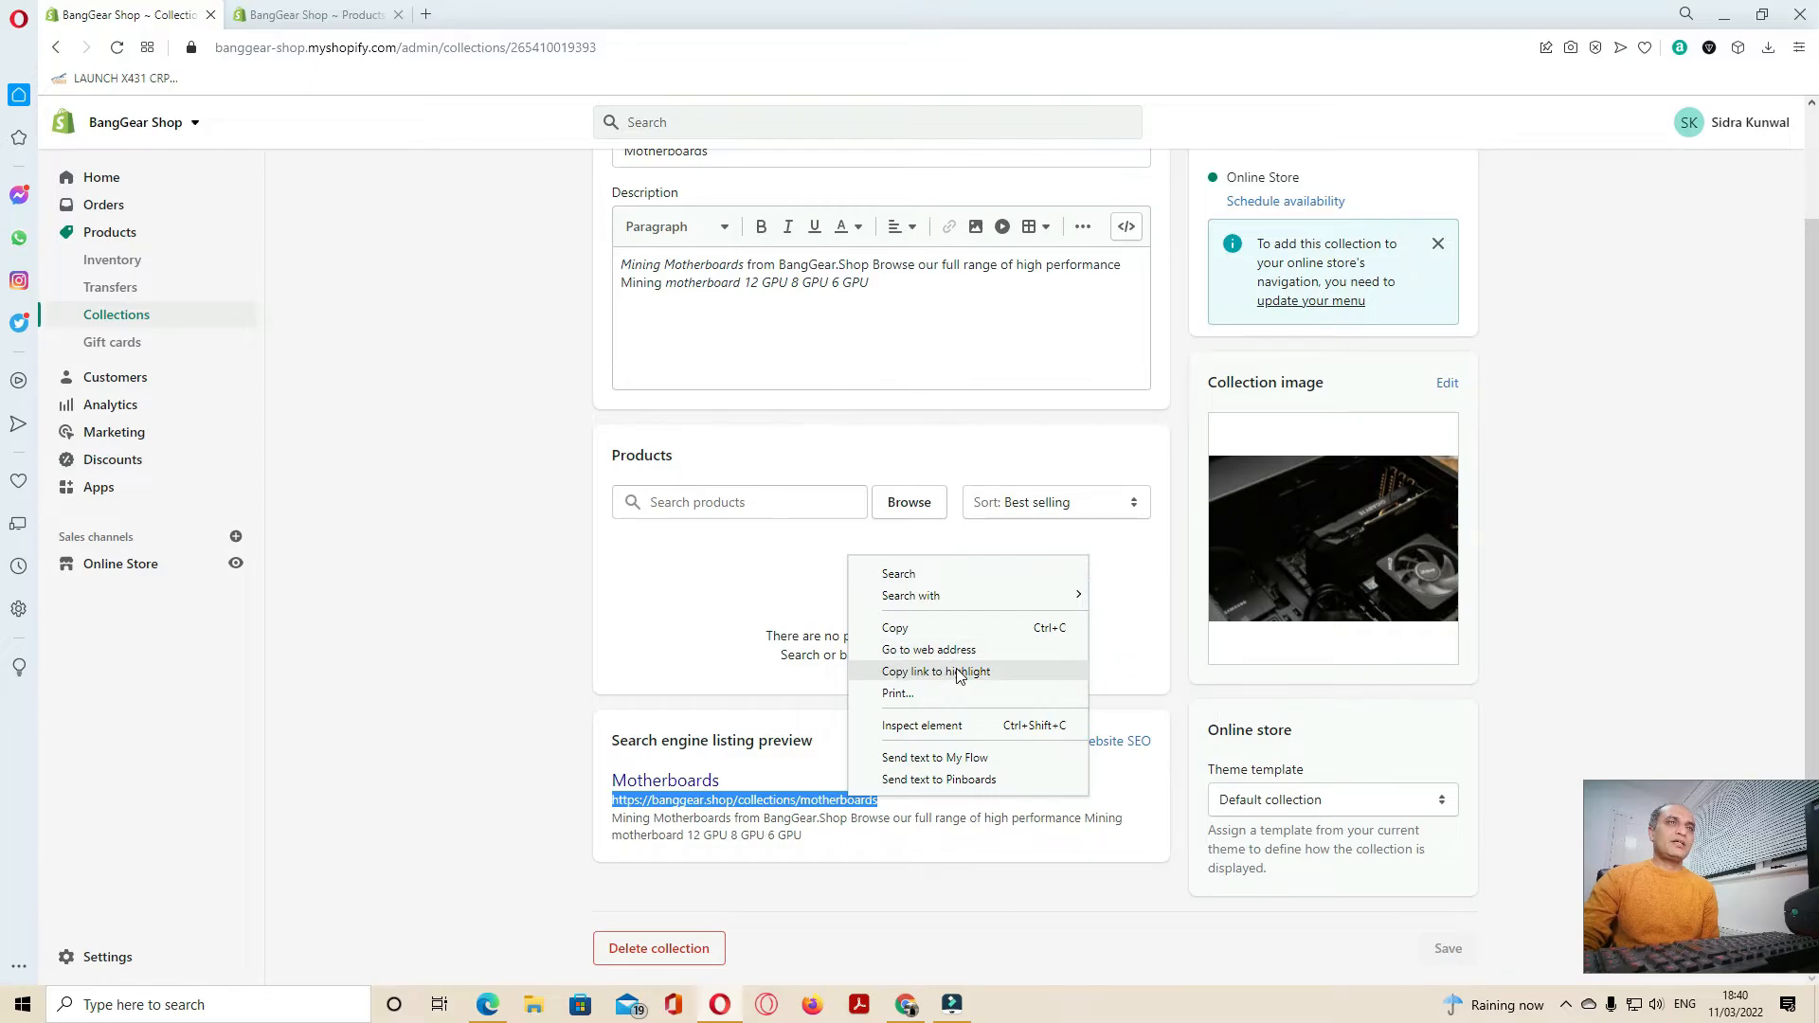
{"action": "left_click", "coordinate": [957, 650]}
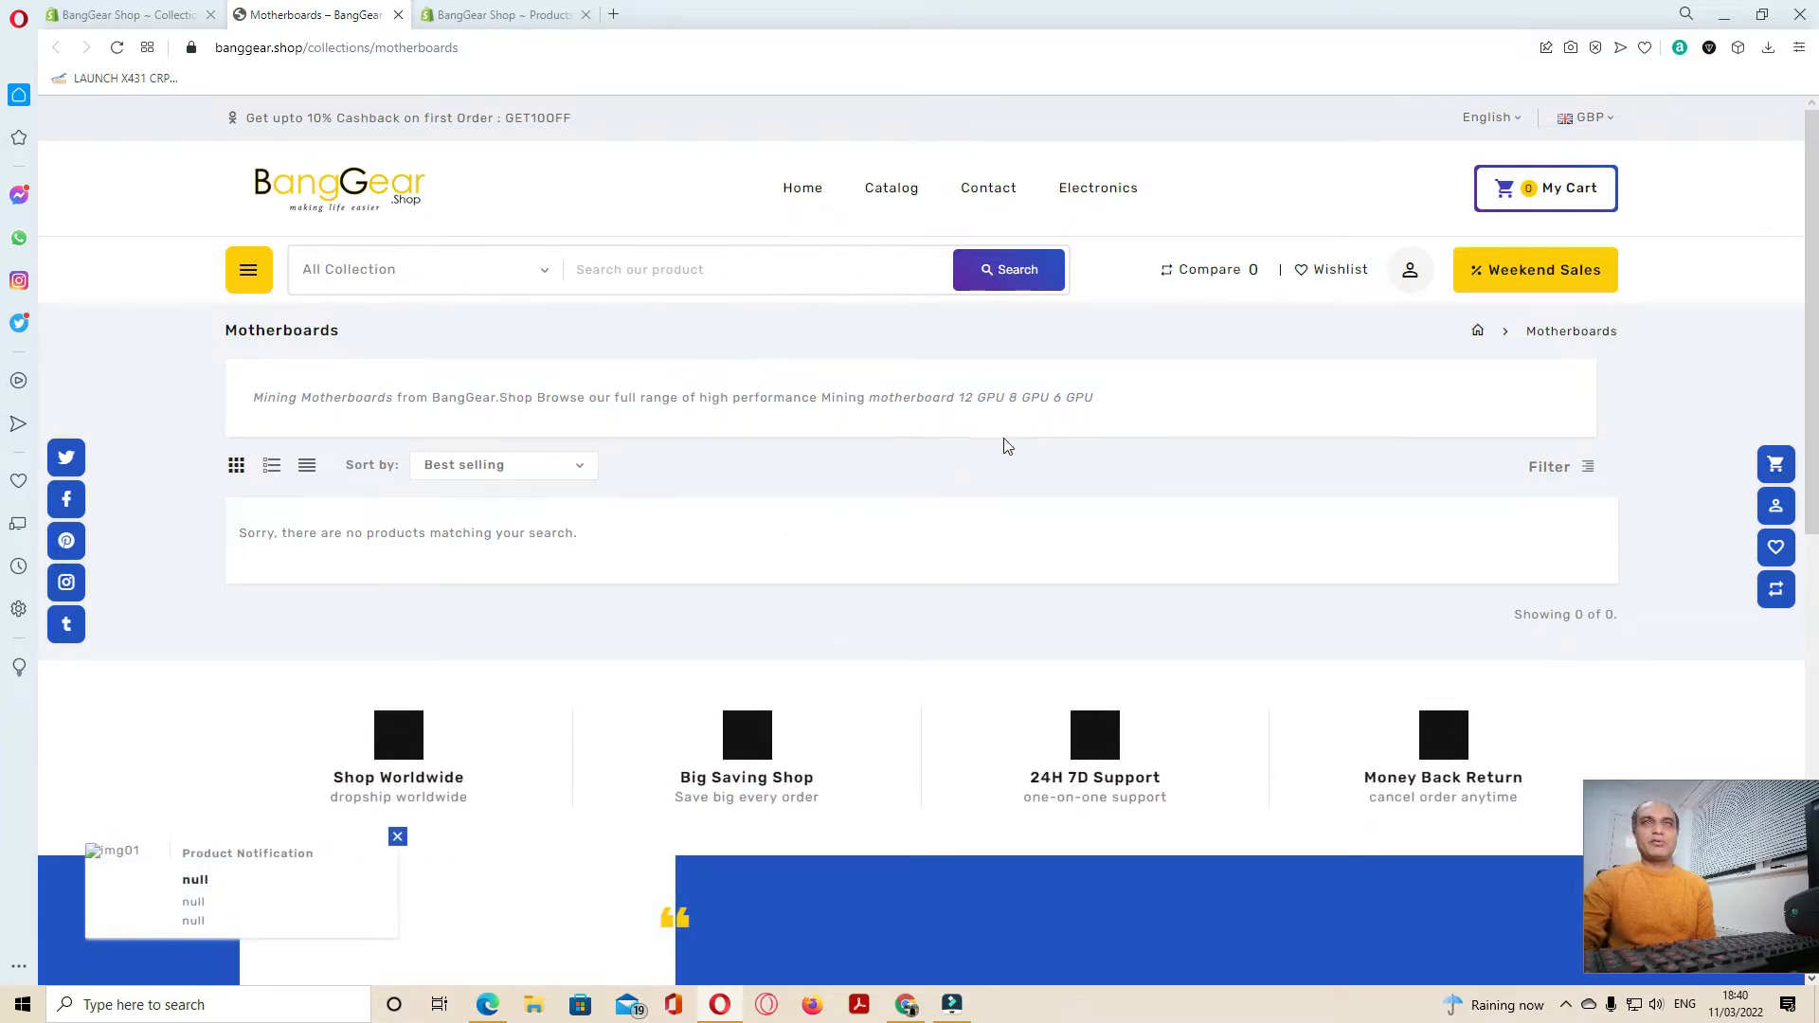
Return to the store admin and open the Electronics collection from the collections list
{"action": "key", "text": "ctrl+Tab"}
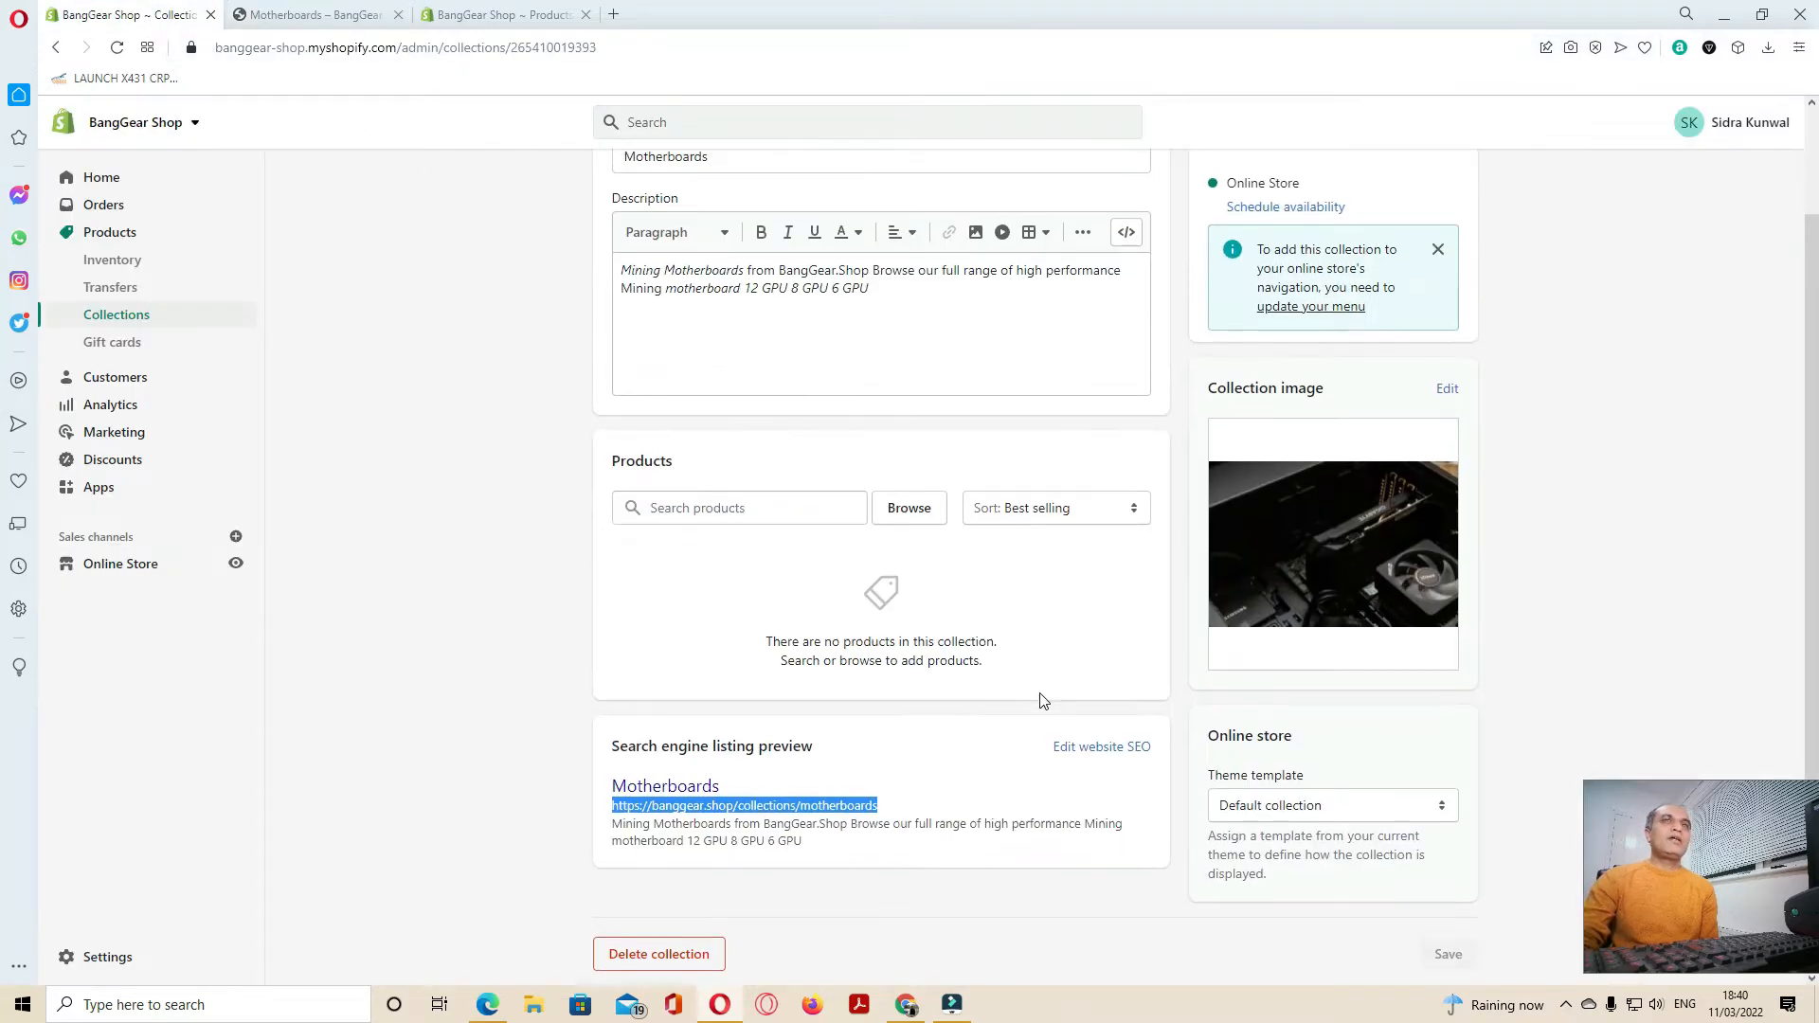
{"action": "scroll", "coordinate": [1047, 549], "scroll_direction": "up", "scroll_amount": 1}
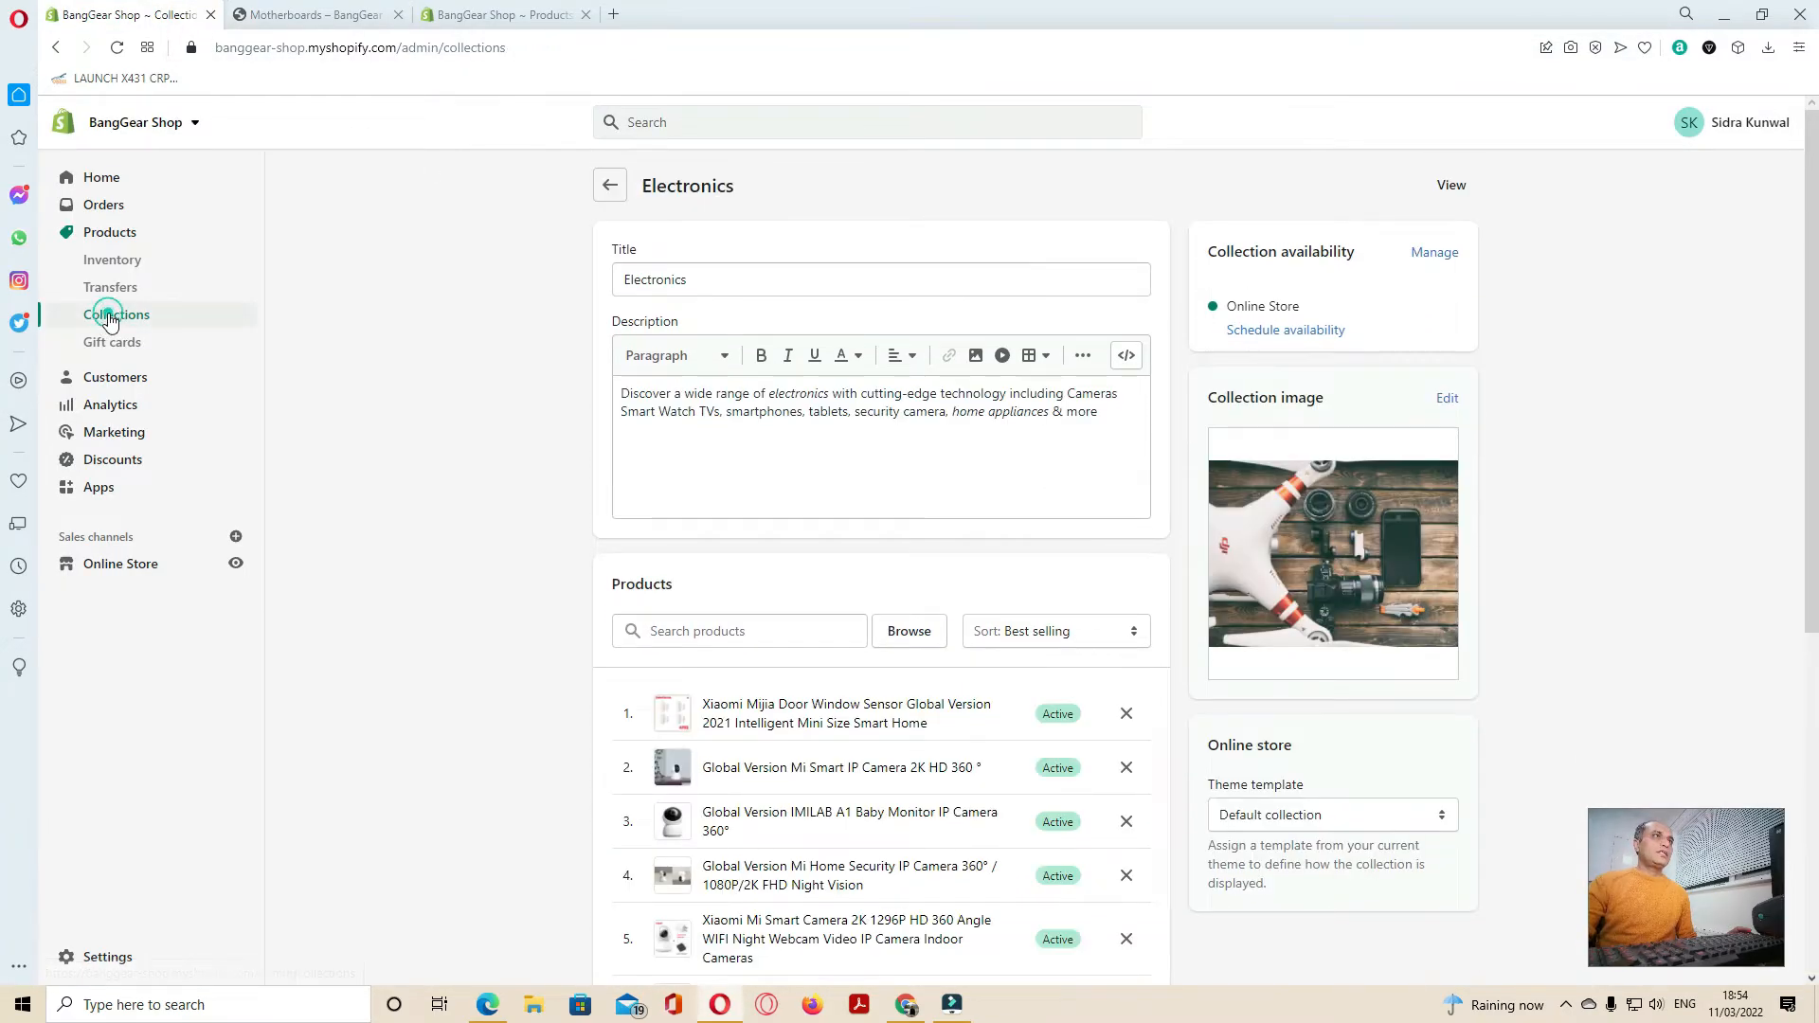
{"action": "left_click", "coordinate": [114, 316]}
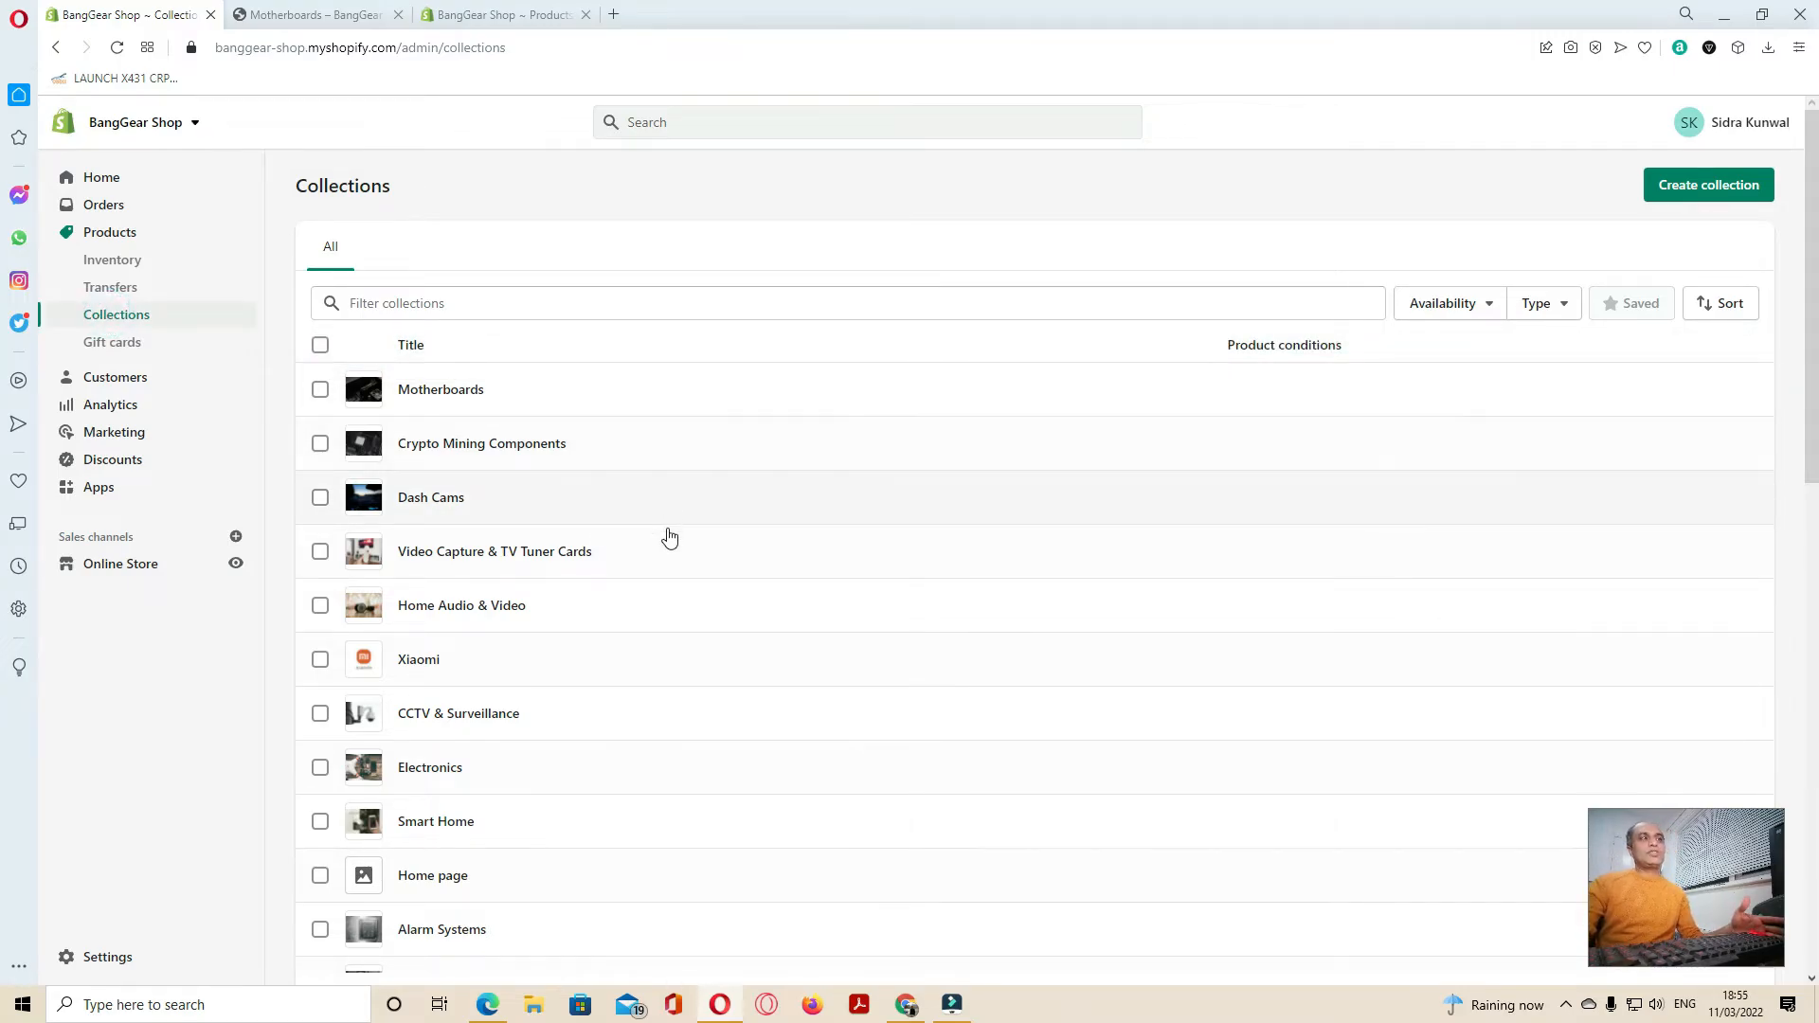
{"action": "scroll", "coordinate": [657, 569], "scroll_direction": "down", "scroll_amount": 3}
{"action": "left_click", "coordinate": [441, 487]}
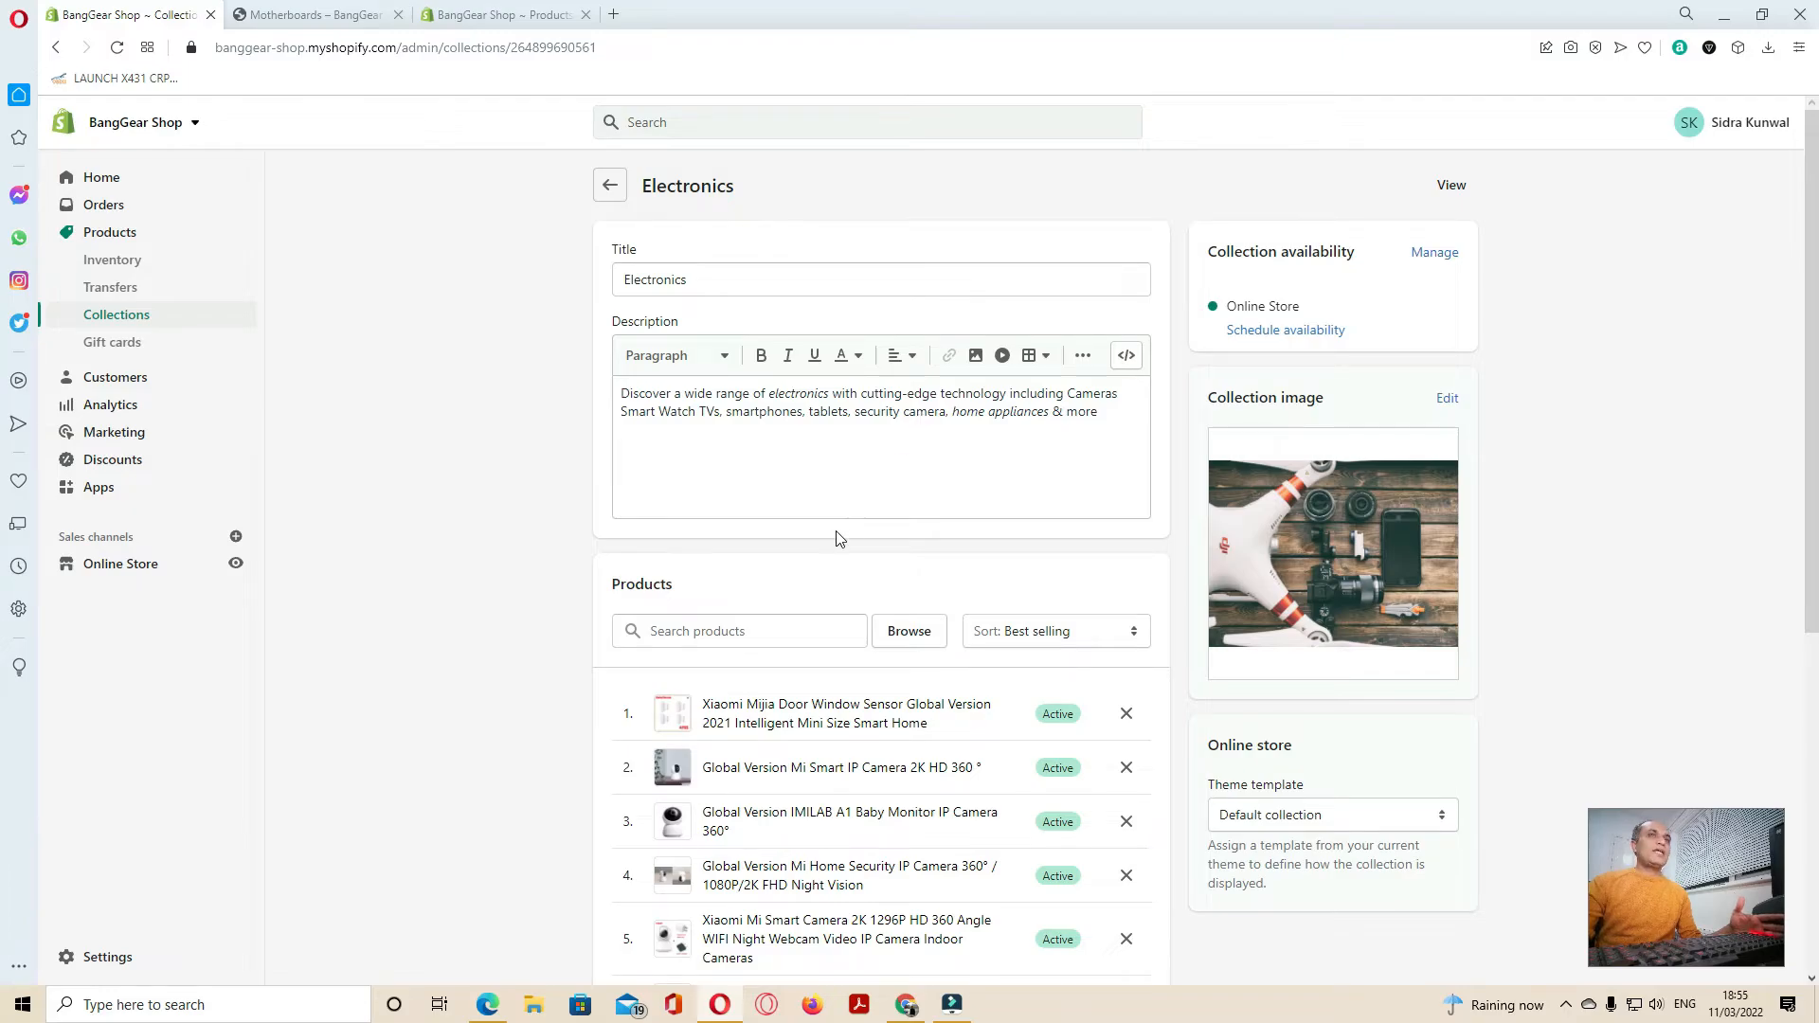
Review the Electronics collection's products, open its storefront page from the search engine listing preview's web address, and look through the page
{"action": "scroll", "coordinate": [838, 540], "scroll_direction": "down", "scroll_amount": 1}
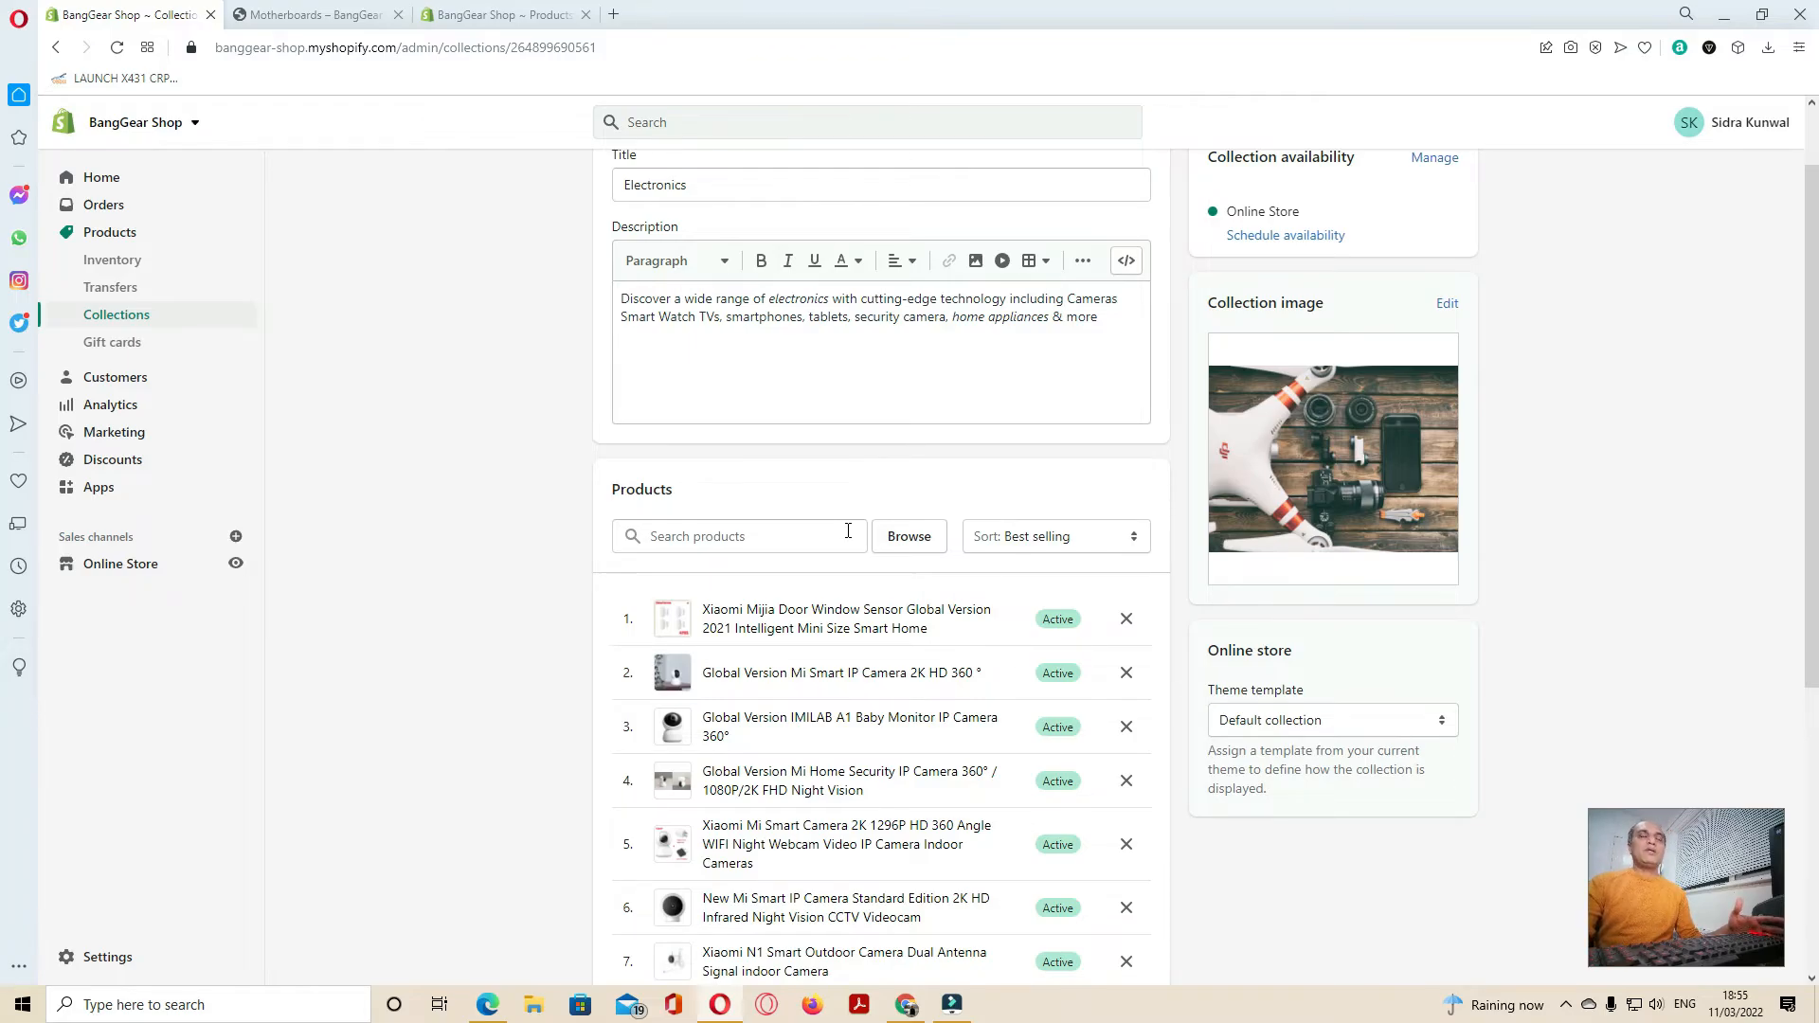
{"action": "scroll", "coordinate": [783, 451], "scroll_direction": "down", "scroll_amount": 1}
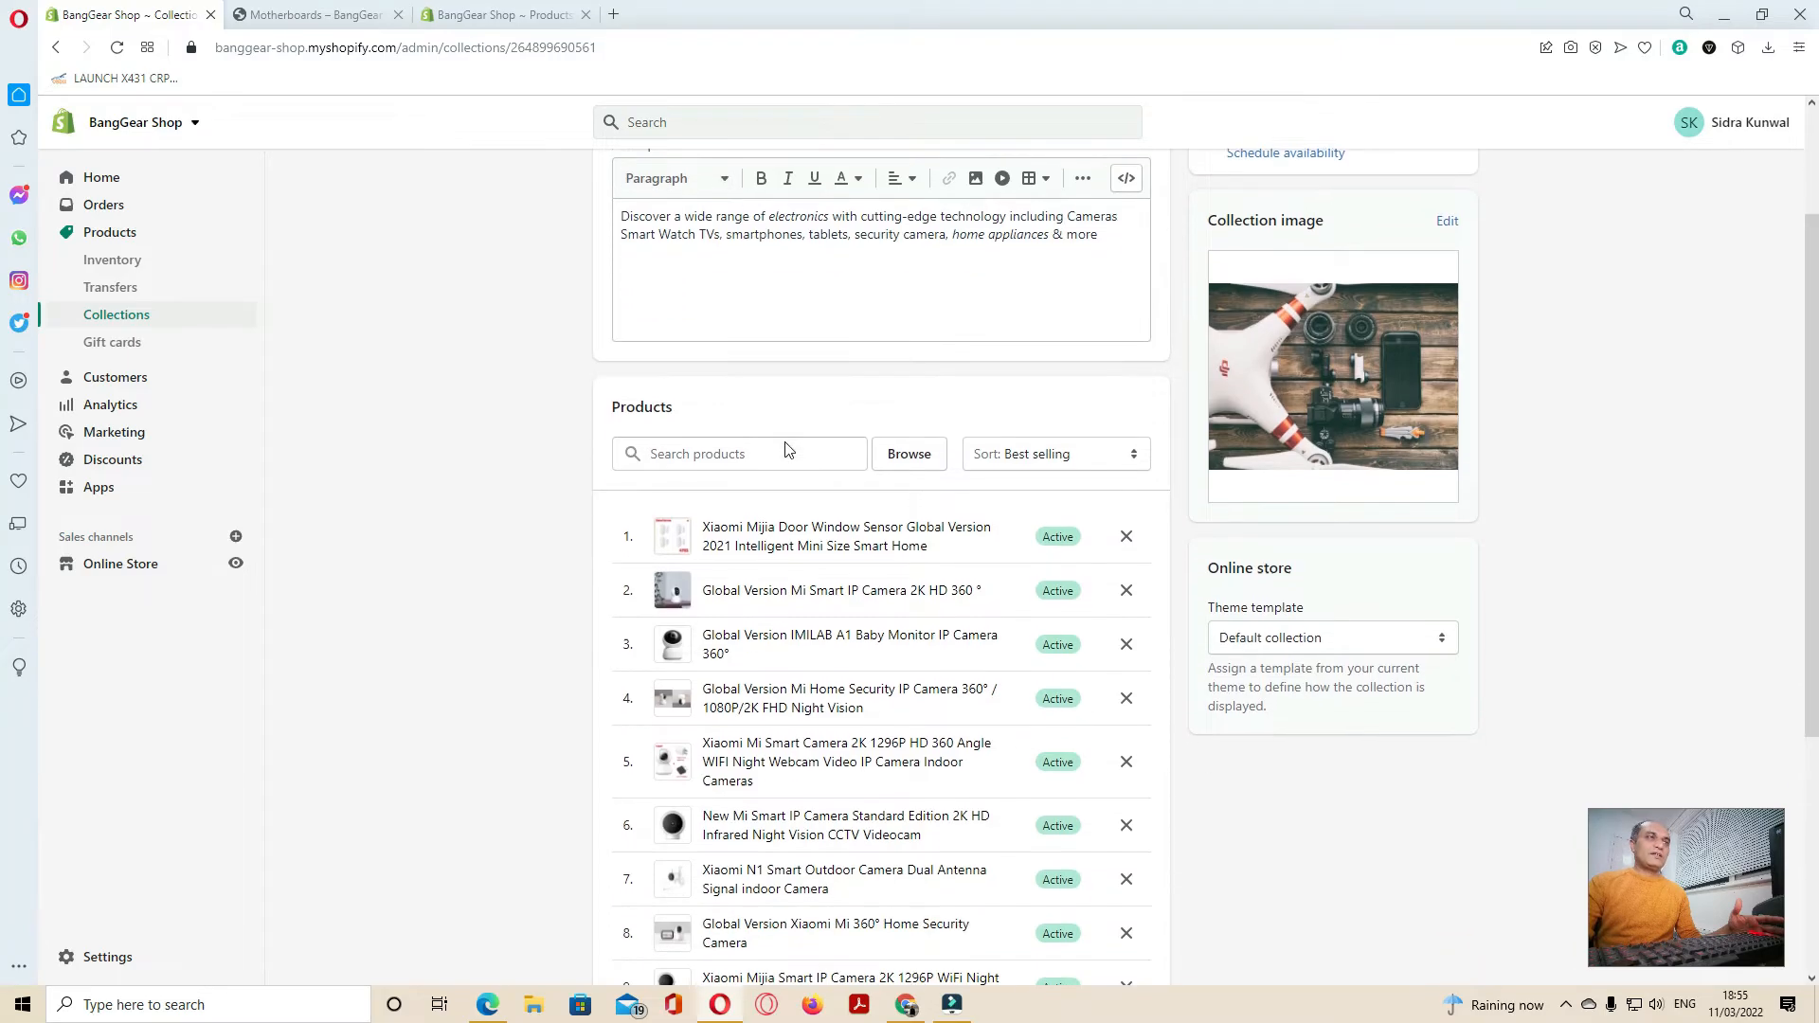
{"action": "scroll", "coordinate": [825, 534], "scroll_direction": "down", "scroll_amount": 3}
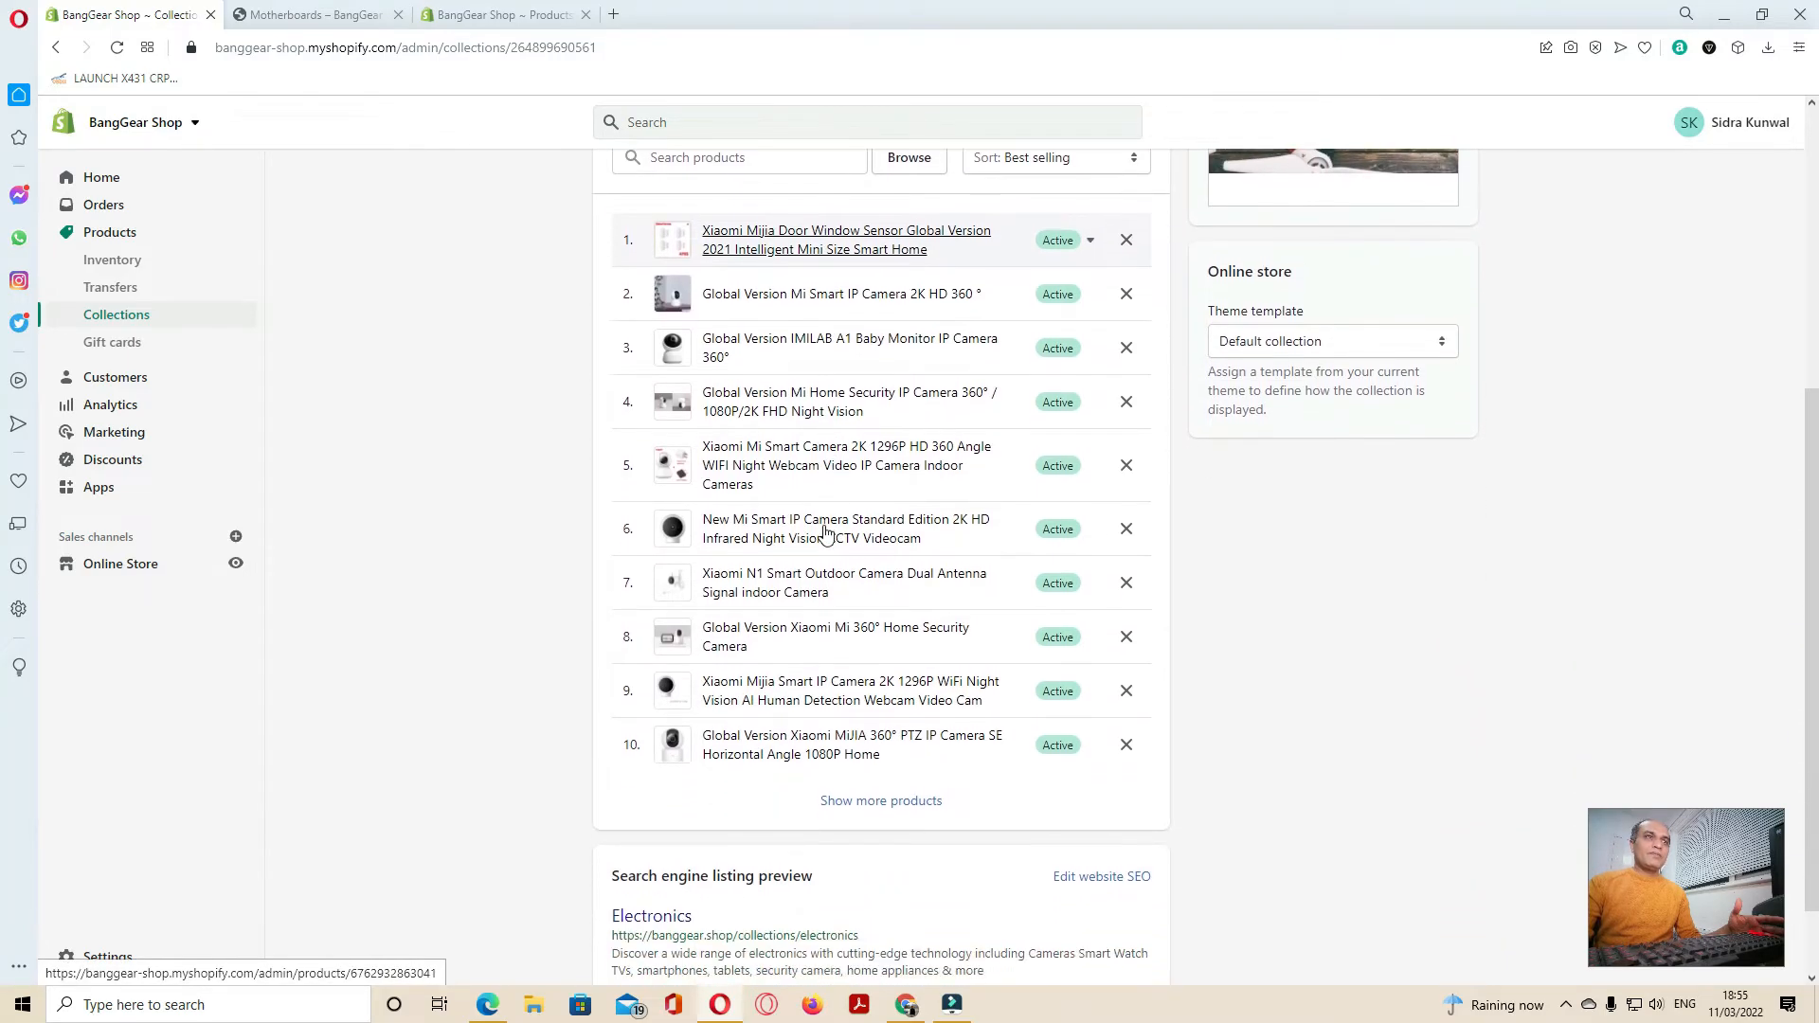
{"action": "scroll", "coordinate": [846, 720], "scroll_direction": "up", "scroll_amount": 2}
{"action": "scroll", "coordinate": [846, 720], "scroll_direction": "down", "scroll_amount": 3}
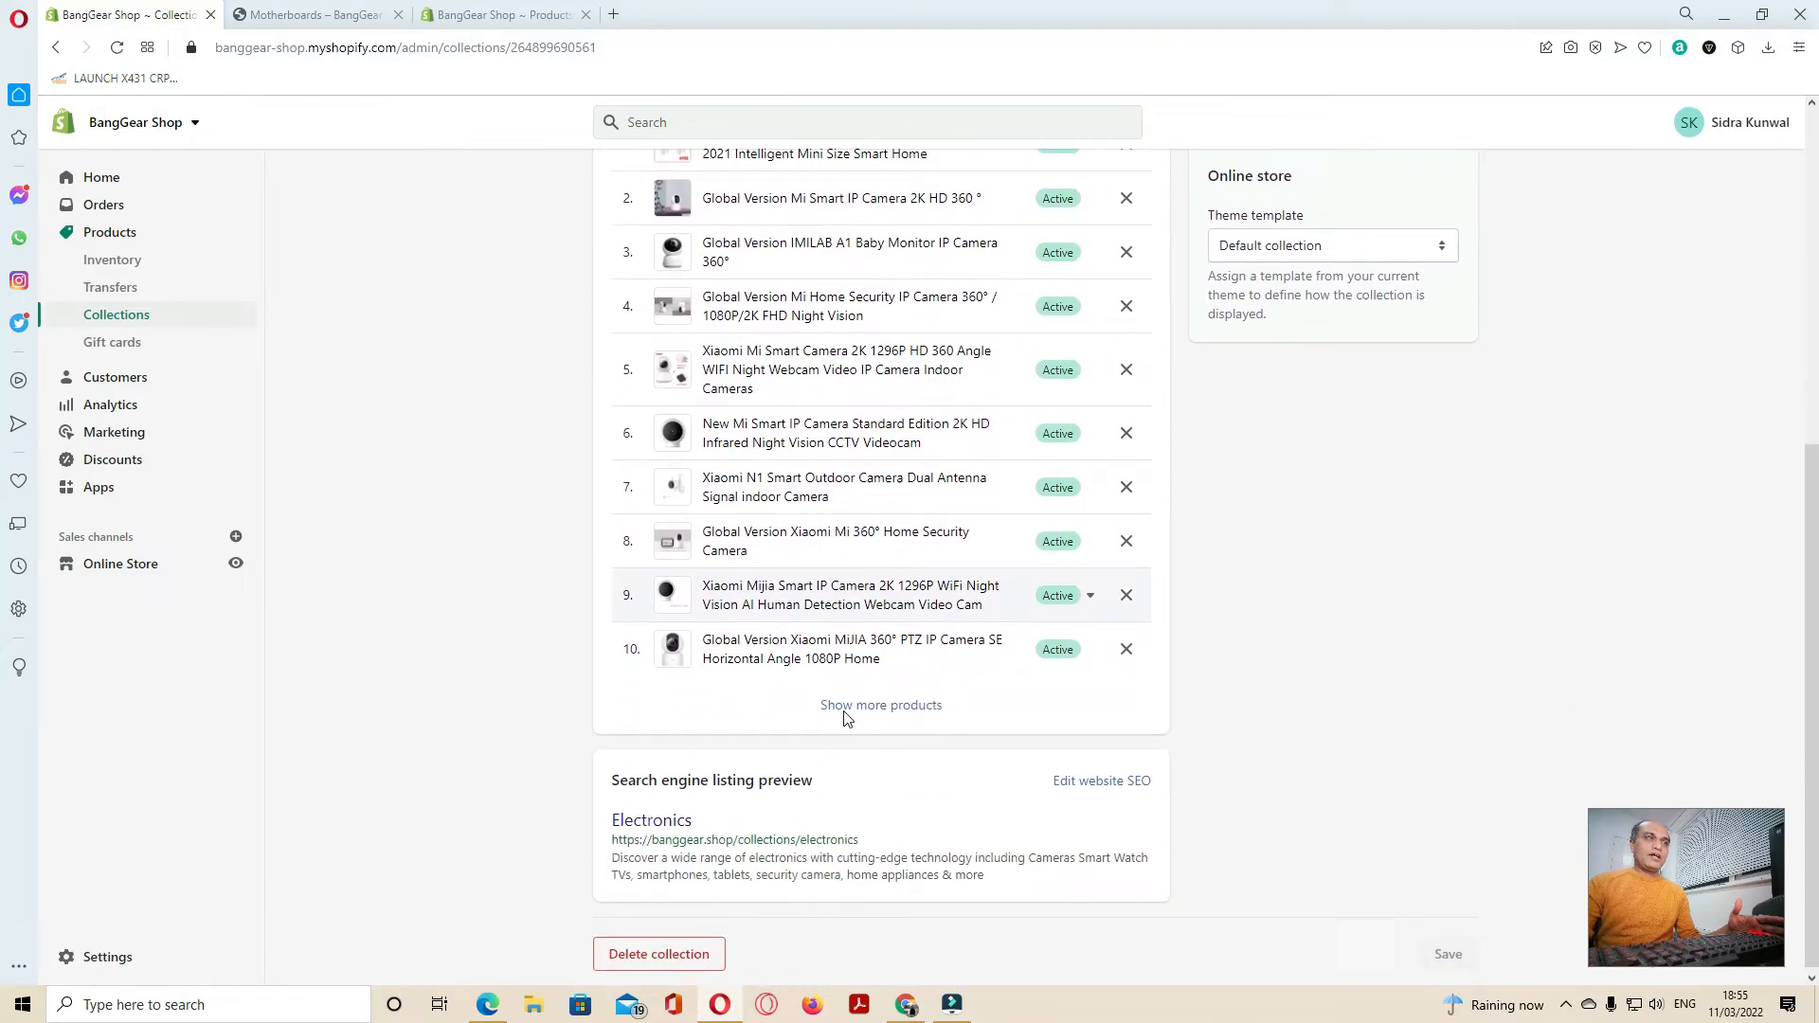
{"action": "triple_click", "coordinate": [791, 834]}
{"action": "right_click", "coordinate": [791, 834]}
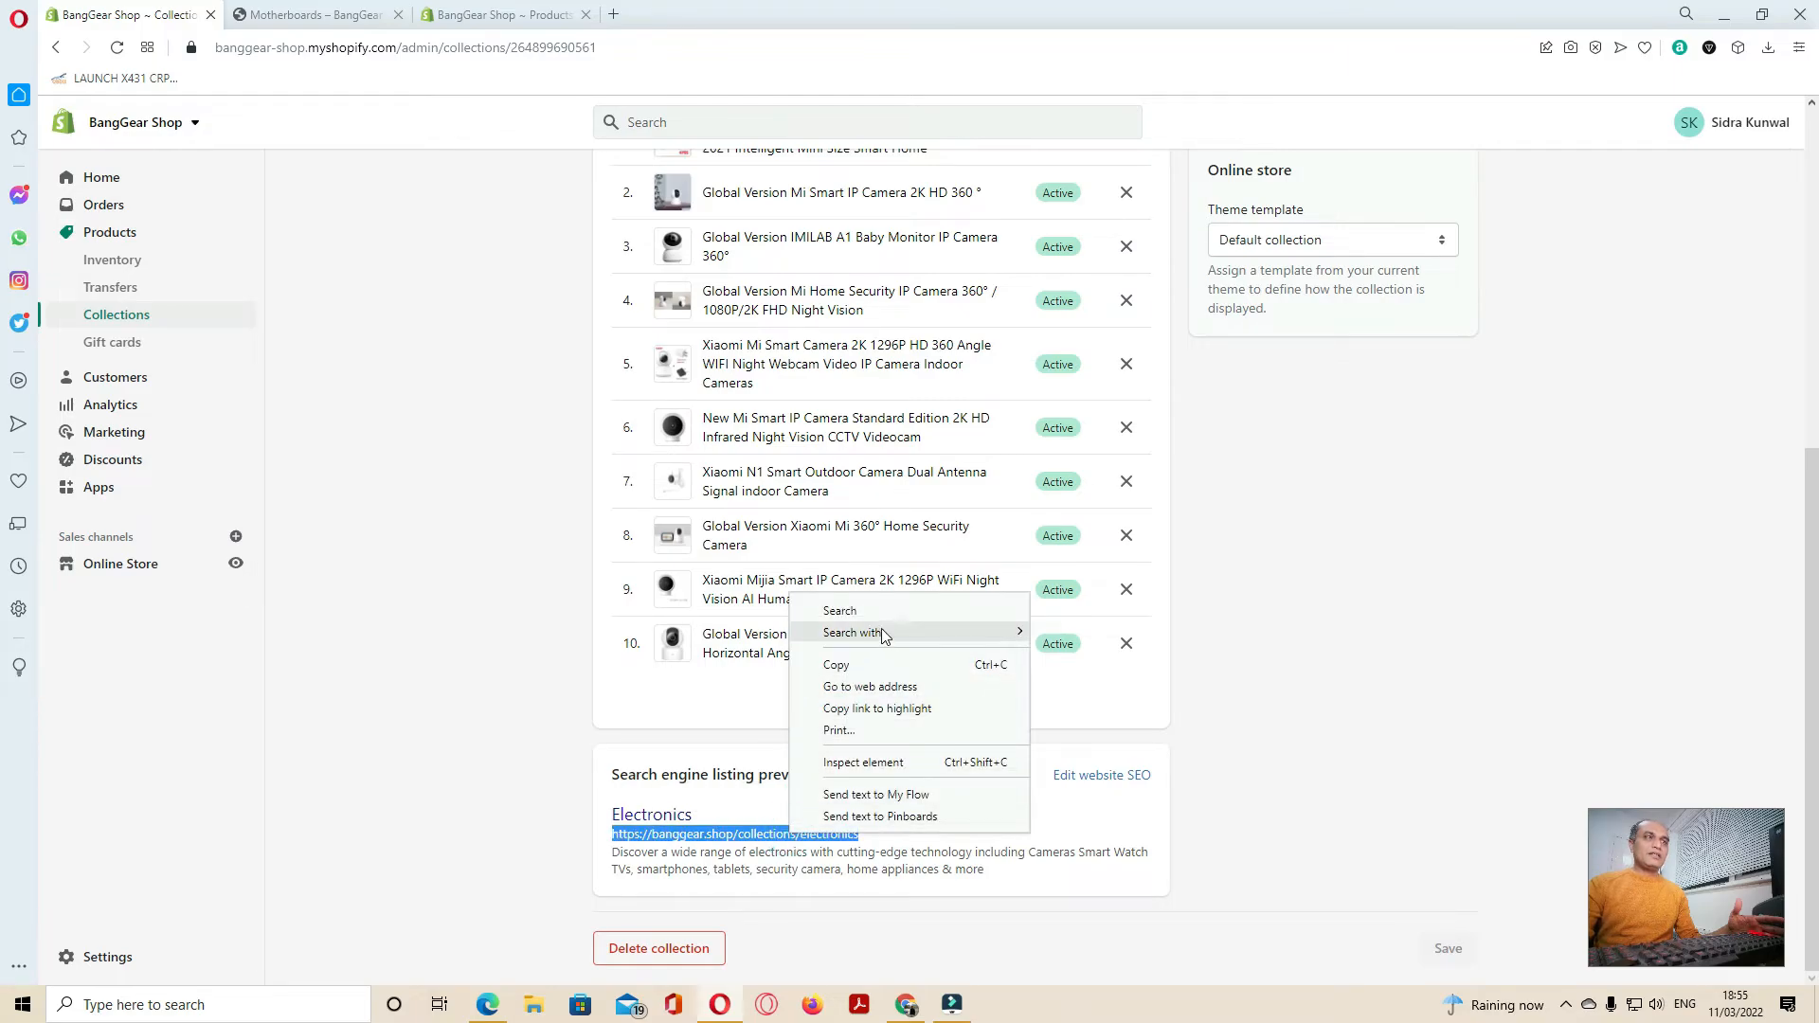
{"action": "left_click", "coordinate": [902, 689]}
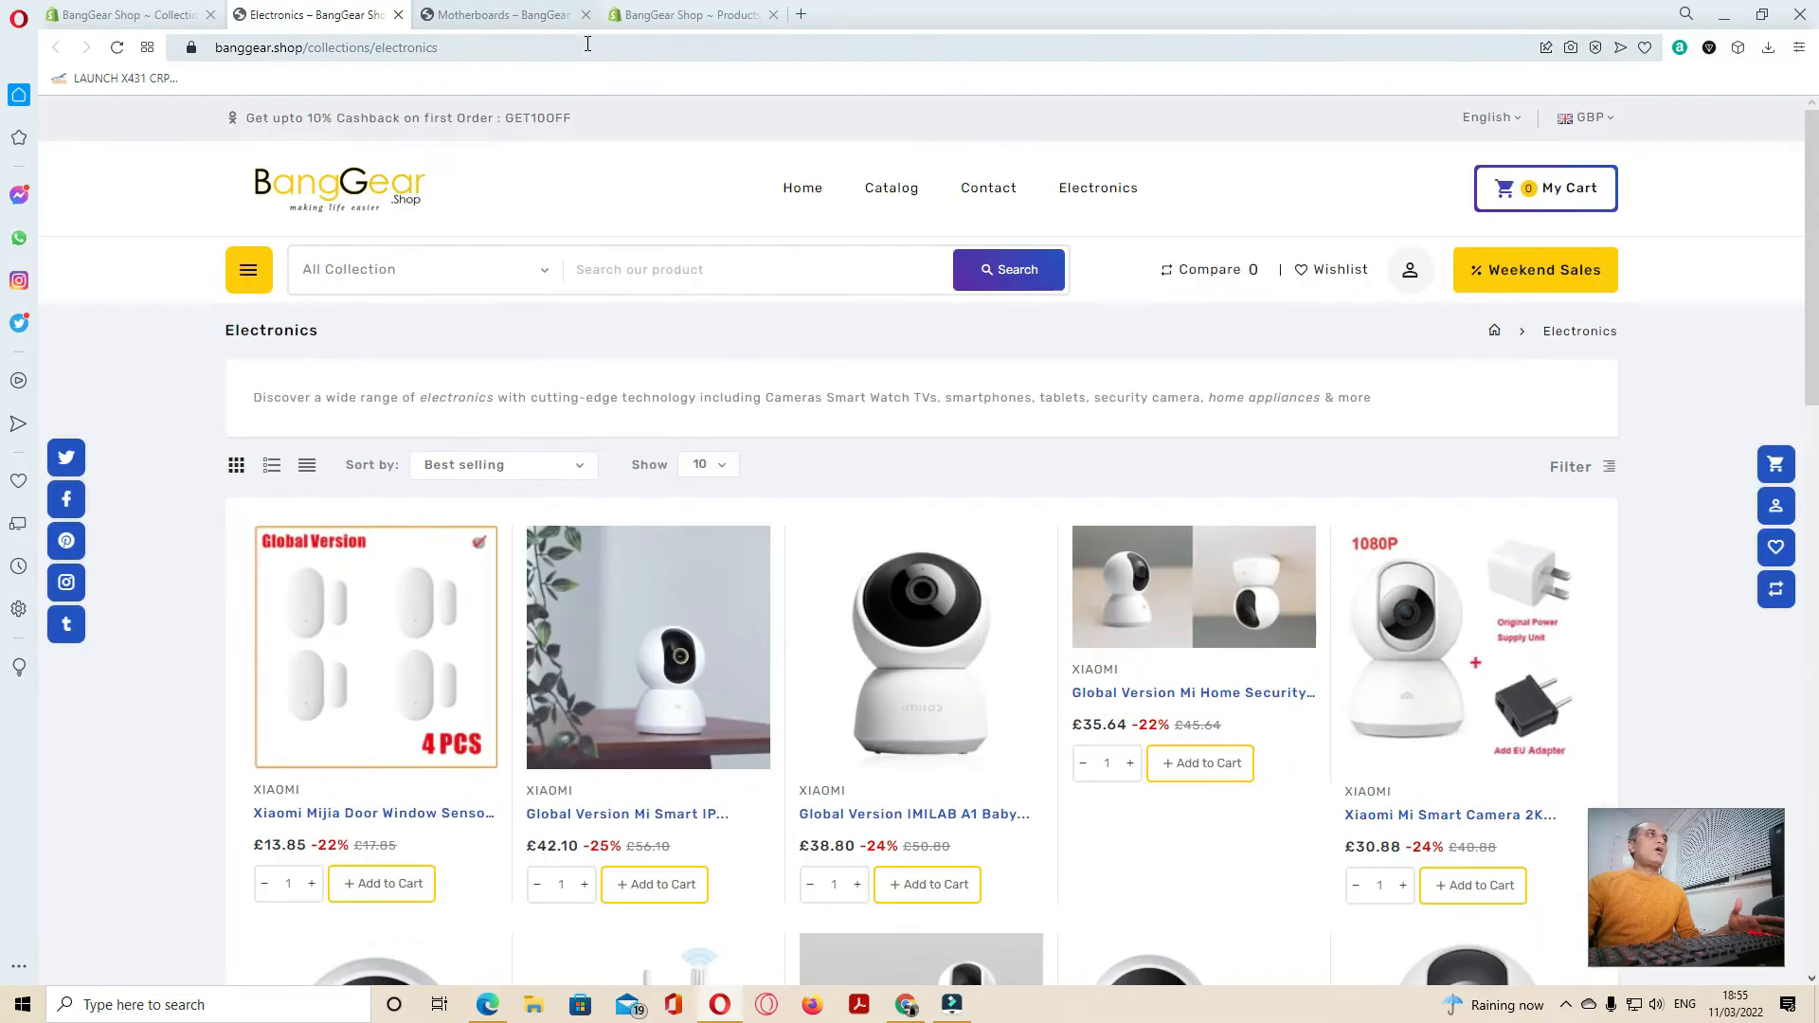
{"action": "scroll", "coordinate": [746, 403], "scroll_direction": "down", "scroll_amount": 10}
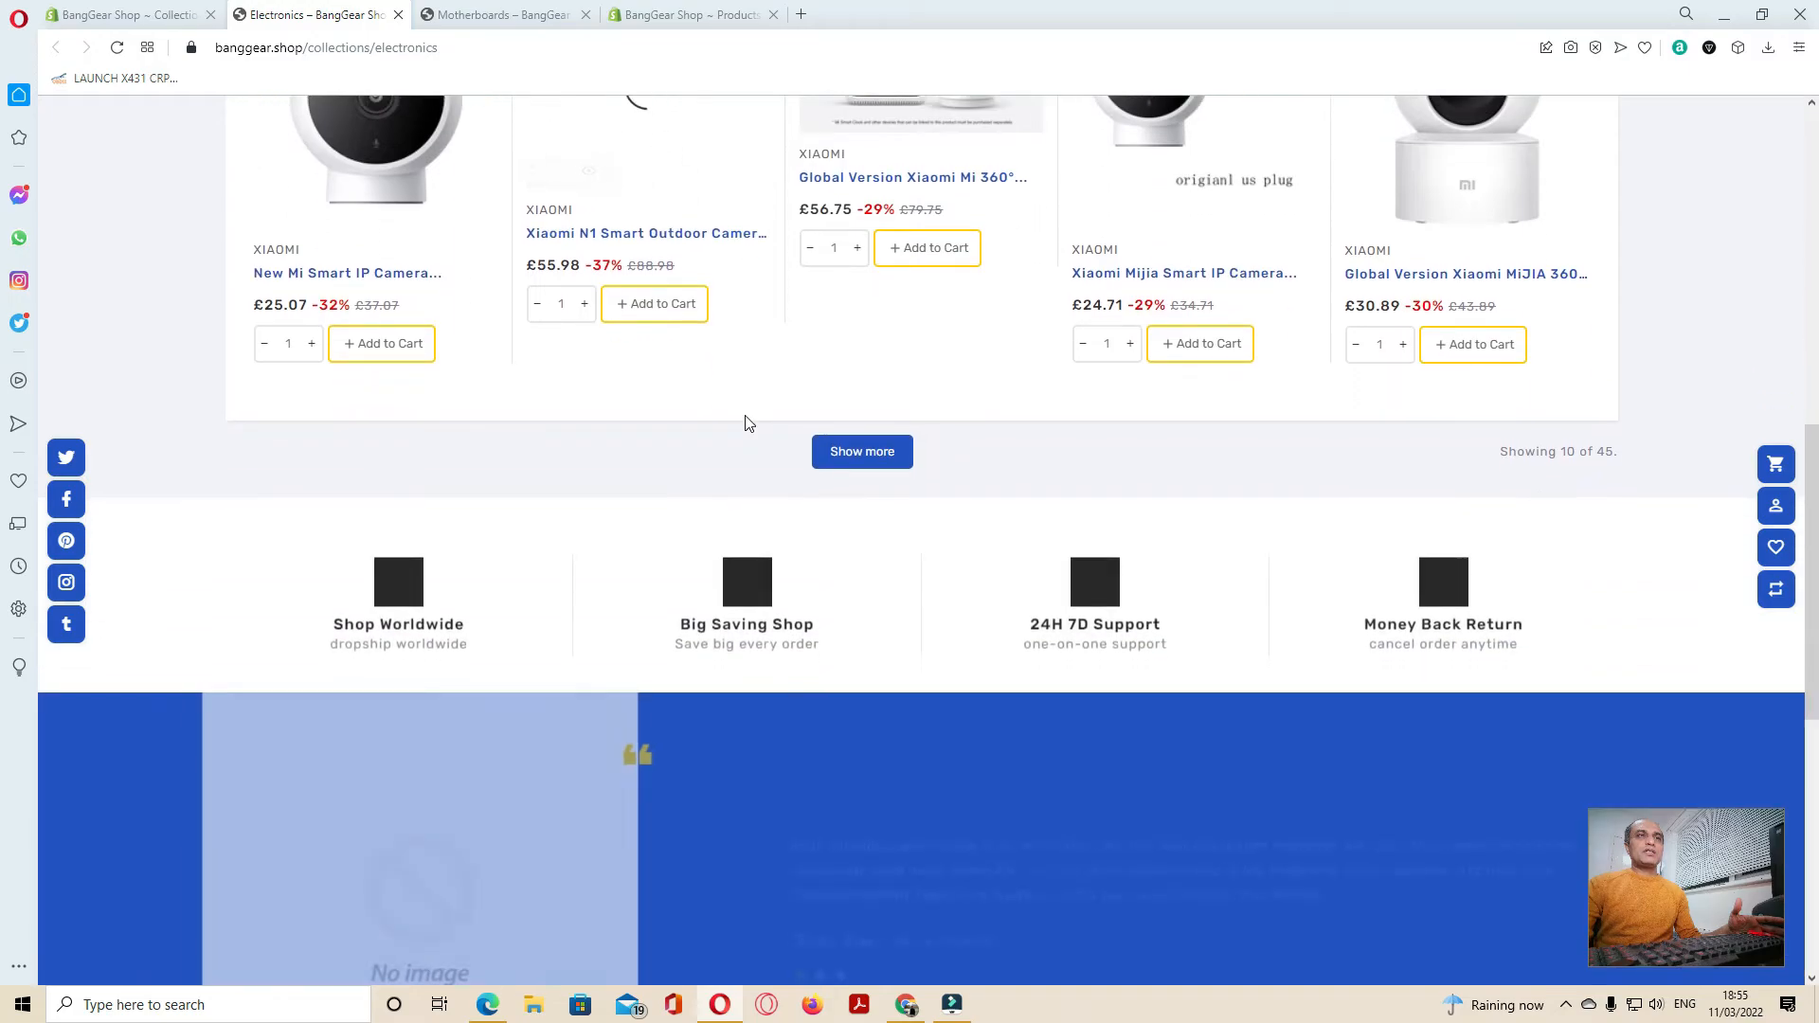
{"action": "scroll", "coordinate": [744, 440], "scroll_direction": "up", "scroll_amount": 10}
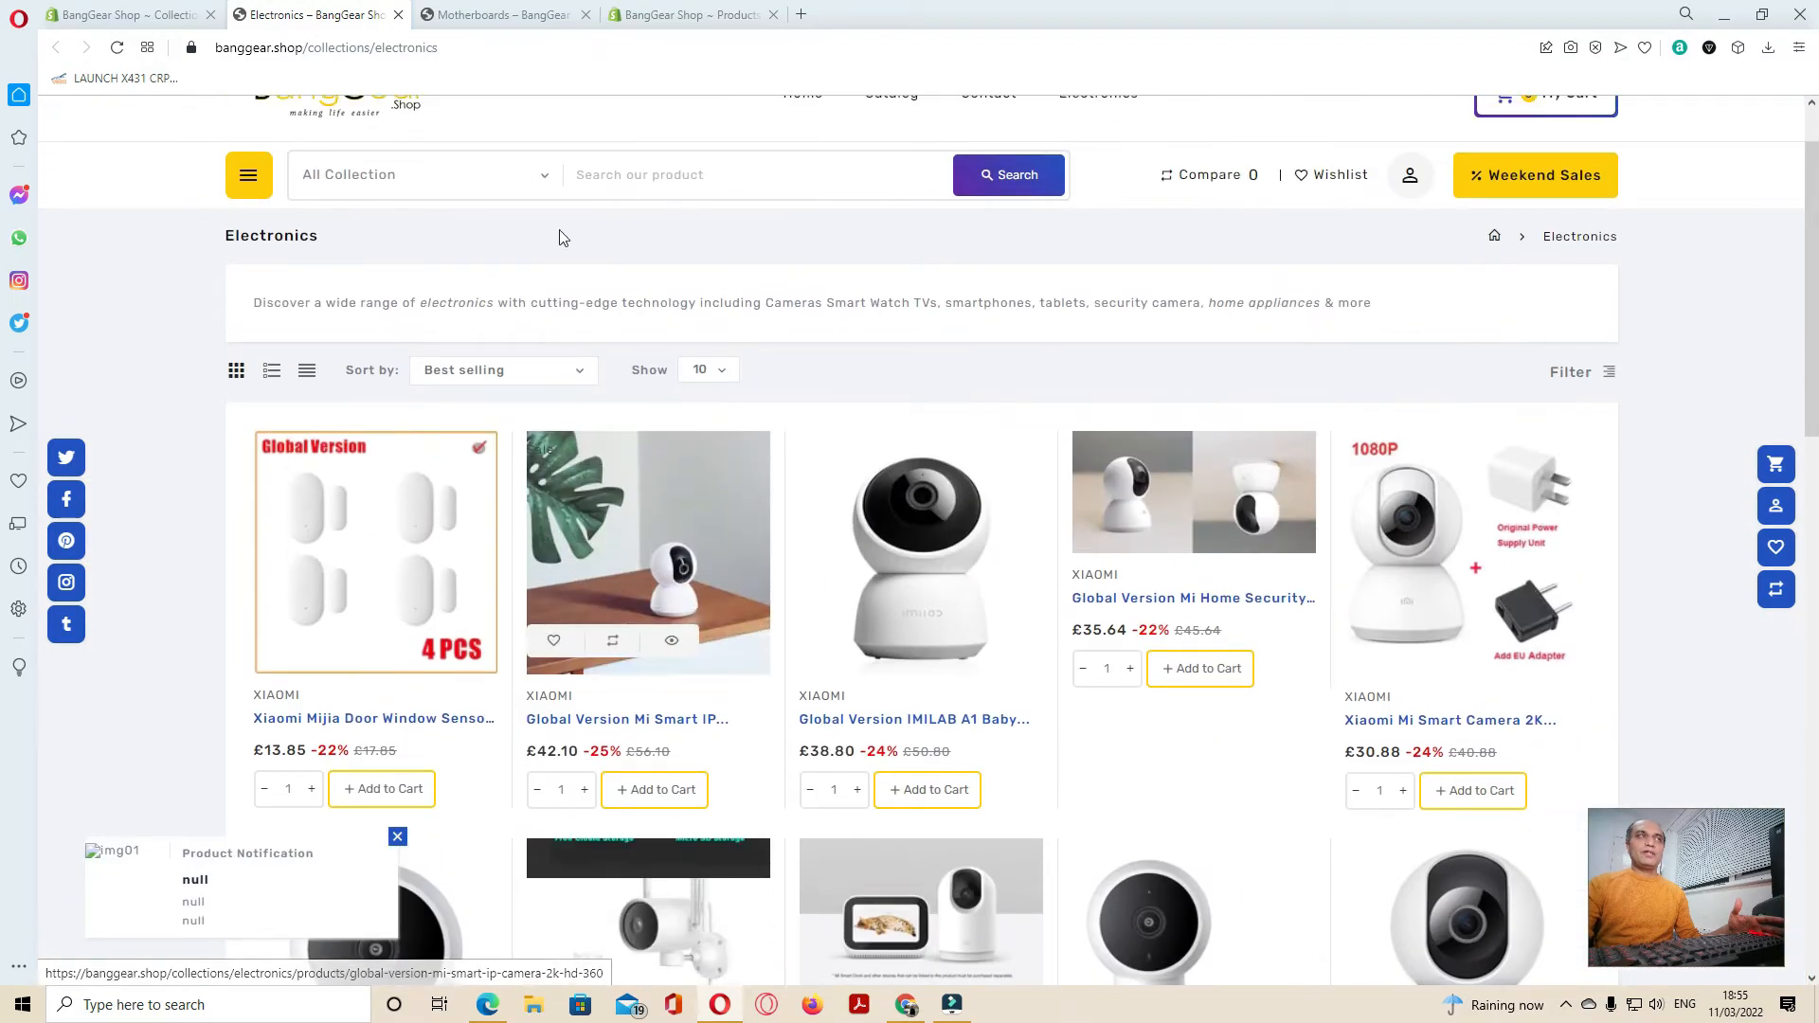
Go back to the Electronics collection in the admin and open its Global Version Mi Smart IP Camera 2K HD 360° product in a separate tab
{"action": "left_click", "coordinate": [176, 14]}
{"action": "scroll", "coordinate": [852, 379], "scroll_direction": "up", "scroll_amount": 2}
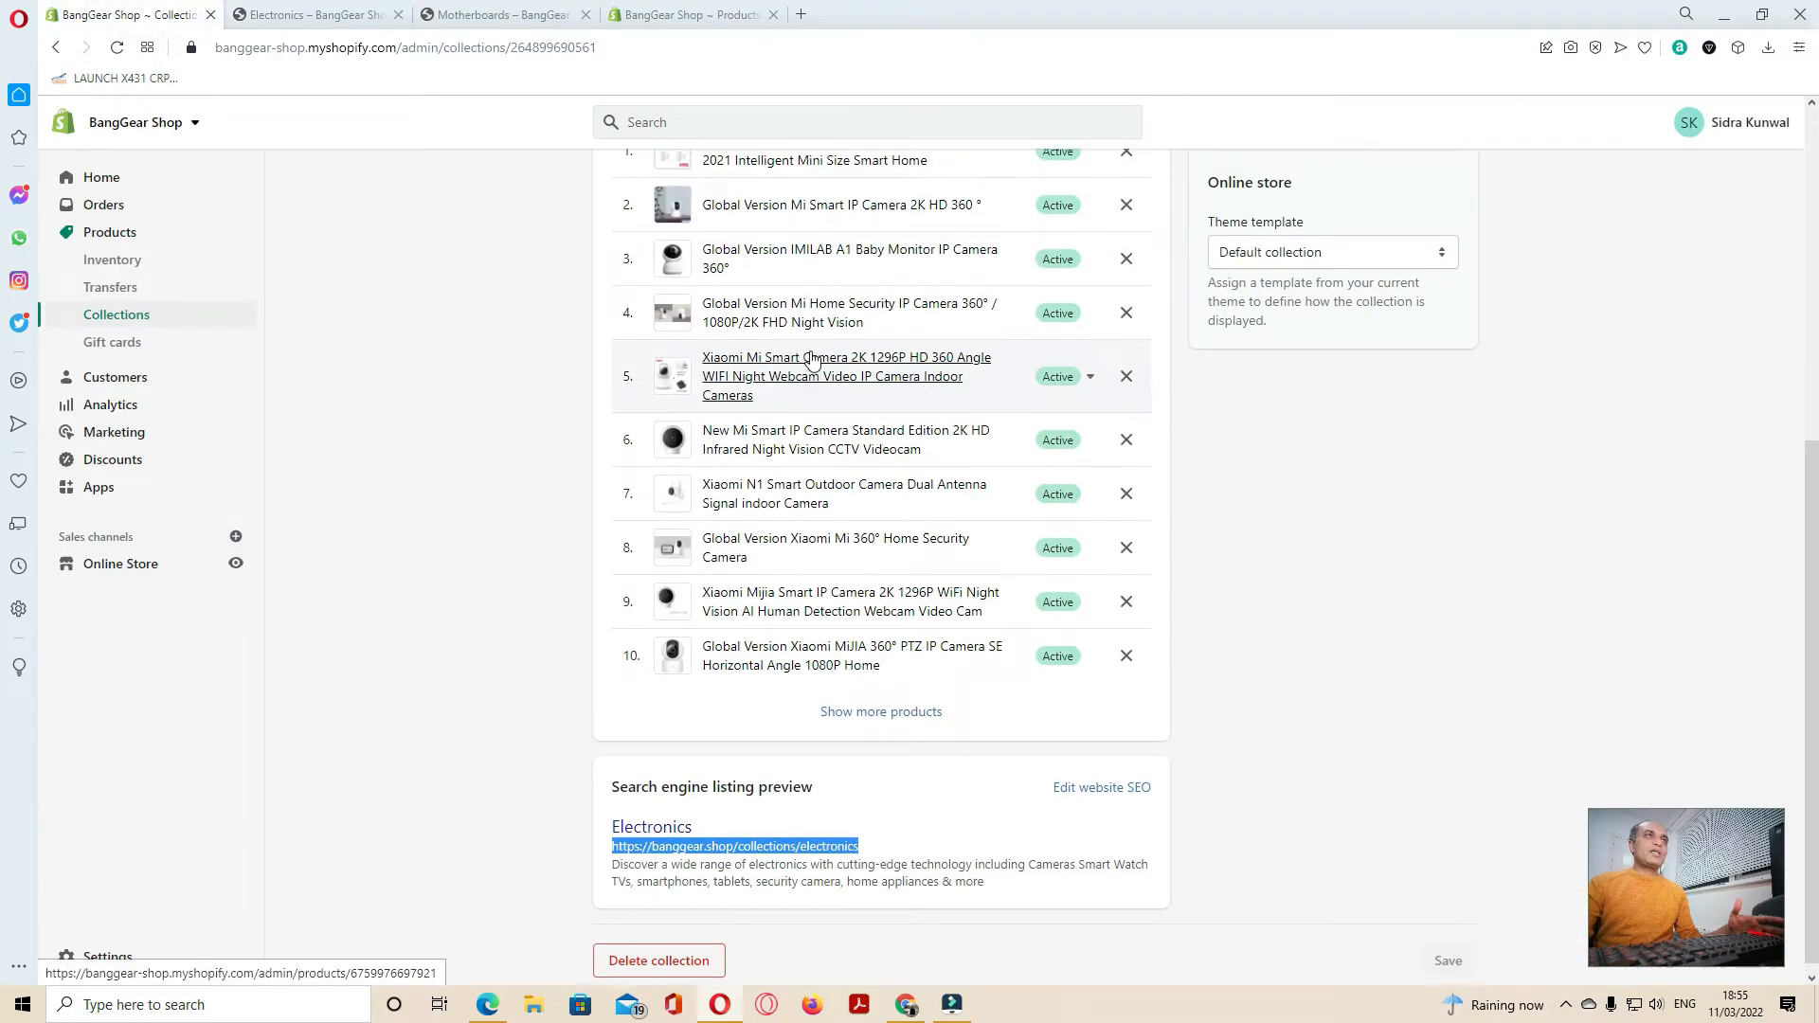
{"action": "right_click", "coordinate": [891, 399]}
{"action": "left_click", "coordinate": [917, 398]}
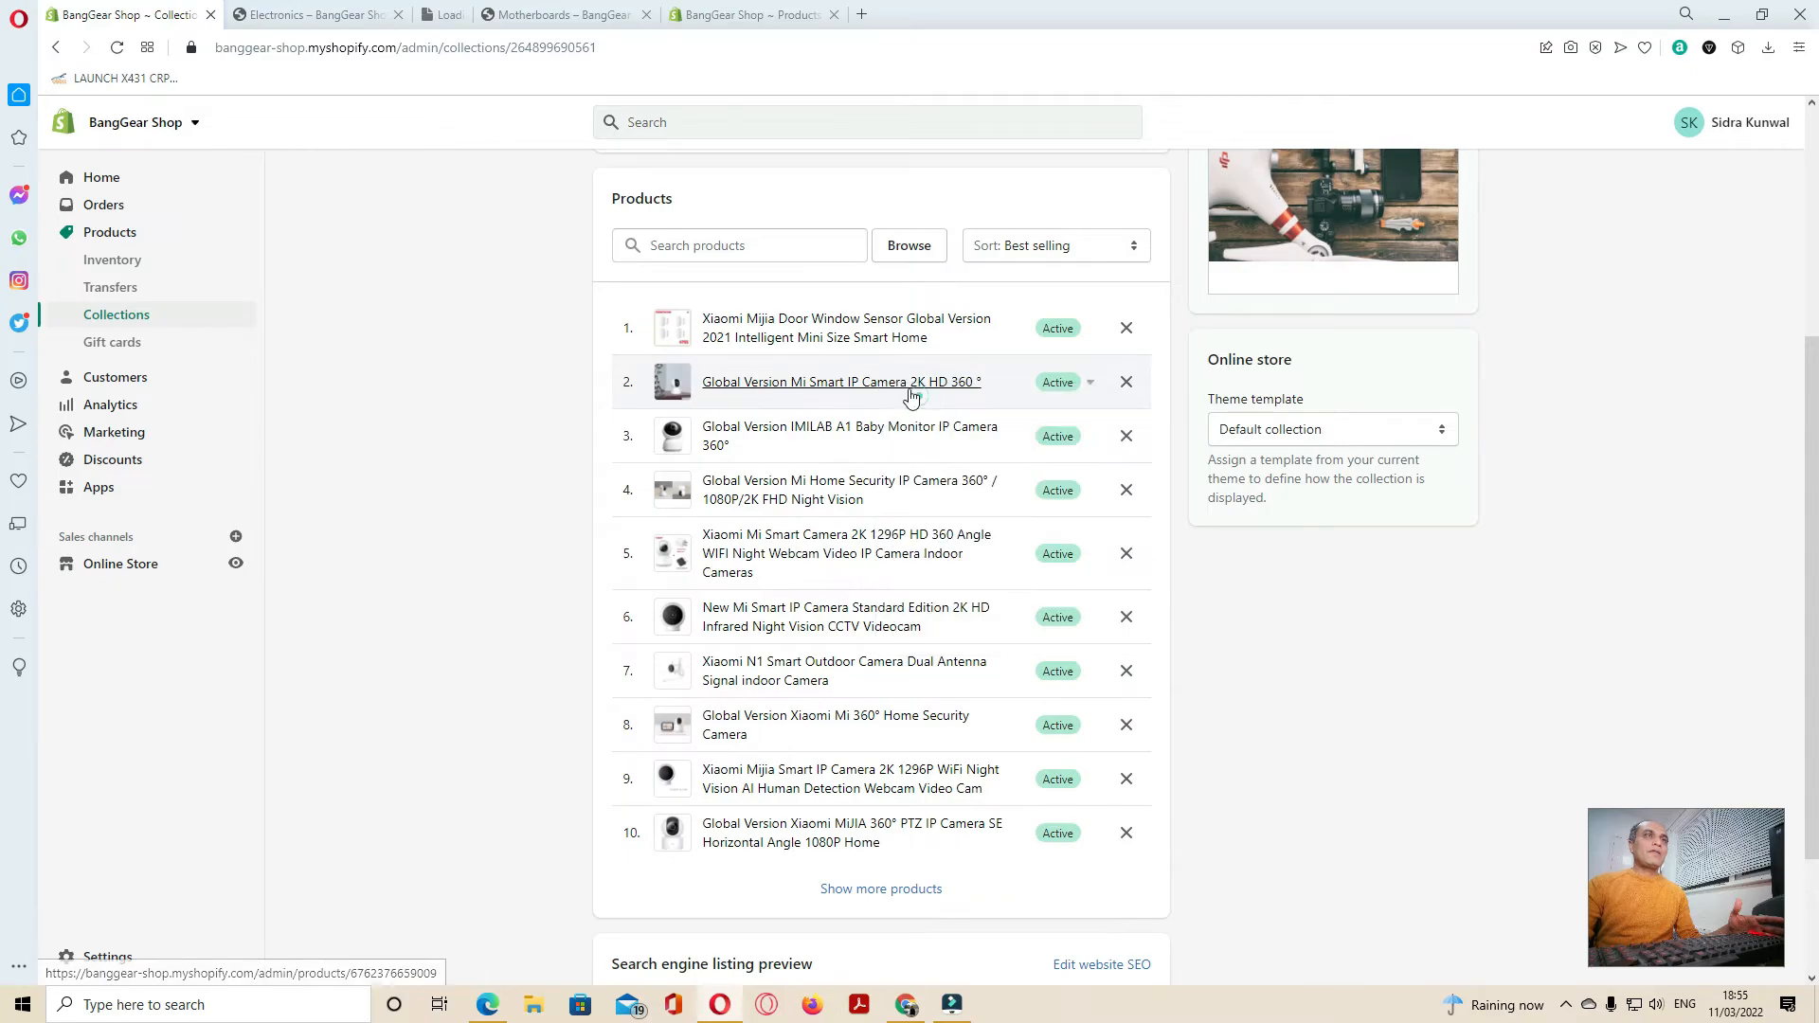
{"action": "left_click", "coordinate": [485, 13]}
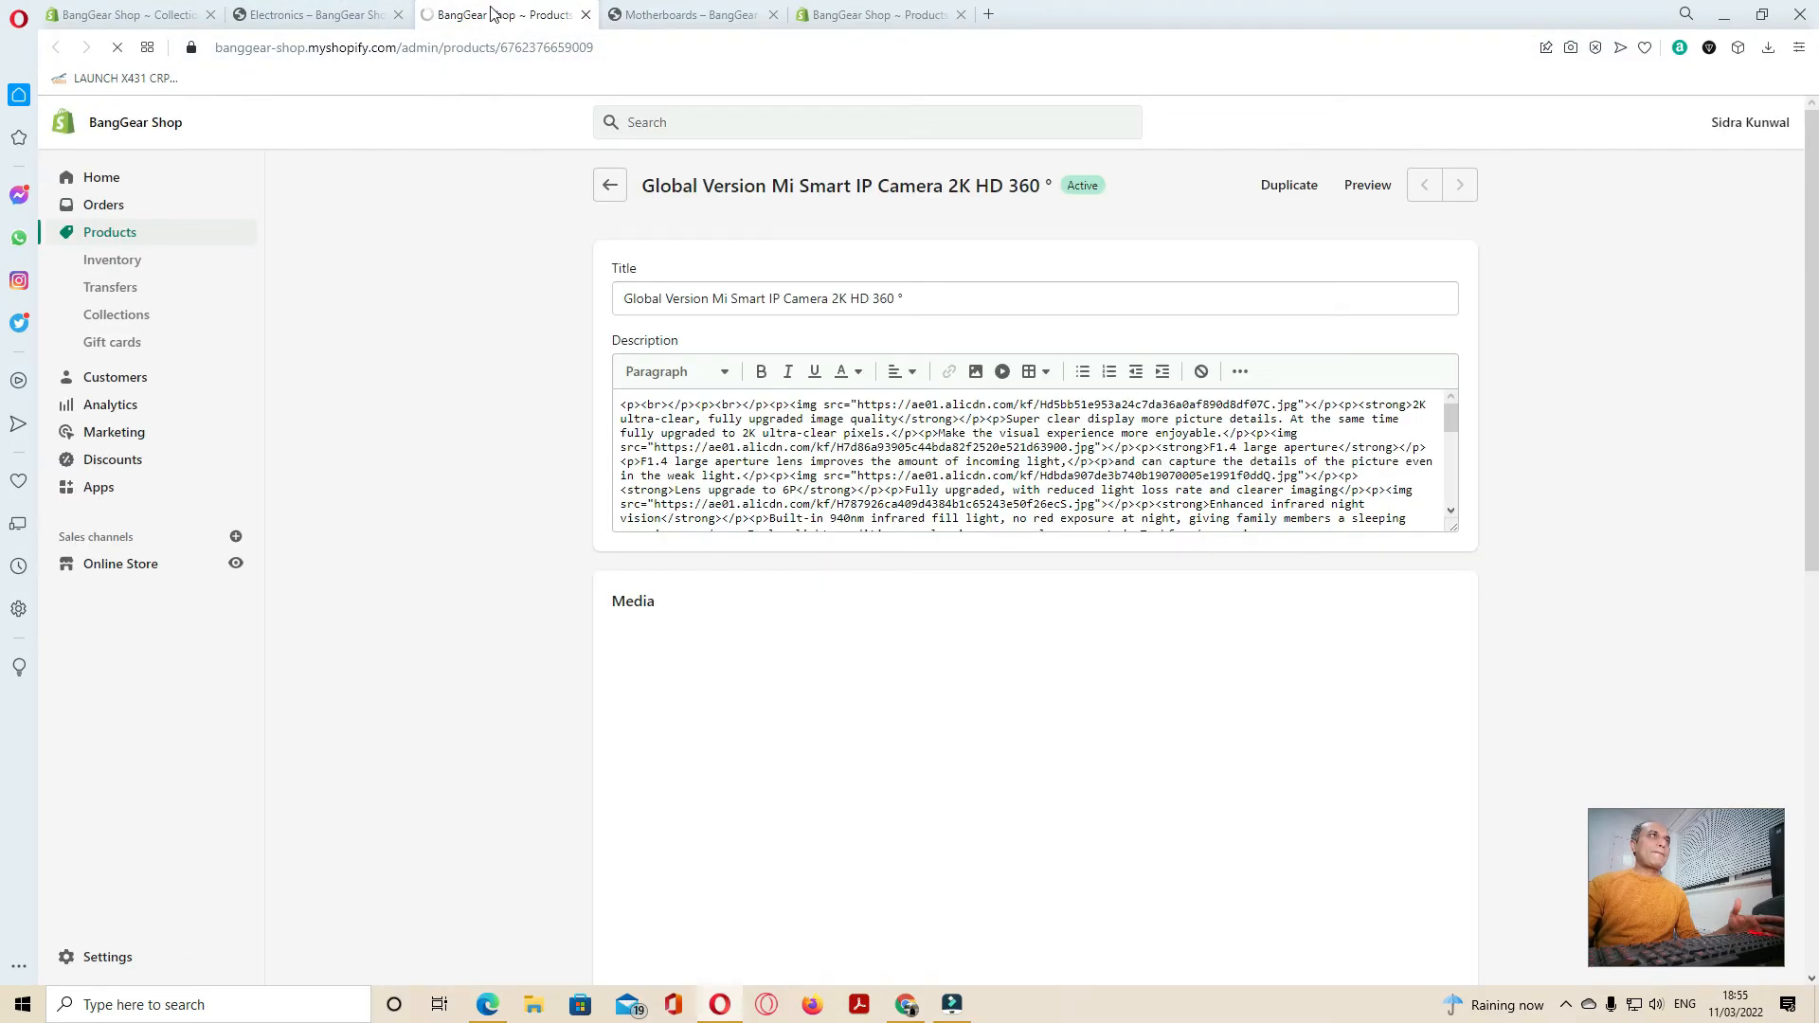
Examine the camera product's organization details and the list of collections it can be assigned to, without changing the selection
{"action": "scroll", "coordinate": [1604, 557], "scroll_direction": "down", "scroll_amount": 4}
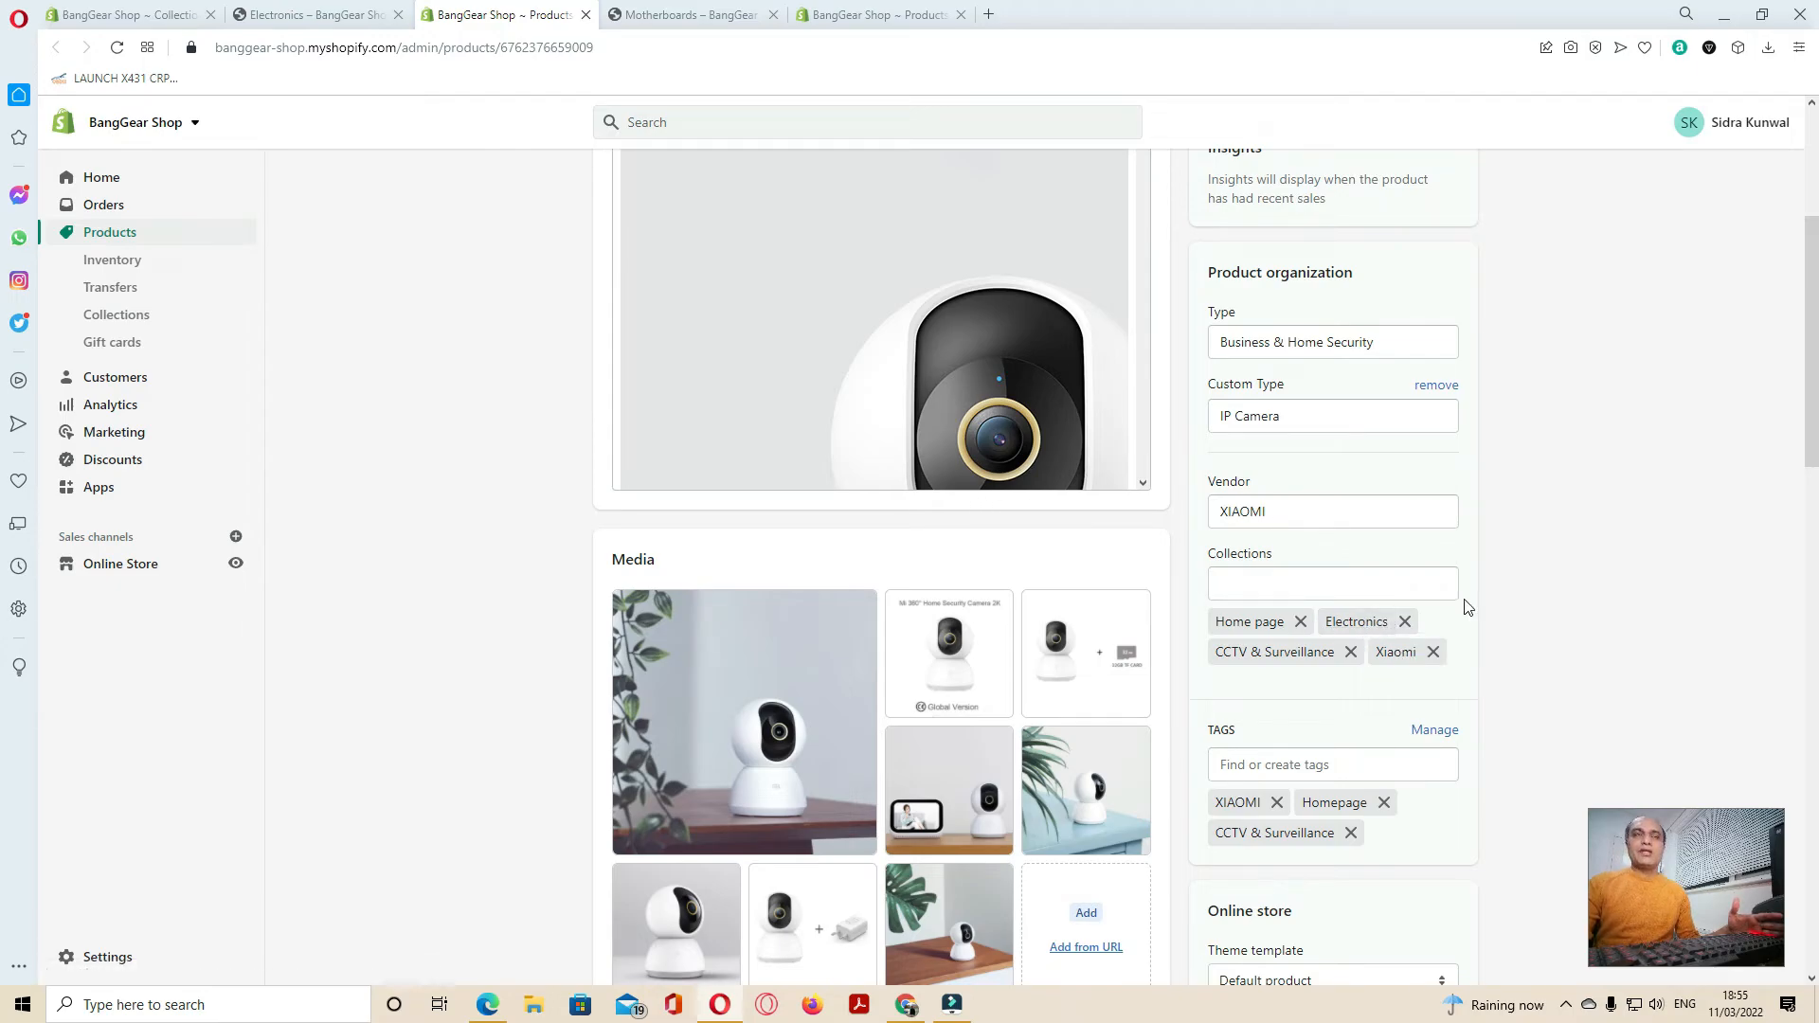
{"action": "left_click", "coordinate": [1289, 583]}
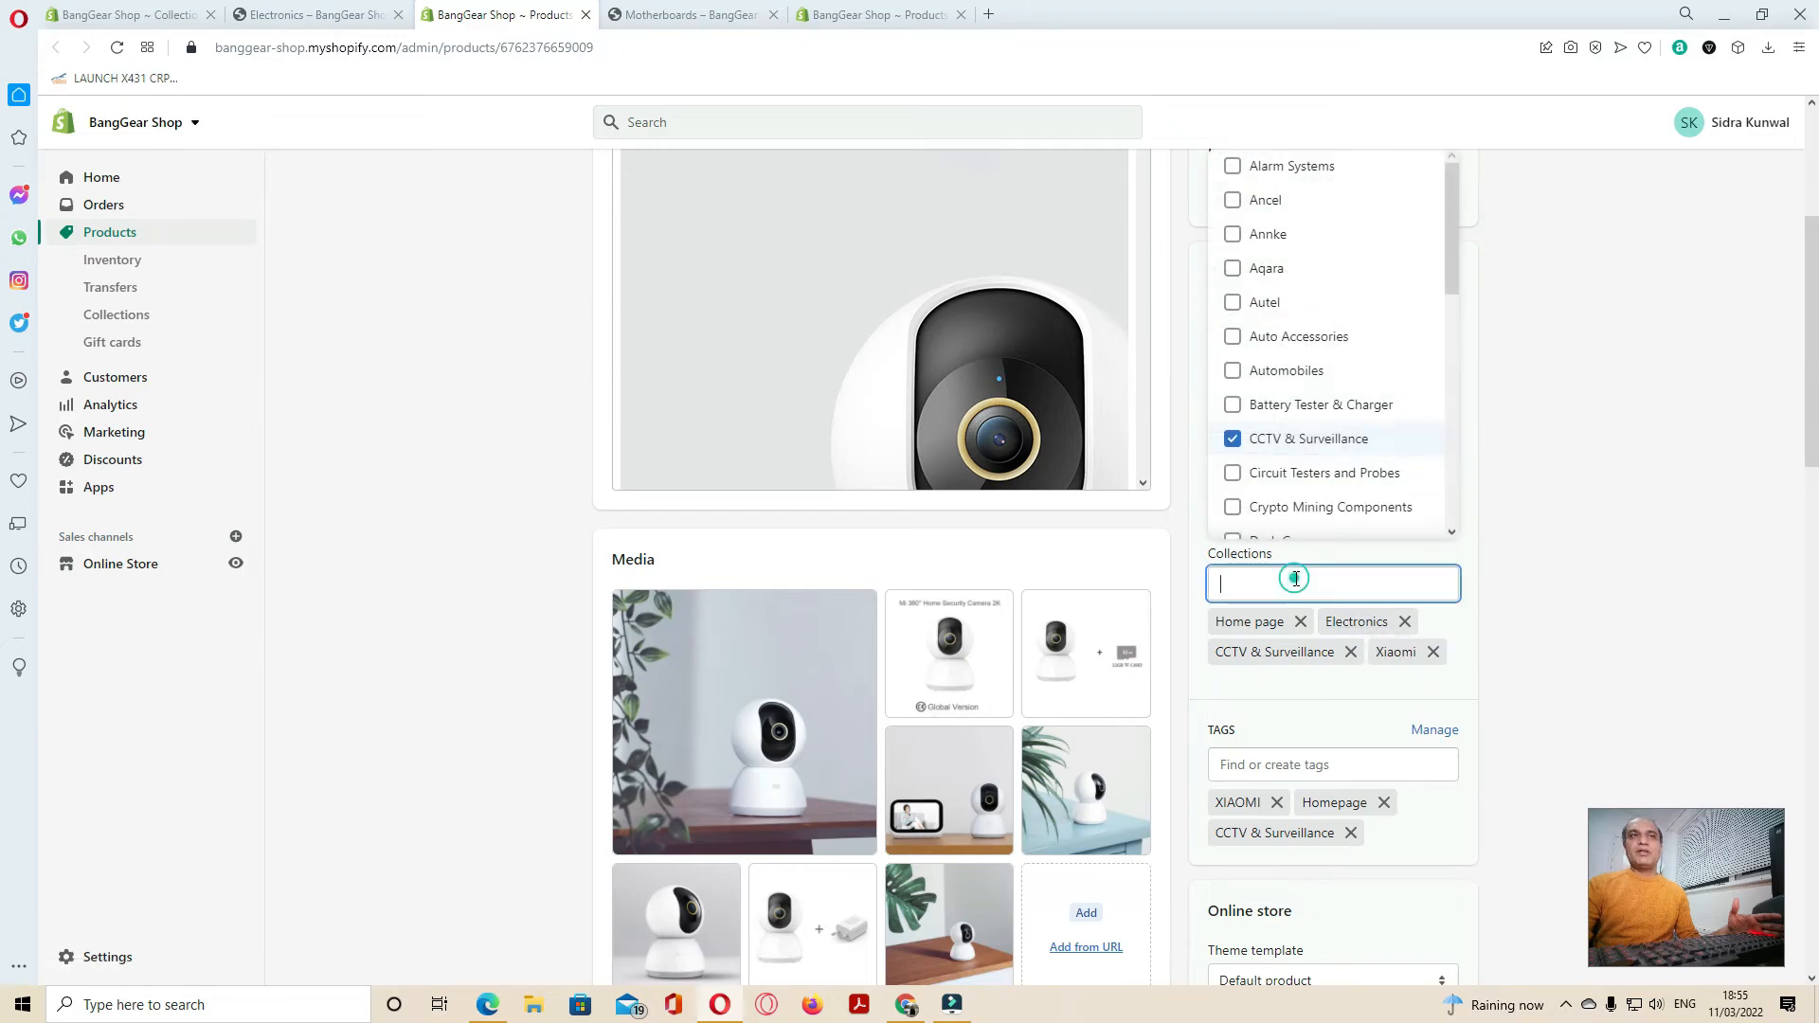
{"action": "scroll", "coordinate": [1341, 308], "scroll_direction": "down", "scroll_amount": 1}
{"action": "scroll", "coordinate": [1342, 308], "scroll_direction": "down", "scroll_amount": 2}
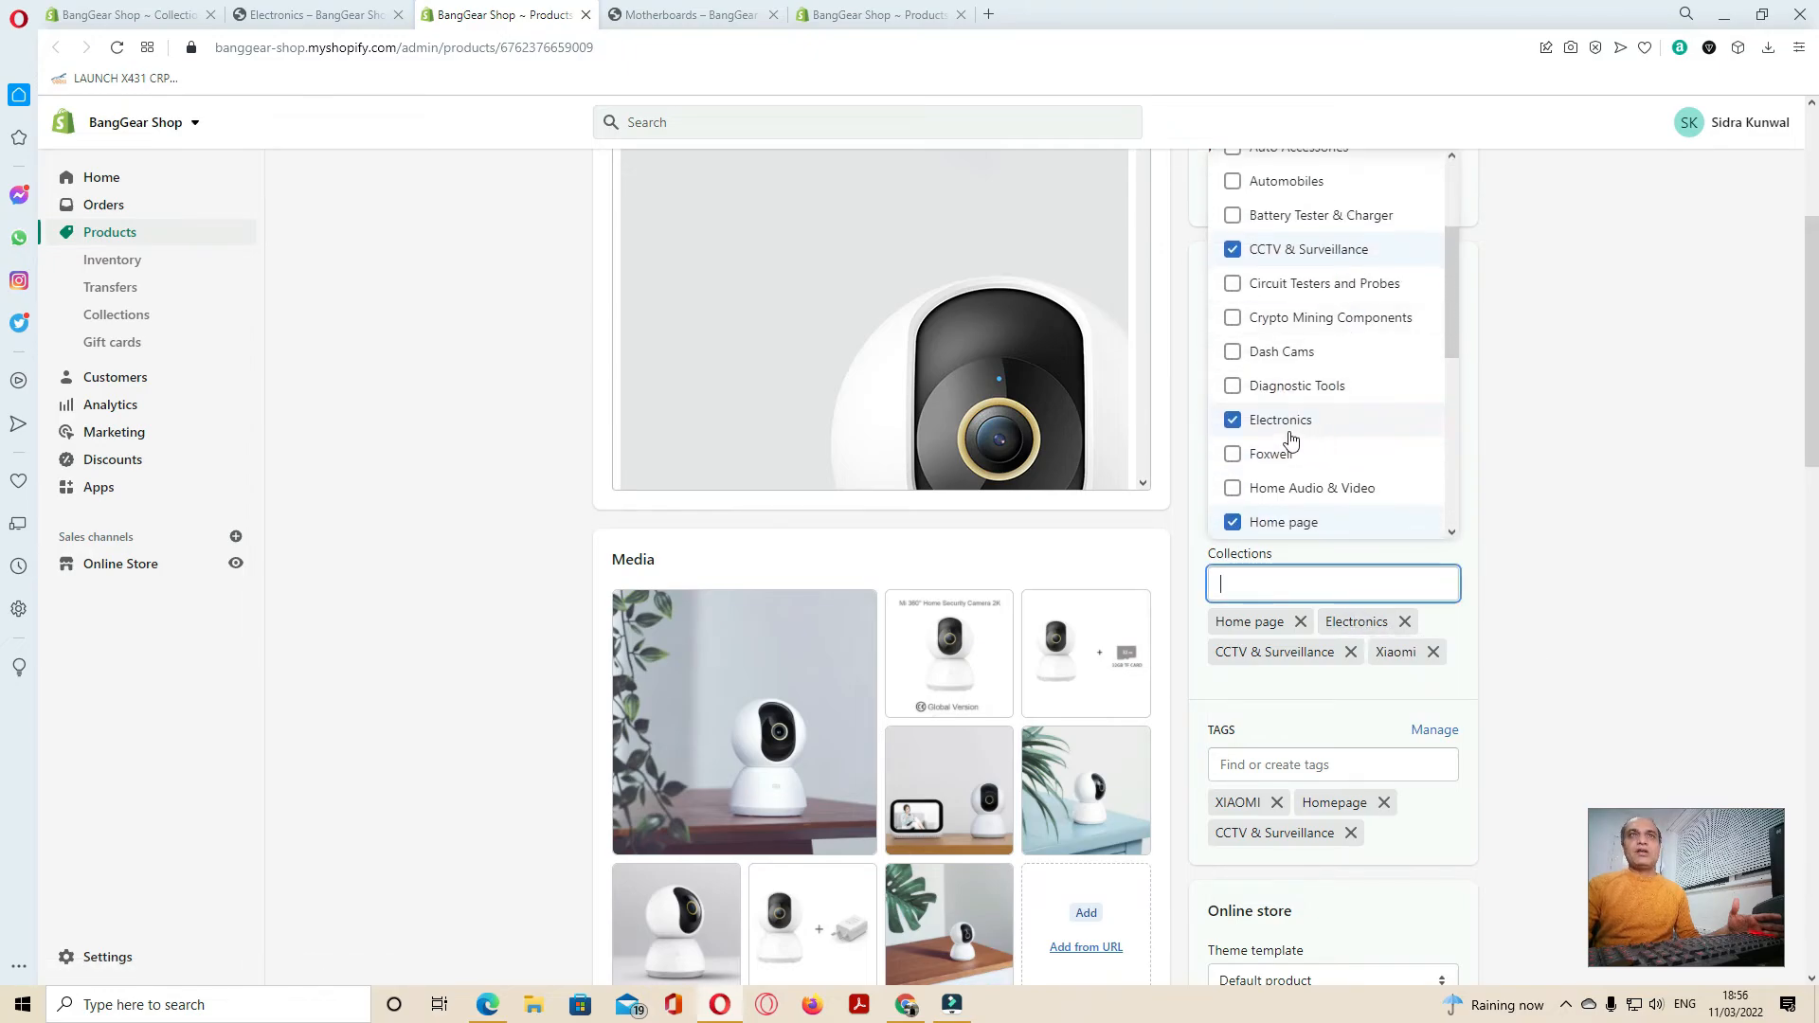
{"action": "left_click", "coordinate": [1554, 528]}
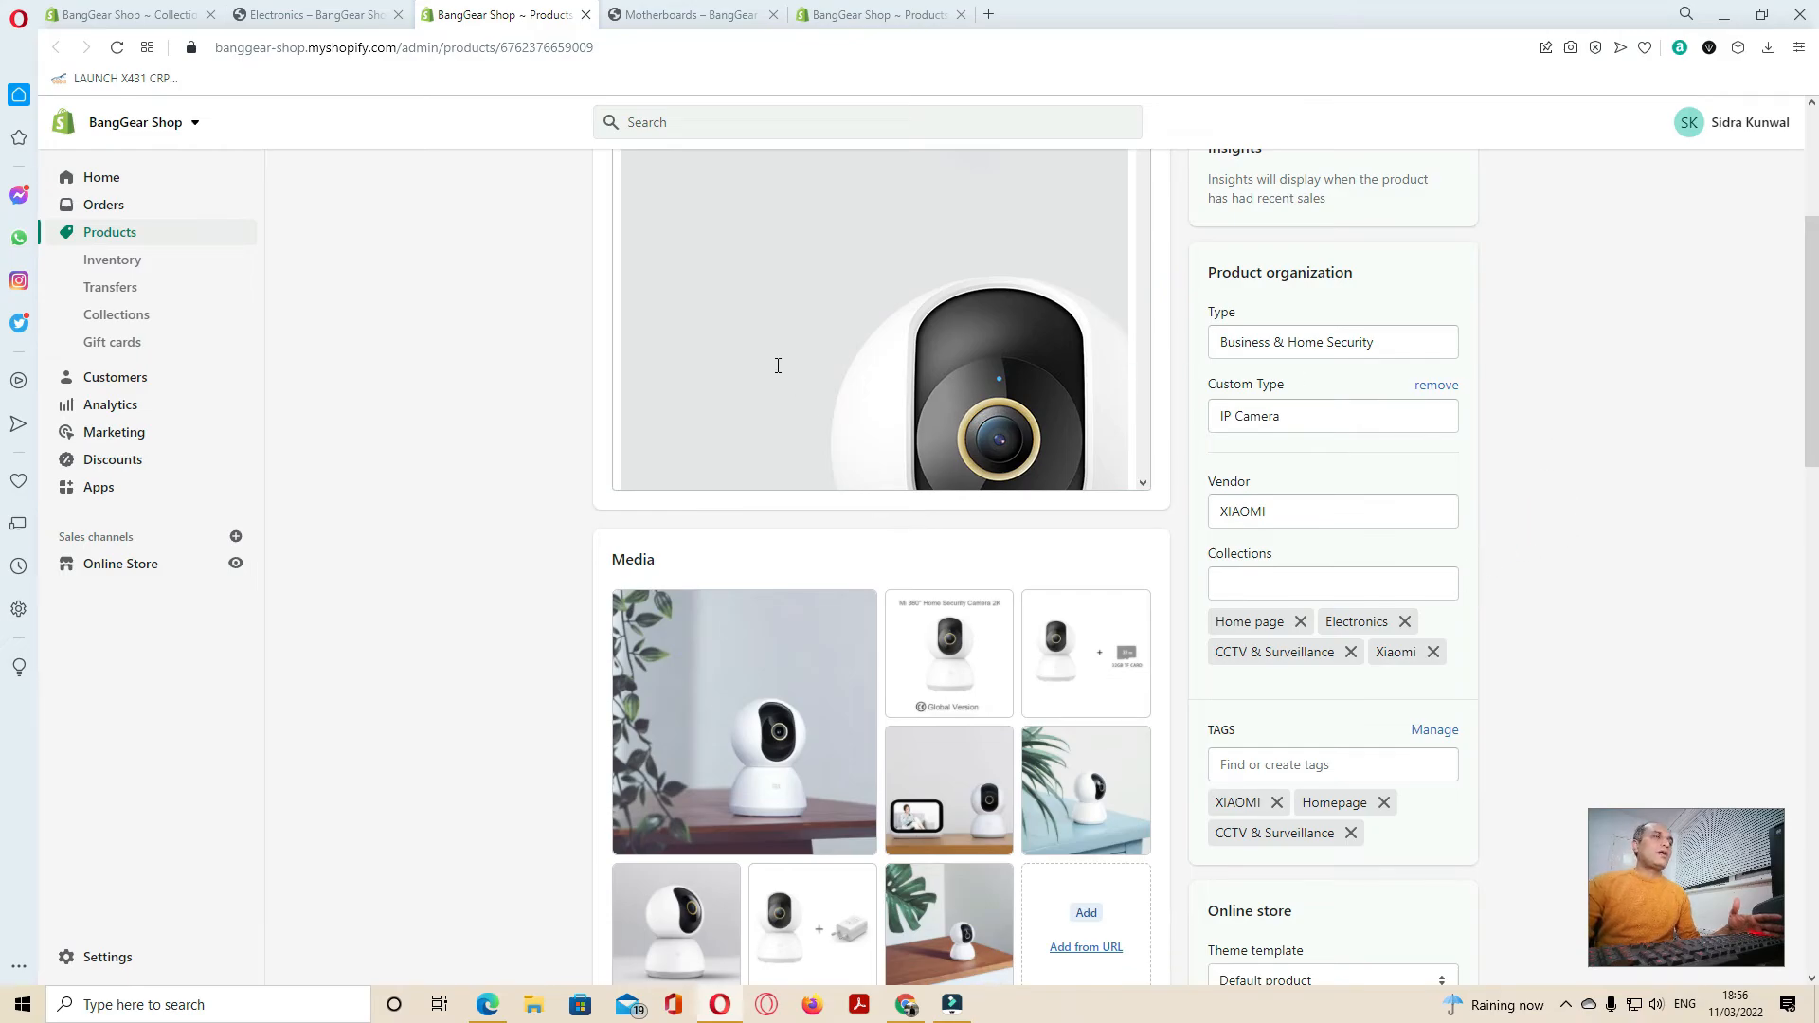
{"action": "scroll", "coordinate": [778, 365], "scroll_direction": "up", "scroll_amount": 3}
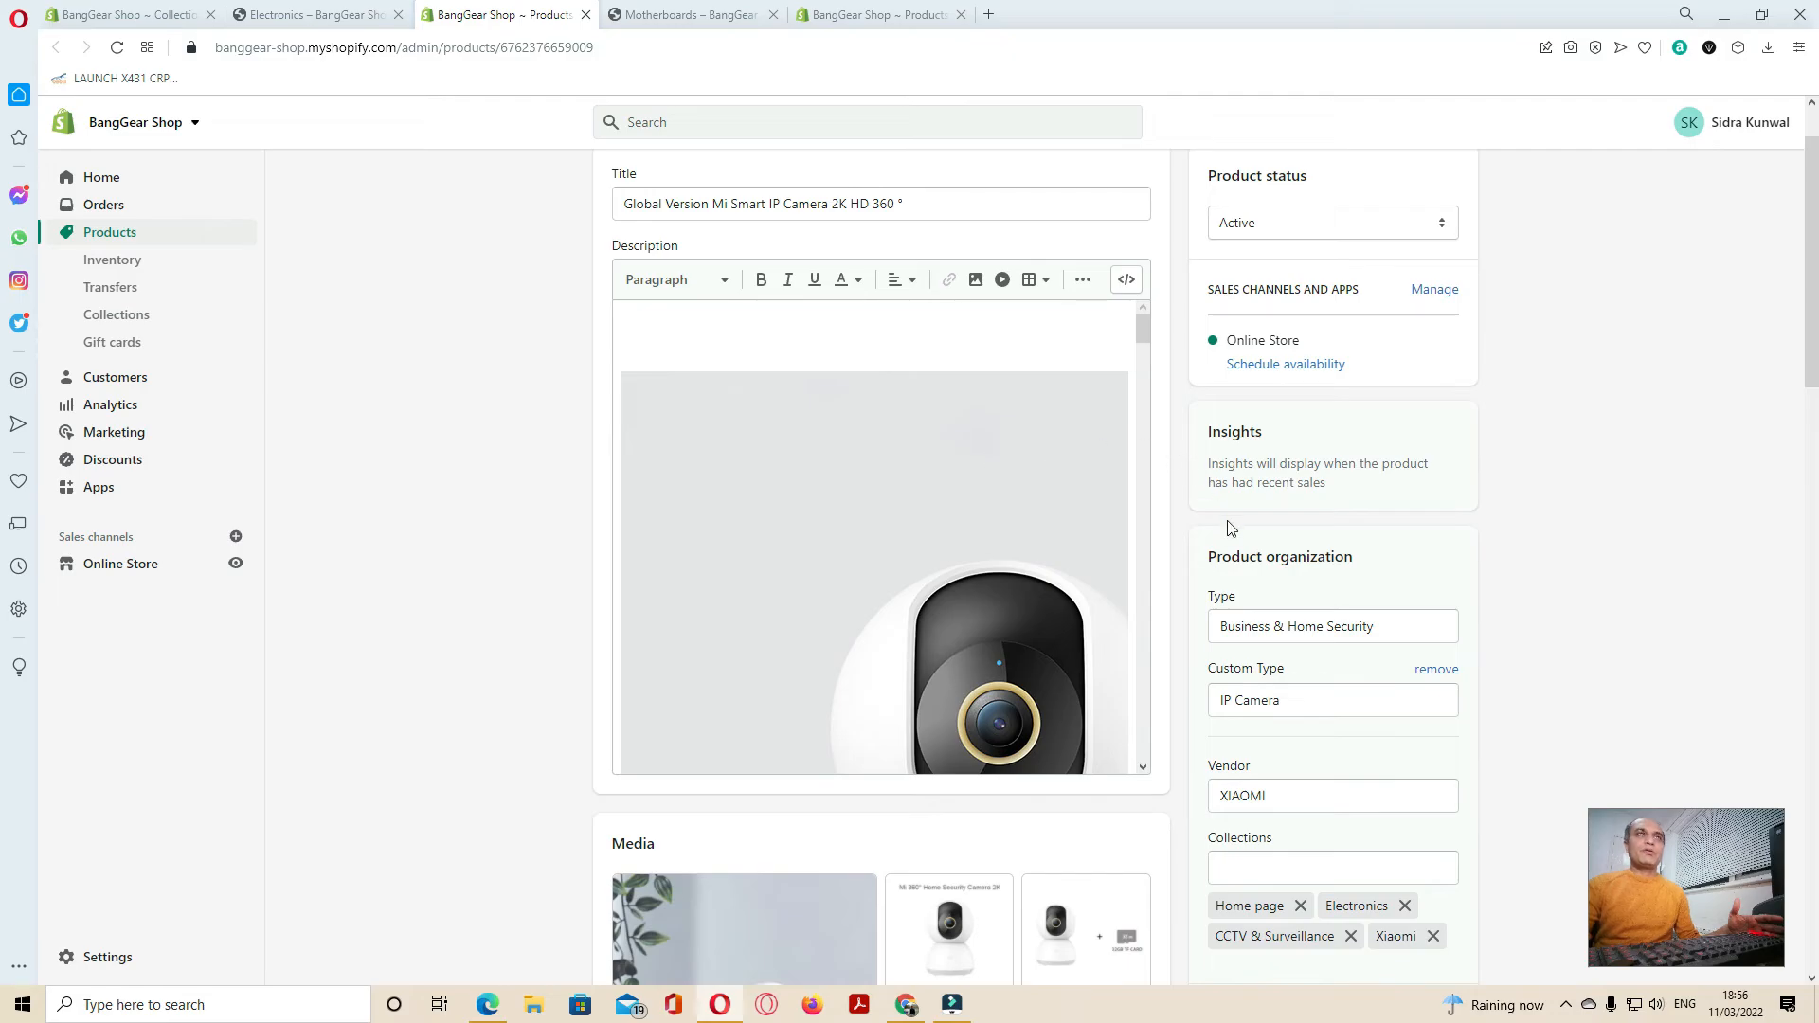